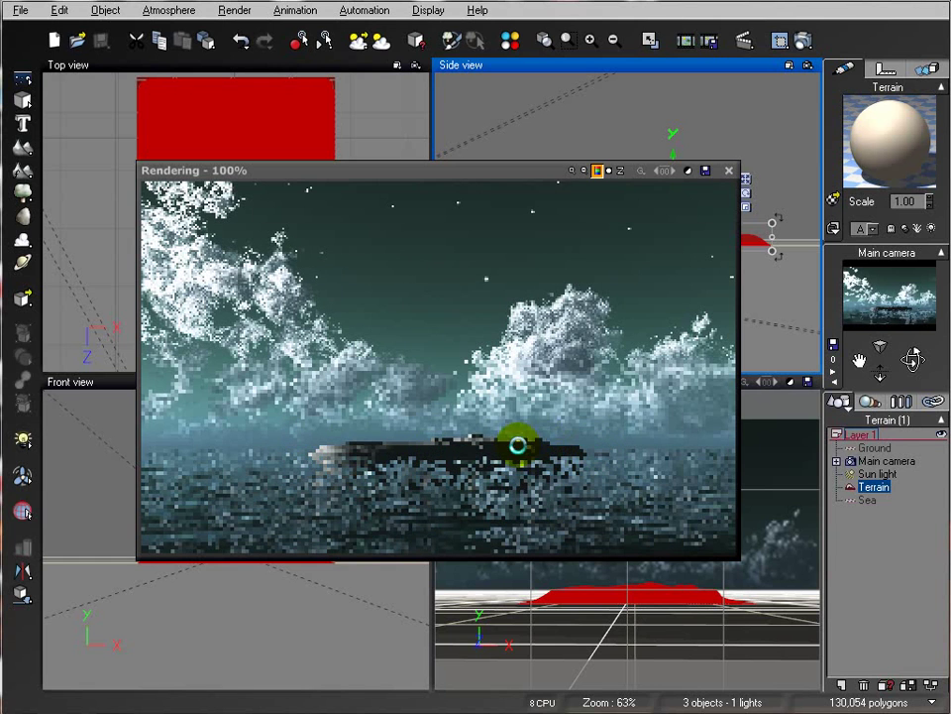
Step: Stop and close the running render, and give the terrain the Rocks and Plants material from the Landscapes collection
{"action": "left_click", "coordinate": [573, 337]}
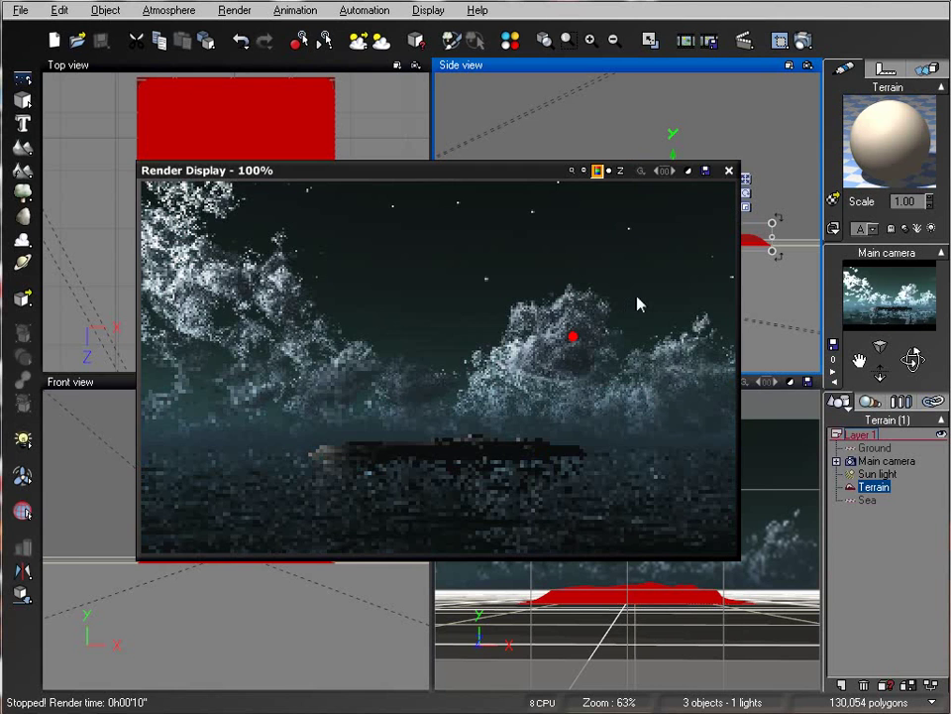
{"action": "key", "text": "Escape"}
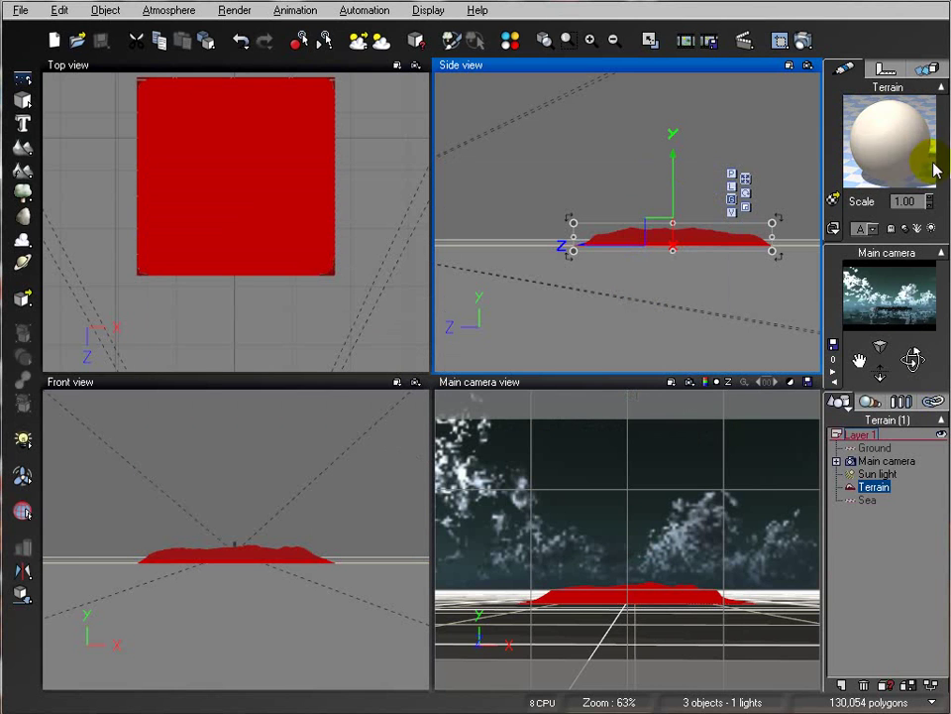
{"action": "double_click", "coordinate": [889, 127]}
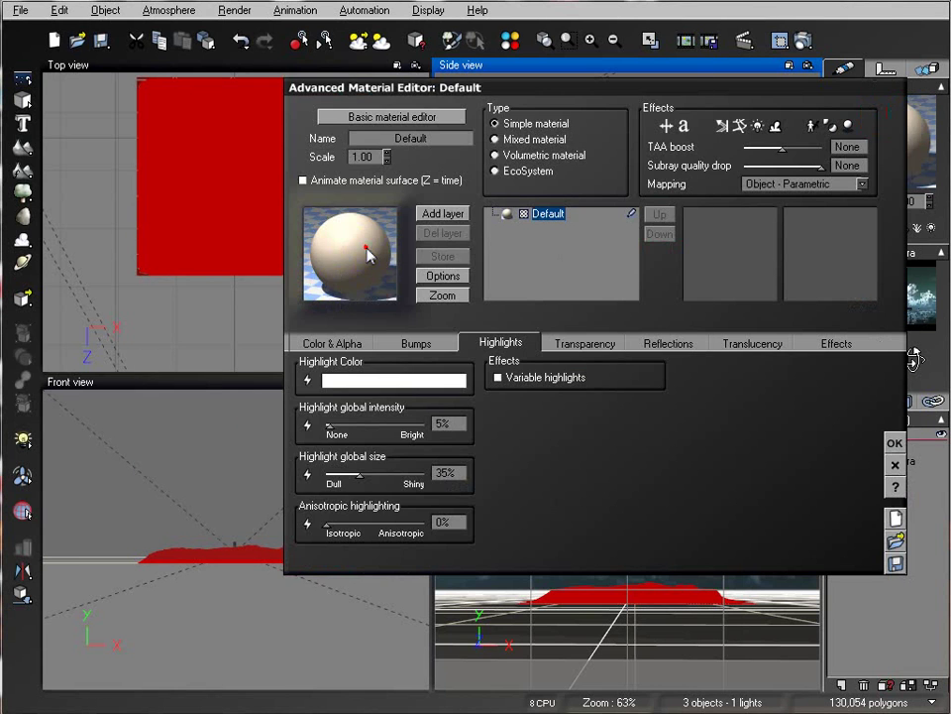
{"action": "left_click", "coordinate": [363, 251]}
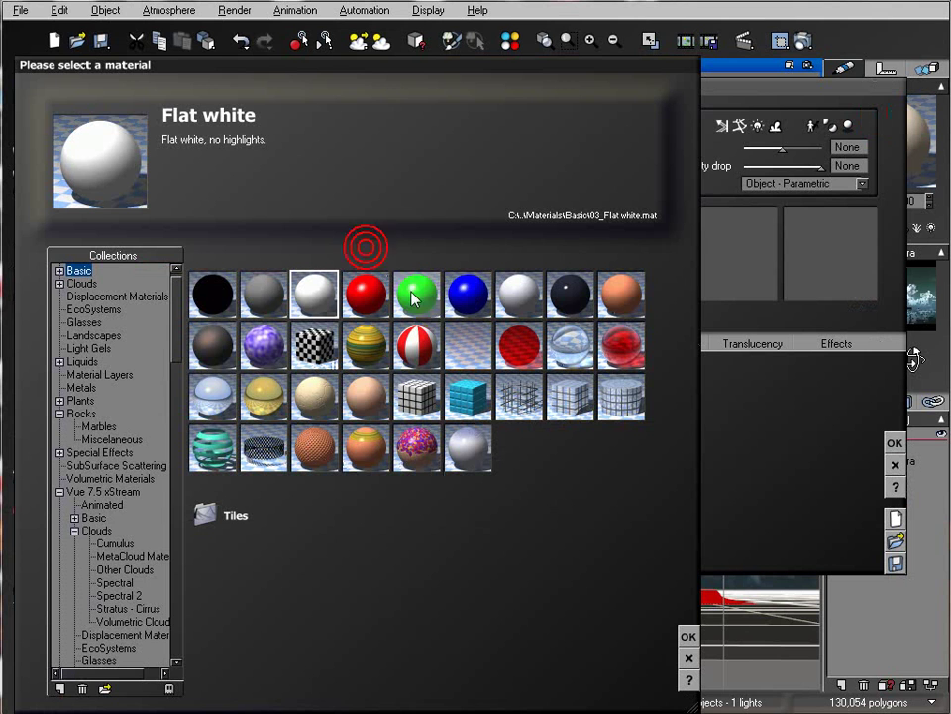
{"action": "left_click", "coordinate": [93, 335]}
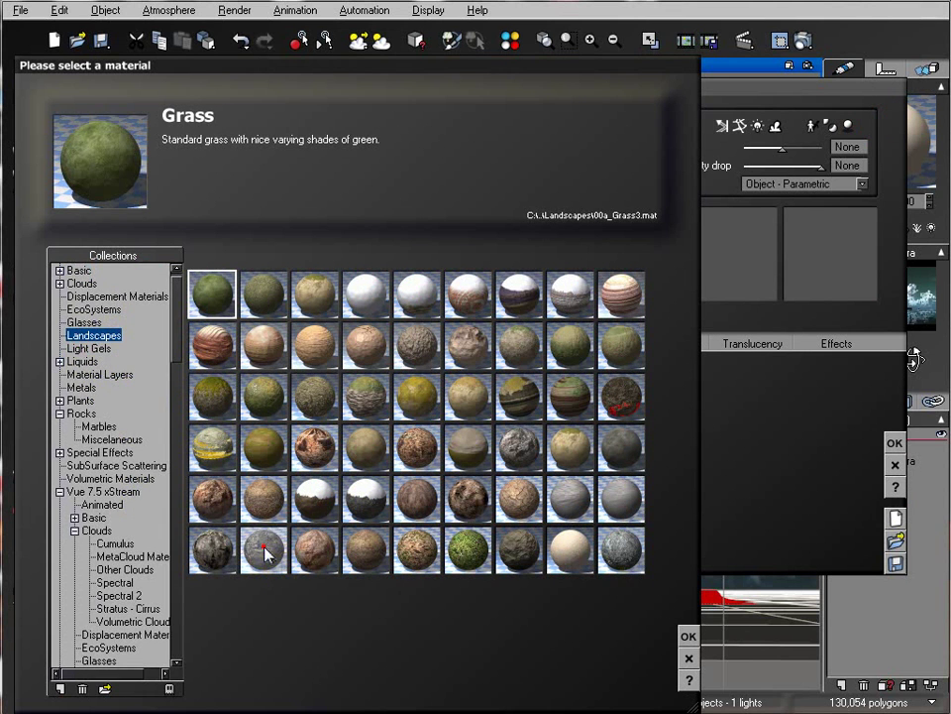
{"action": "left_click", "coordinate": [264, 551]}
{"action": "left_click", "coordinate": [688, 636]}
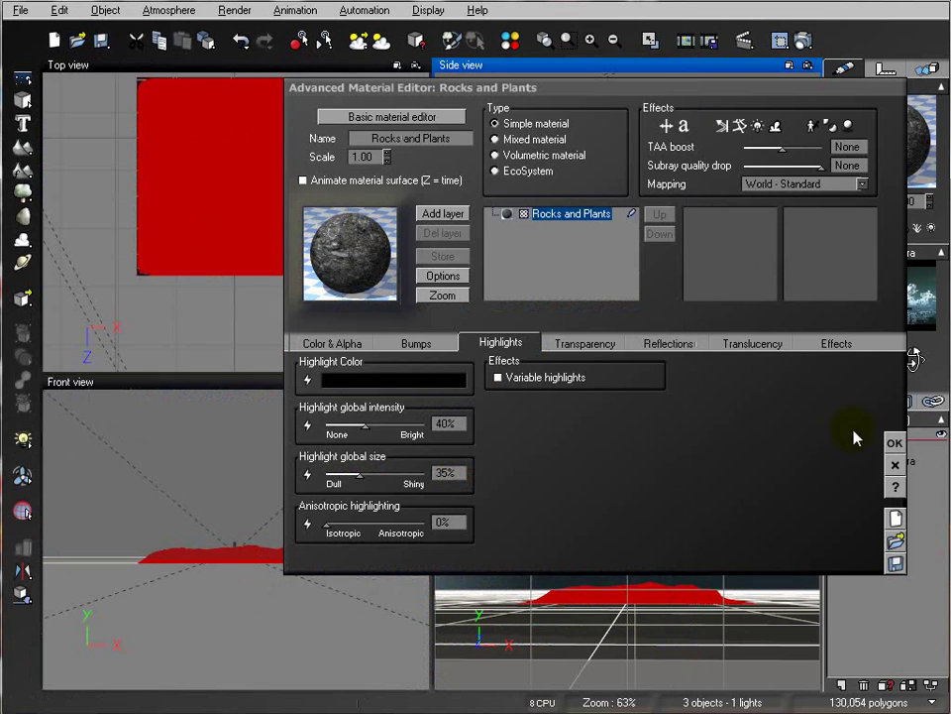
{"action": "left_click", "coordinate": [895, 443]}
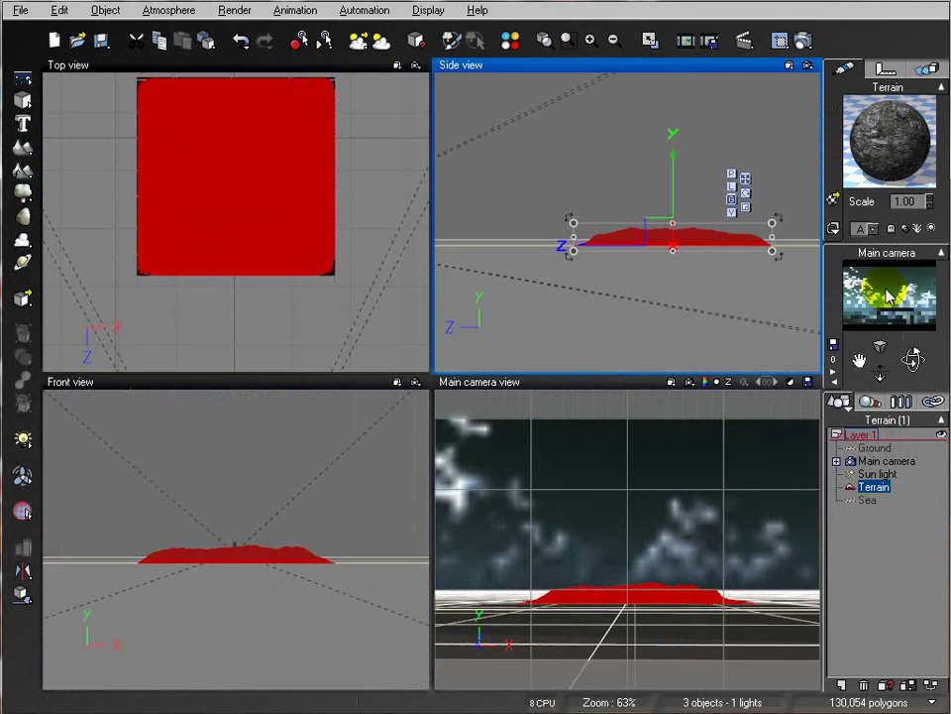
Step: Turn the terrain's material into an EcoSystem and add the Canadian Bluejoint plant from the Lush High Grasses collection
{"action": "double_click", "coordinate": [897, 145]}
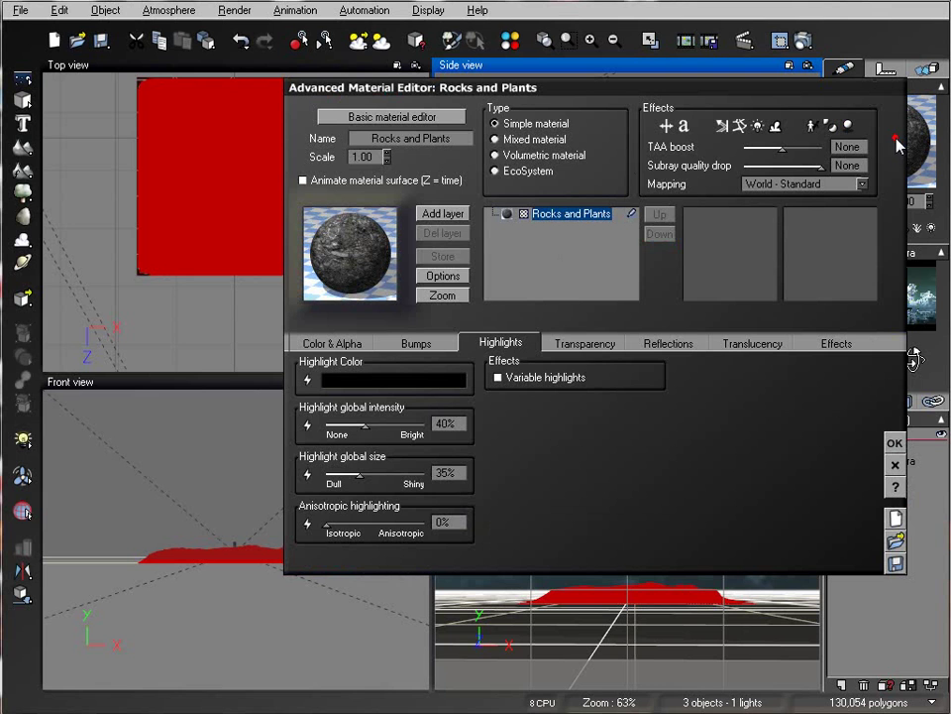
{"action": "left_click", "coordinate": [544, 176]}
{"action": "left_click", "coordinate": [371, 344]}
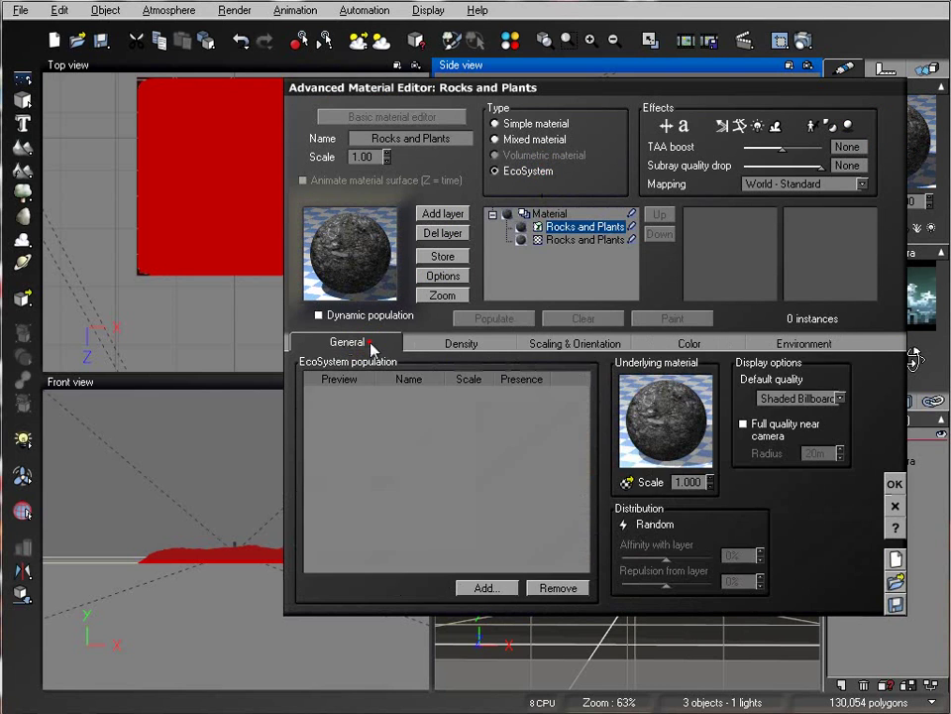
{"action": "left_click", "coordinate": [484, 587]}
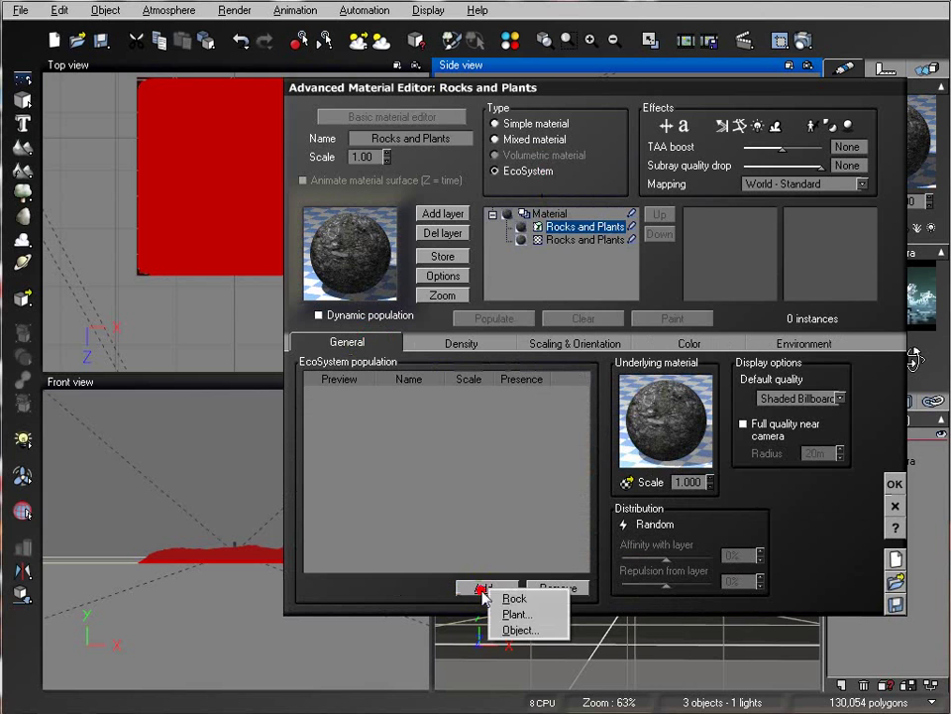
{"action": "left_click", "coordinate": [544, 616]}
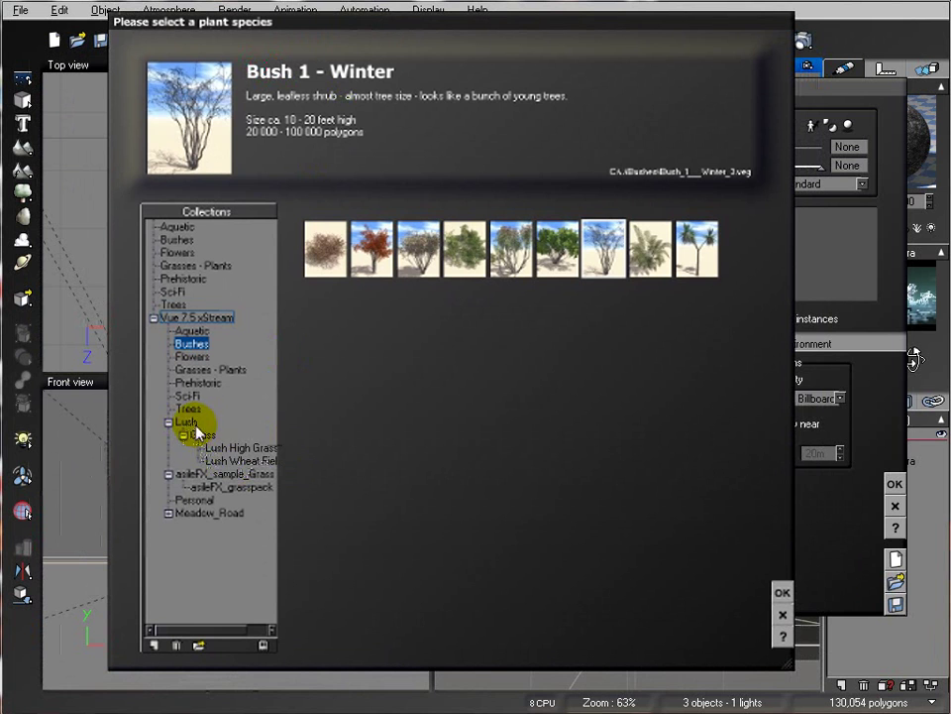
{"action": "left_click", "coordinate": [241, 447]}
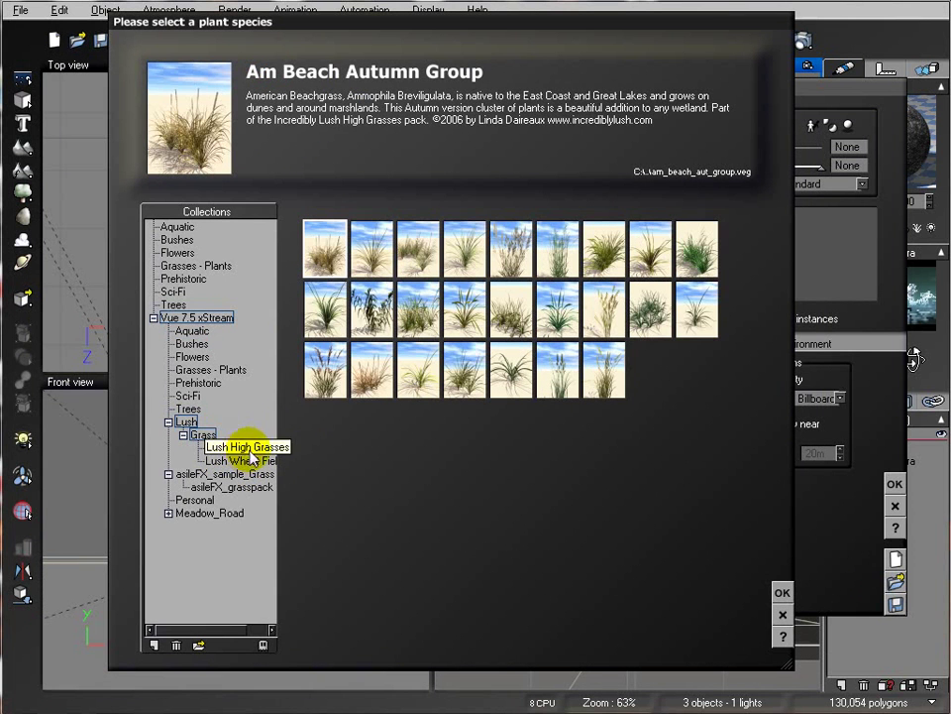
{"action": "left_click", "coordinate": [496, 249]}
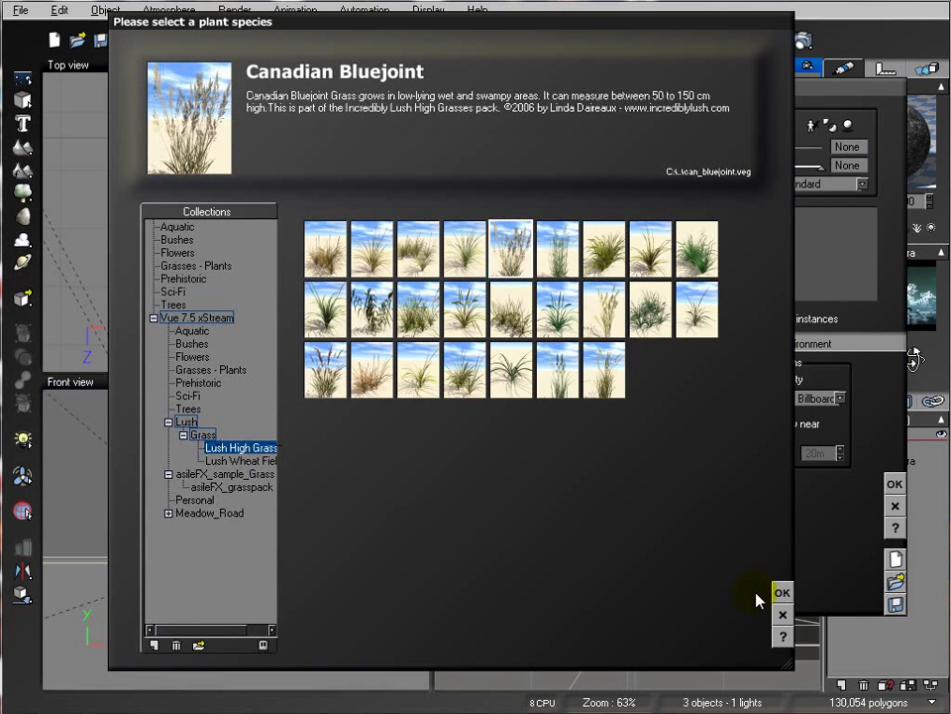
{"action": "left_click", "coordinate": [782, 592]}
Step: Add the Wheat-like Autumn and Am Beach Autumn Group grasses to the EcoSystem population
{"action": "left_click", "coordinate": [492, 588]}
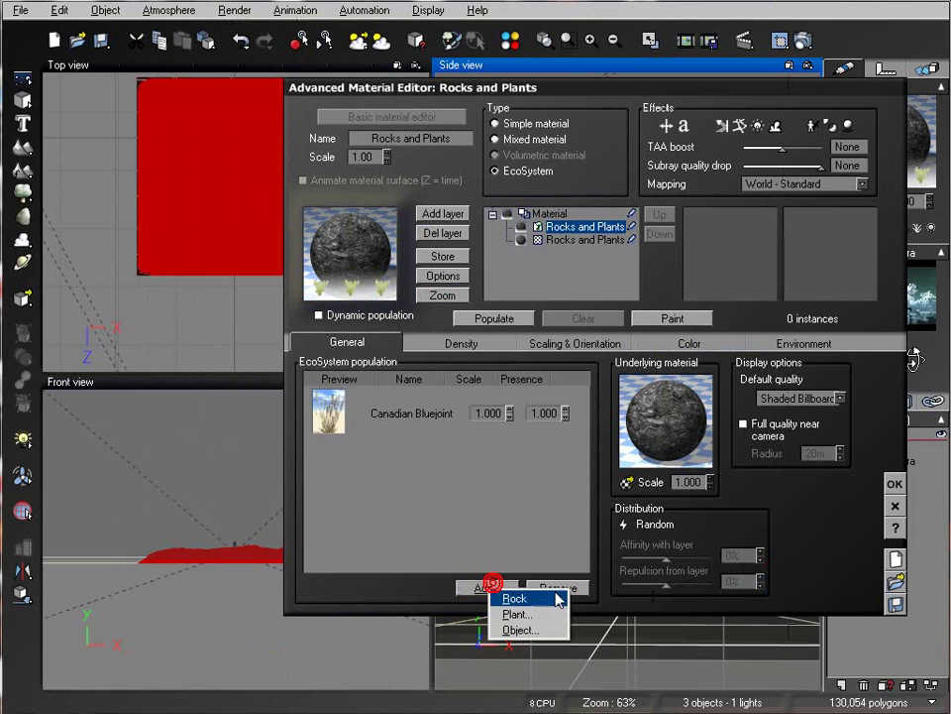
{"action": "left_click", "coordinate": [543, 614]}
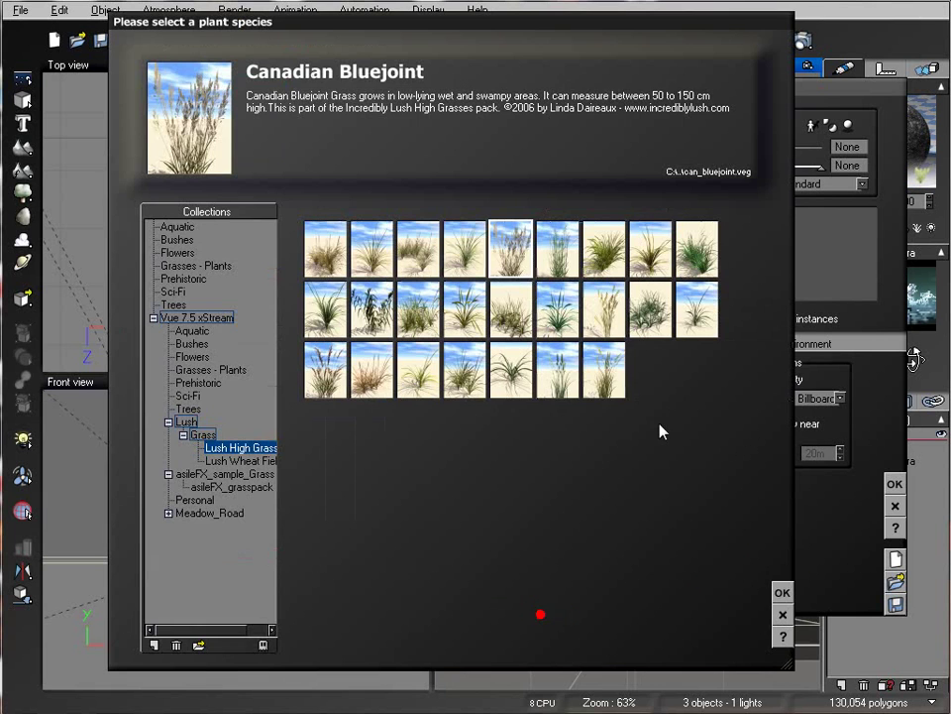
{"action": "left_click", "coordinate": [600, 378]}
{"action": "left_click", "coordinate": [782, 590]}
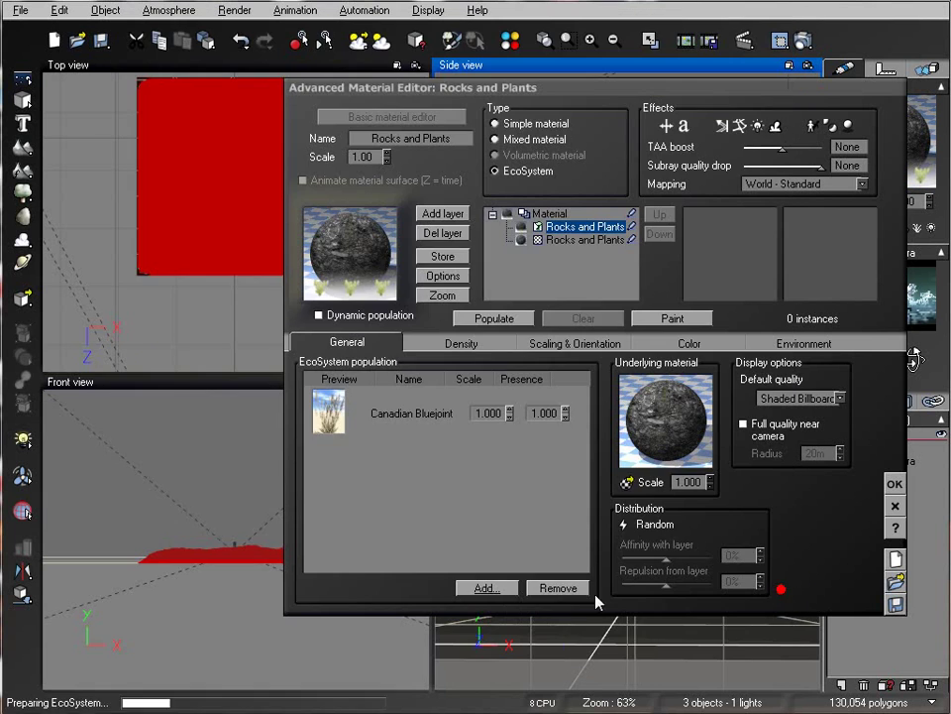
{"action": "left_click", "coordinate": [506, 587]}
{"action": "left_click", "coordinate": [543, 615]}
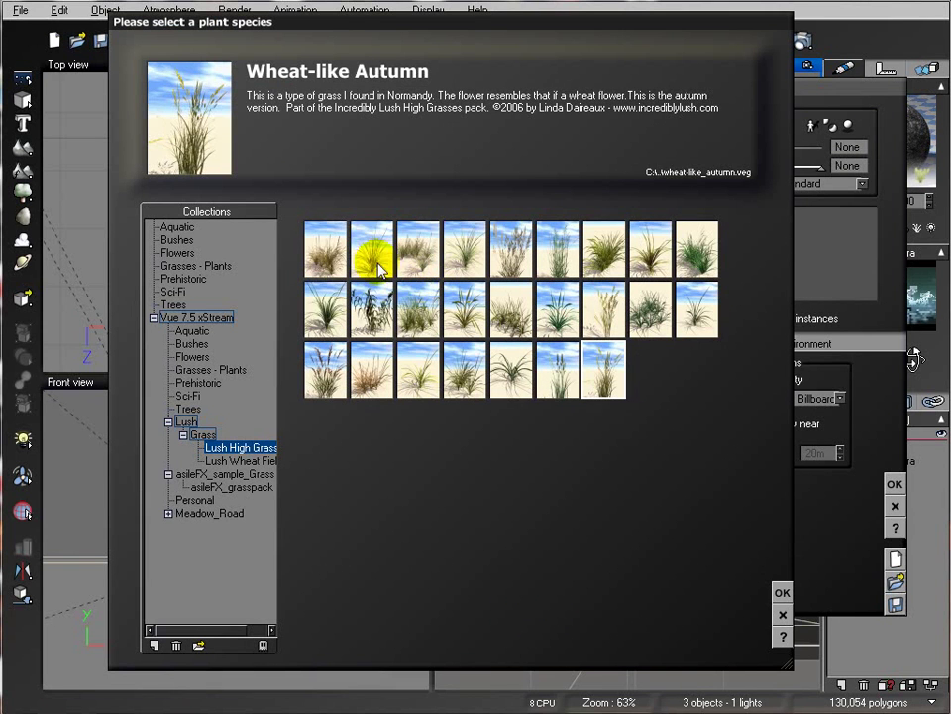
{"action": "left_click", "coordinate": [330, 252]}
{"action": "left_click", "coordinate": [781, 591]}
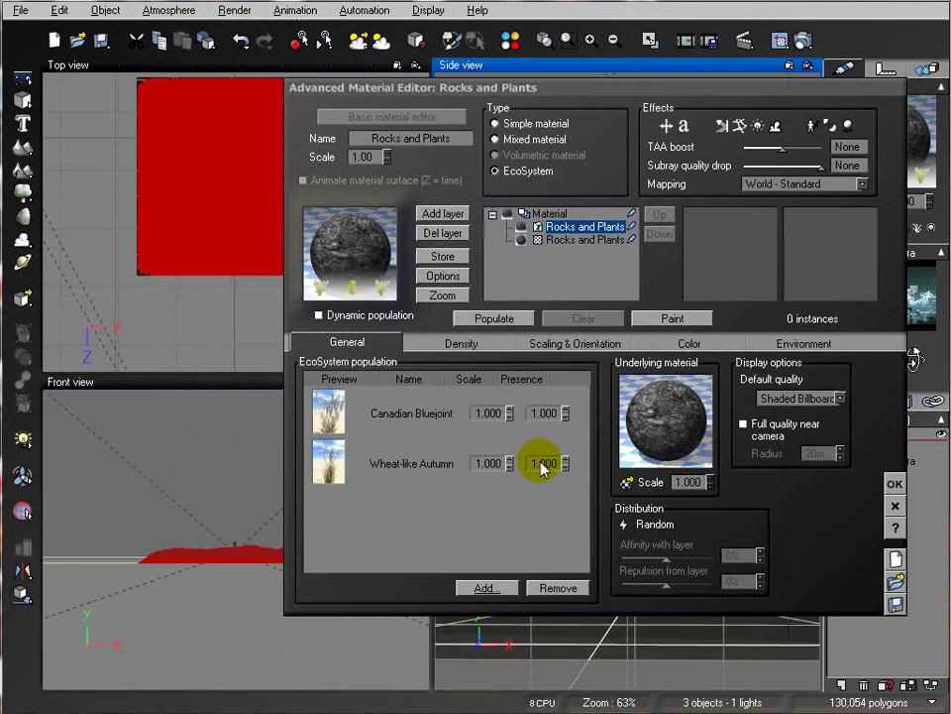
Step: Populate the terrain with the grasses, using 86% overall density and 1% decay influence near foreign objects
{"action": "left_click_drag", "start_coordinate": [550, 96], "coordinate": [391, 74]}
{"action": "left_click", "coordinate": [340, 298]}
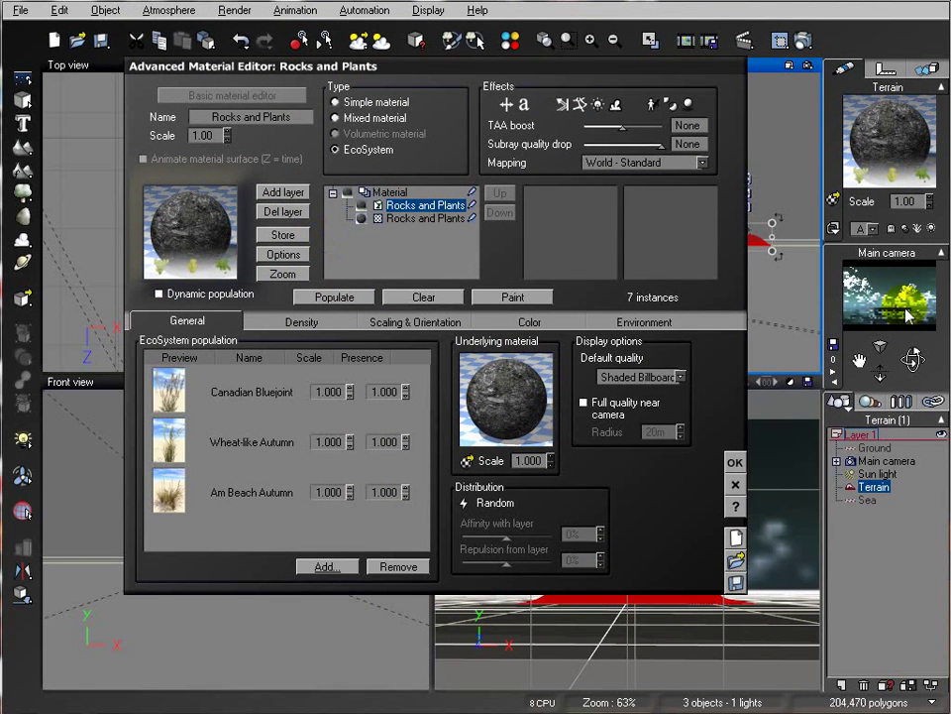
{"action": "left_click", "coordinate": [283, 322]}
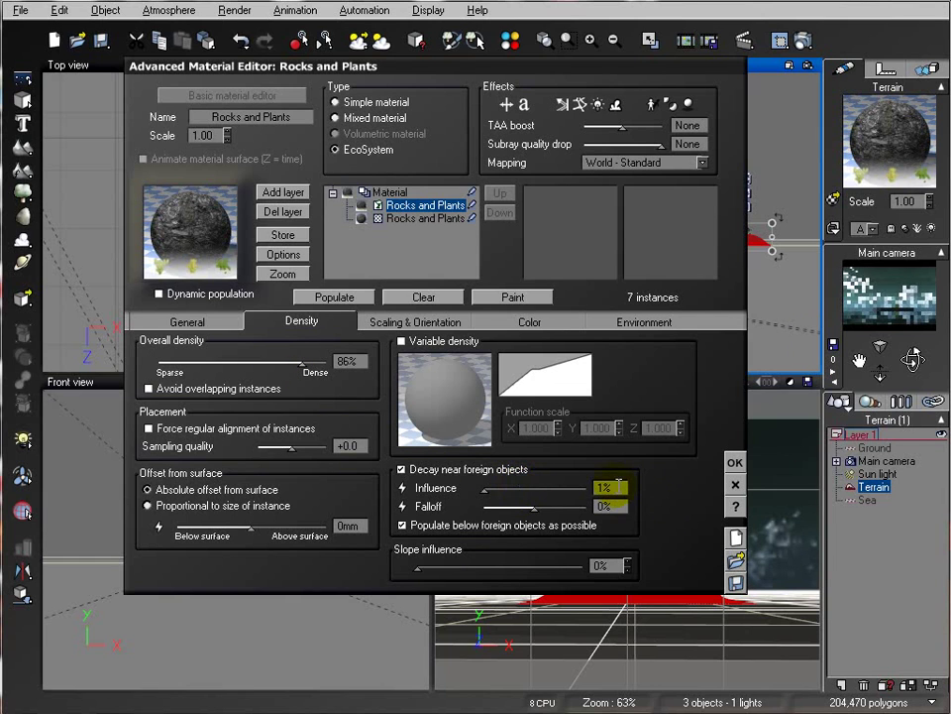
{"action": "left_click", "coordinate": [334, 298]}
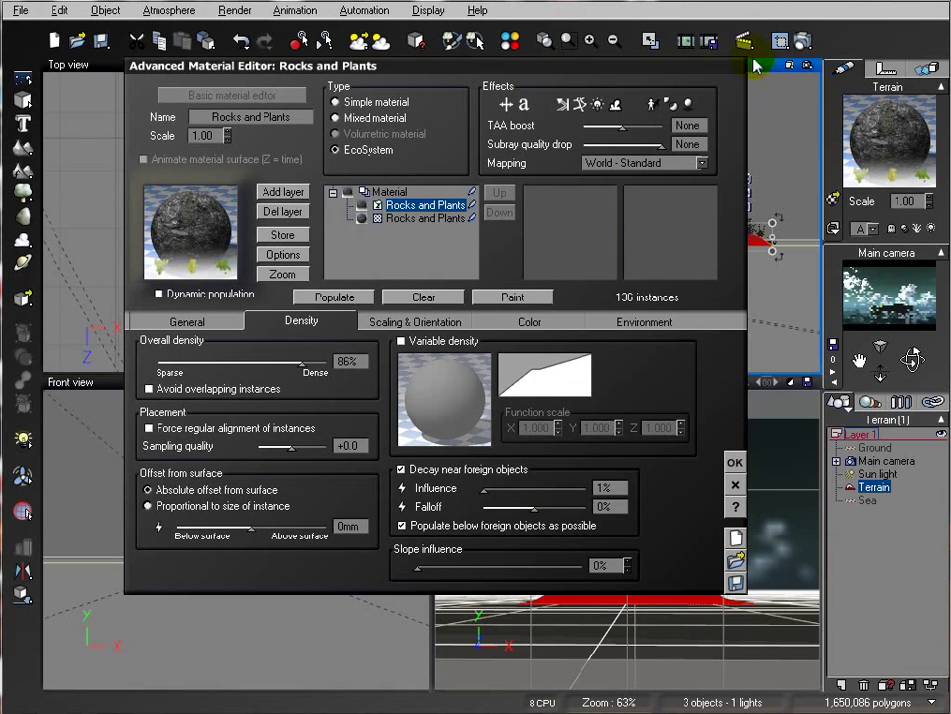
Step: Test-render the scene to check how the grasses look on the terrain, and close the render
{"action": "left_click", "coordinate": [804, 40]}
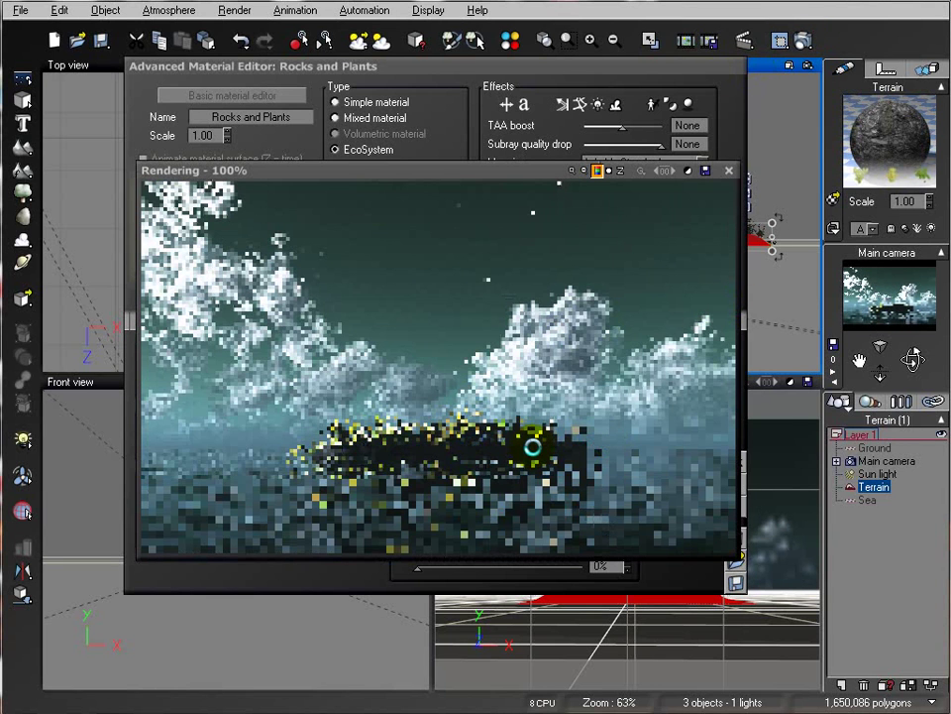
{"action": "left_click", "coordinate": [478, 447]}
{"action": "left_click", "coordinate": [728, 170]}
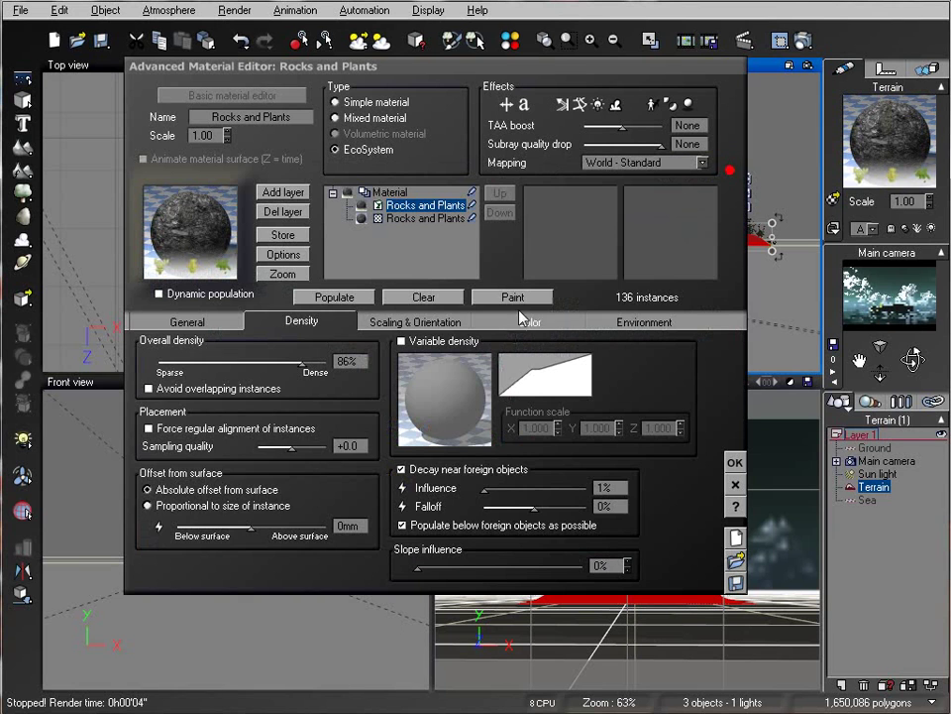
Step: Repopulate the terrain with the EcoSystem's overall scaling set to 0.533 and check it in a test render
{"action": "left_click", "coordinate": [394, 319]}
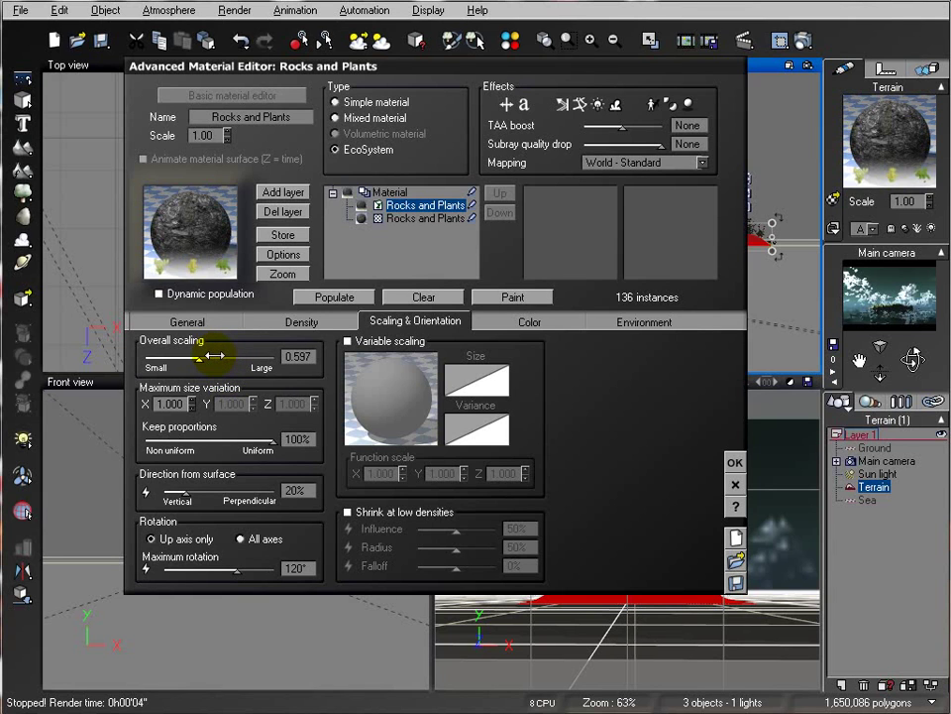
{"action": "left_click", "coordinate": [311, 300]}
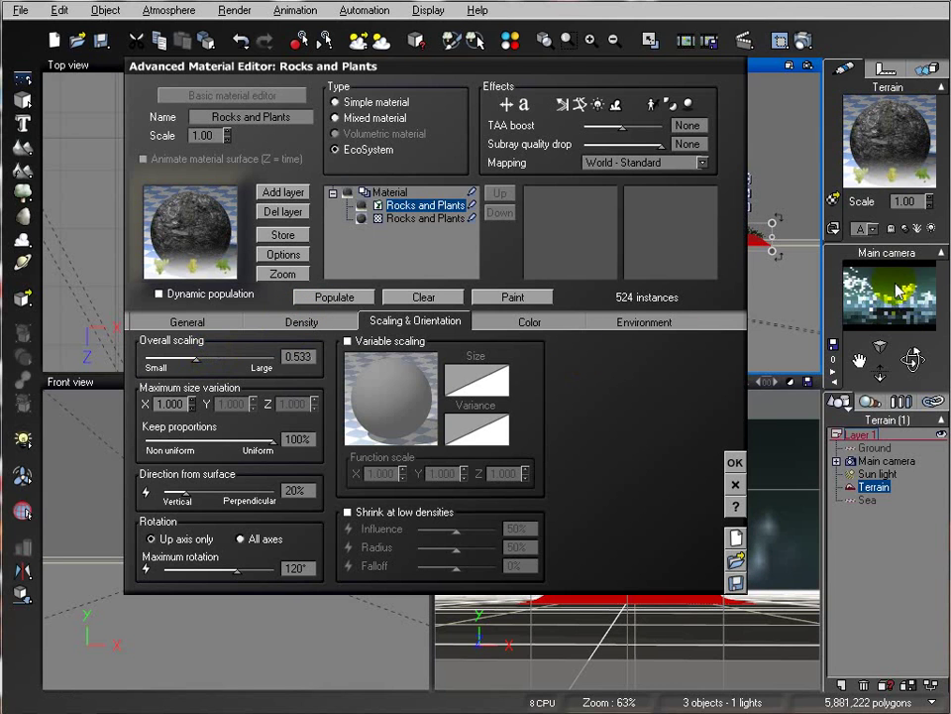
{"action": "left_click", "coordinate": [806, 40]}
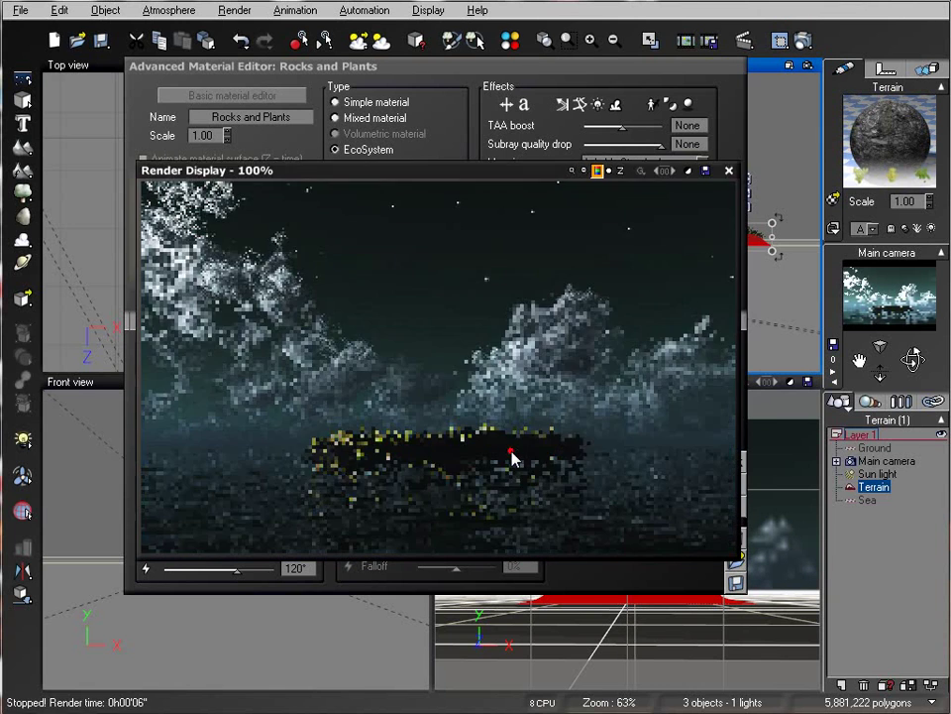
{"action": "right_click", "coordinate": [509, 452]}
{"action": "left_click", "coordinate": [730, 171]}
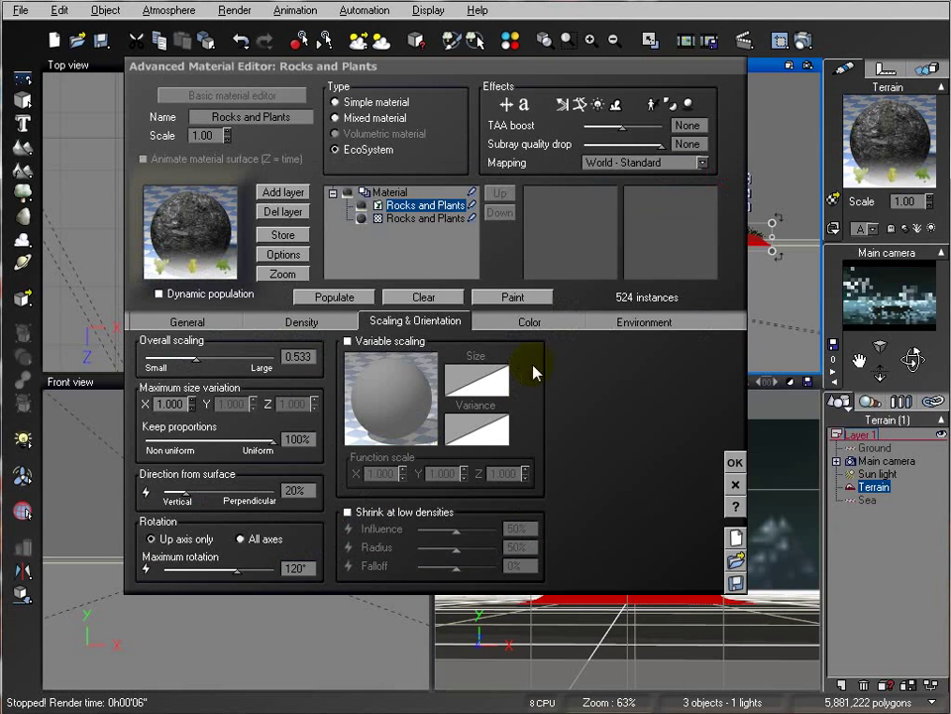
Step: Accept the EcoSystem material and render the scene in full, closing the finished render
{"action": "left_click", "coordinate": [734, 461]}
{"action": "left_click", "coordinate": [803, 40]}
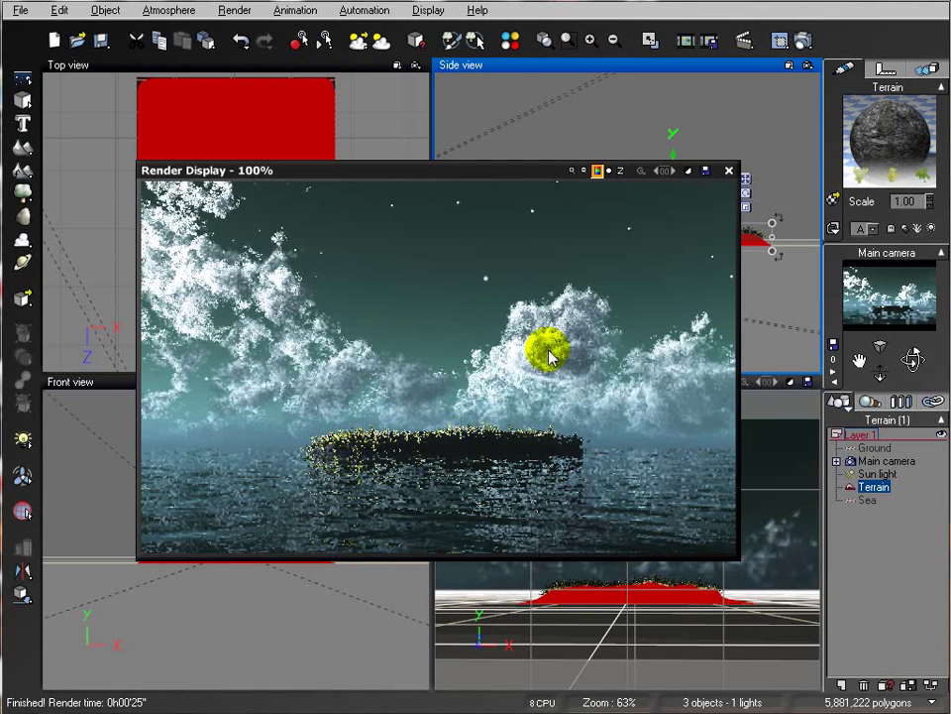
{"action": "left_click", "coordinate": [729, 172]}
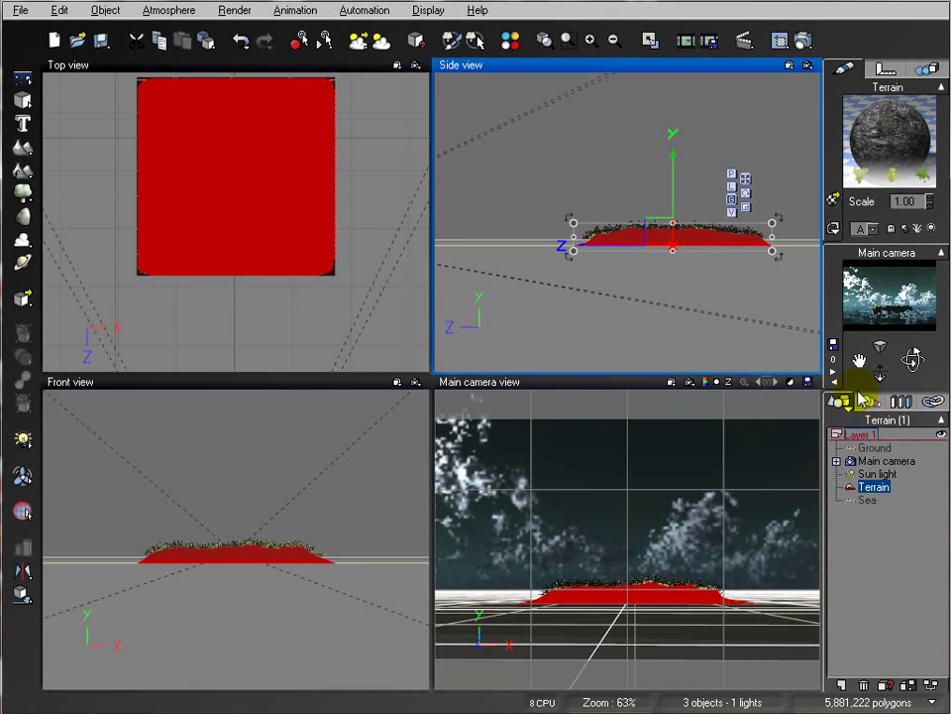
Step: Darken the overall color of the Bluejoint Stalk EcoSystem material to almost black
{"action": "left_click", "coordinate": [868, 401]}
{"action": "left_click", "coordinate": [940, 461]}
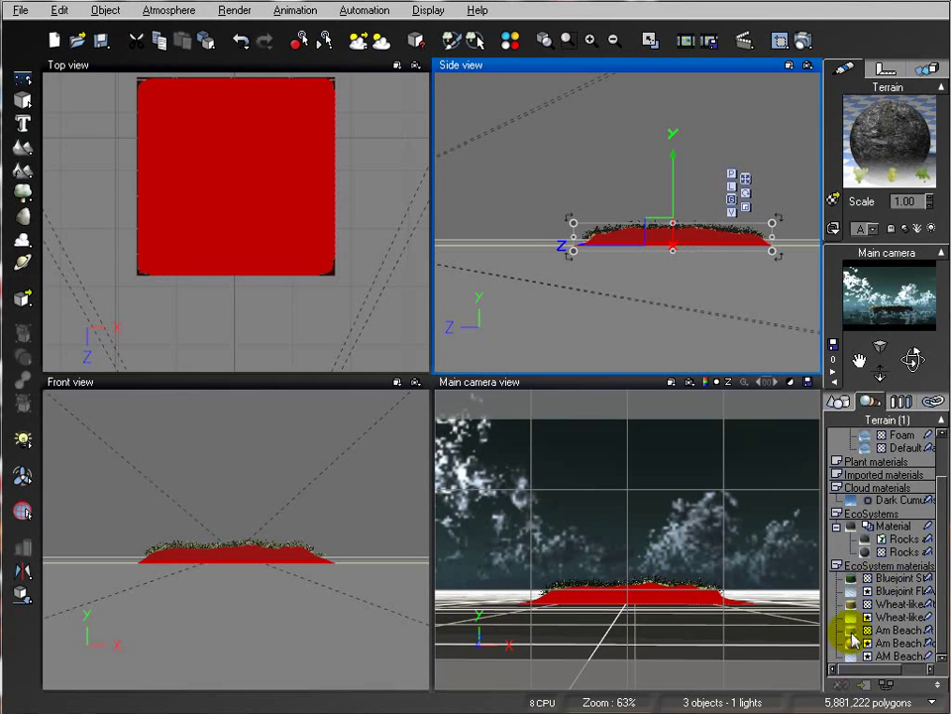
{"action": "double_click", "coordinate": [852, 580]}
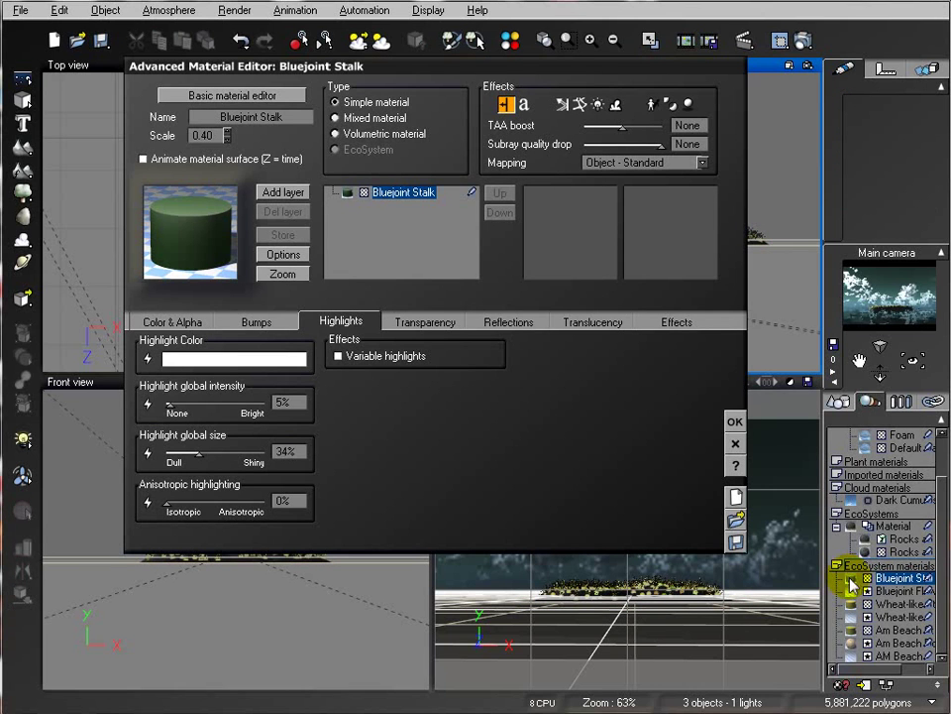
{"action": "left_click", "coordinate": [183, 324]}
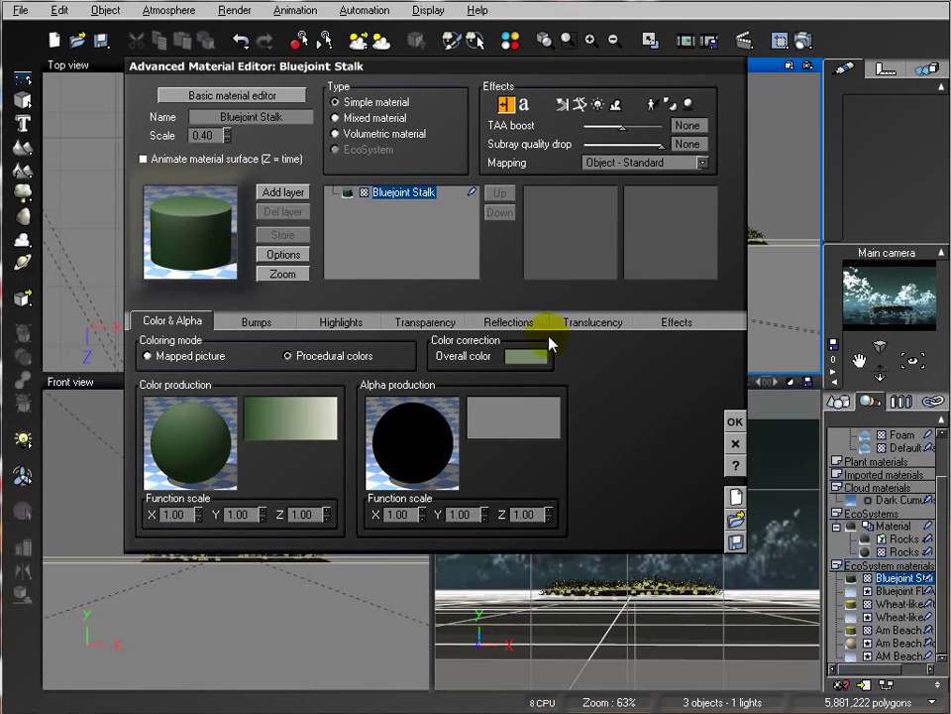
{"action": "right_click", "coordinate": [520, 365]}
{"action": "left_click", "coordinate": [541, 369]}
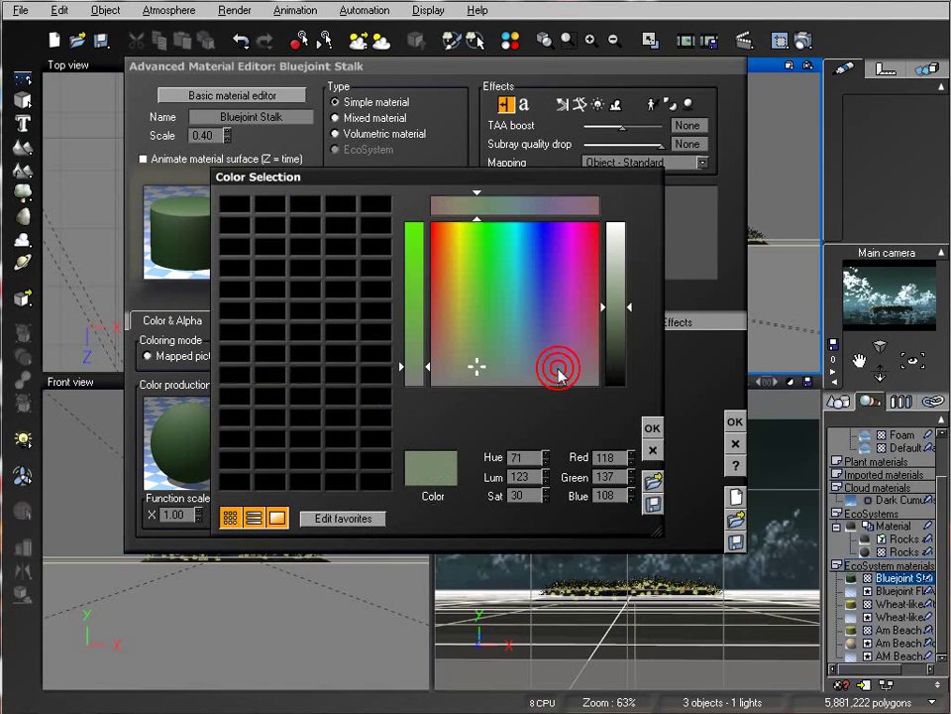
{"action": "left_click_drag", "start_coordinate": [616, 309], "coordinate": [621, 377]}
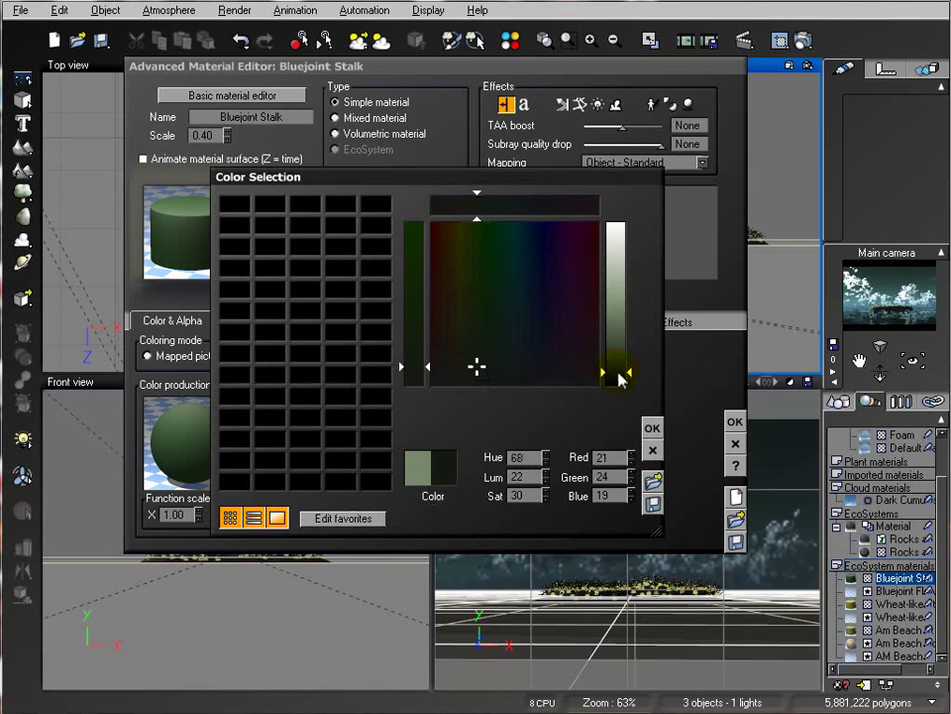
{"action": "left_click", "coordinate": [651, 426]}
{"action": "left_click", "coordinate": [735, 421]}
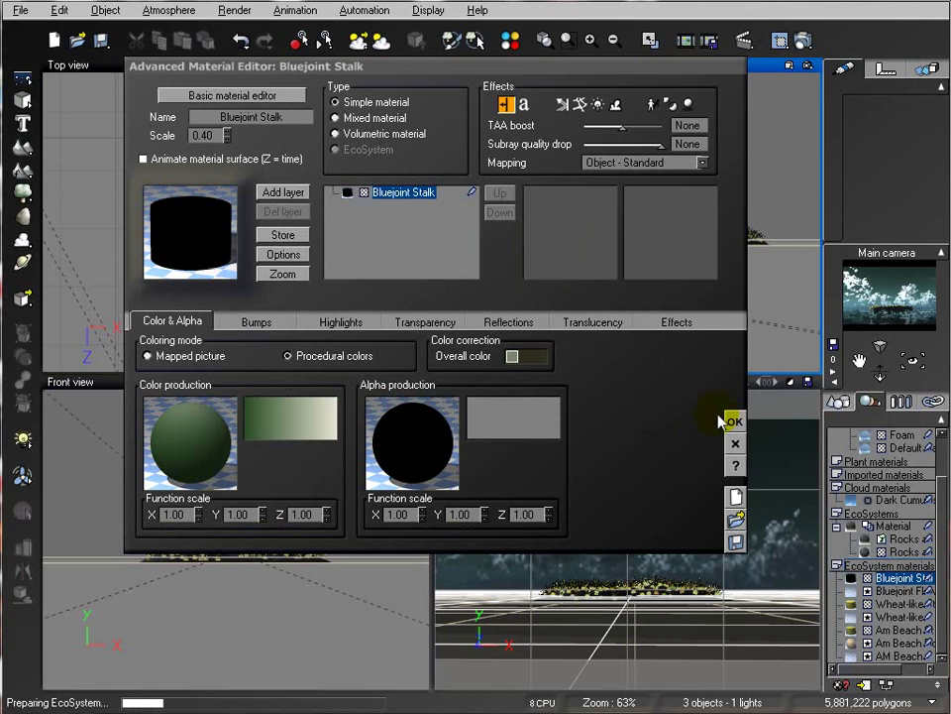
Step: Blend the Bluejoint Flower material's picture 79% with black, with the color mask enabled, and accept the material
{"action": "double_click", "coordinate": [897, 591]}
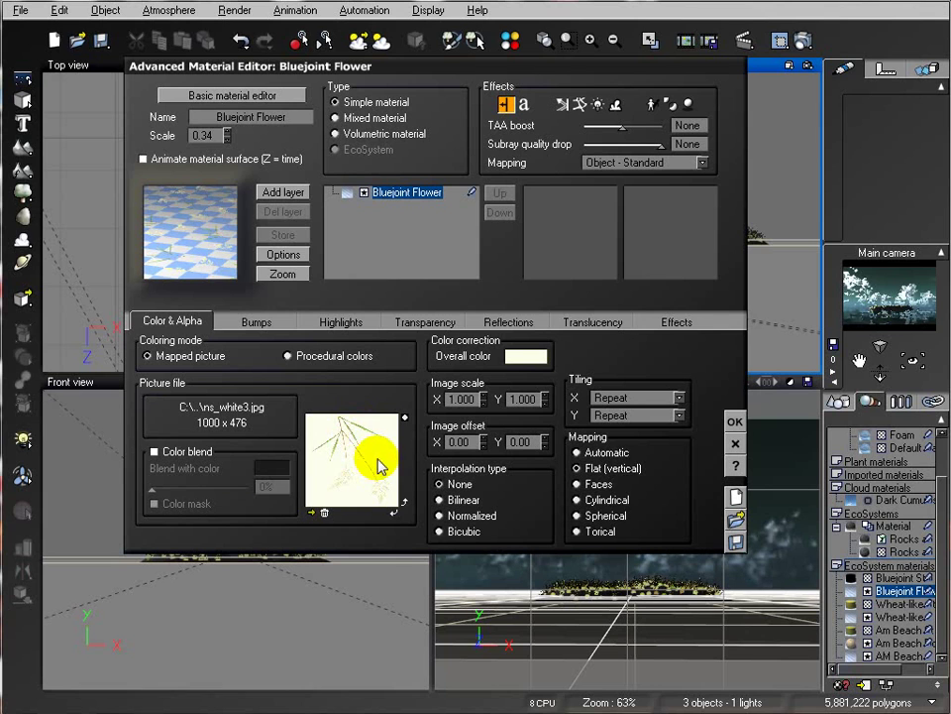
{"action": "left_click", "coordinate": [157, 452]}
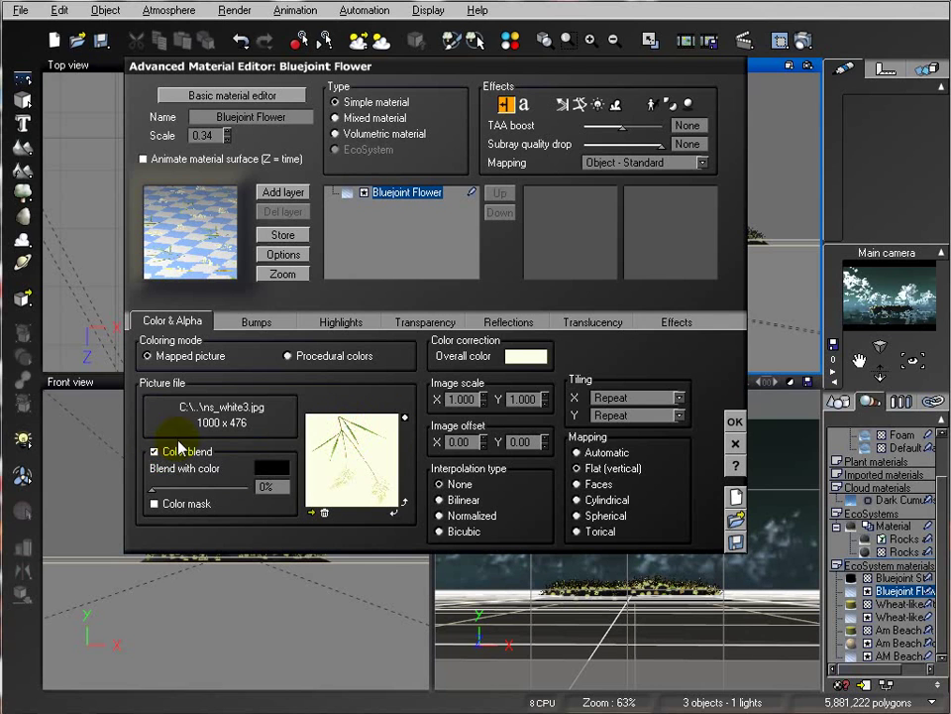
{"action": "left_click", "coordinate": [156, 503]}
{"action": "left_click_drag", "start_coordinate": [151, 489], "coordinate": [173, 487]}
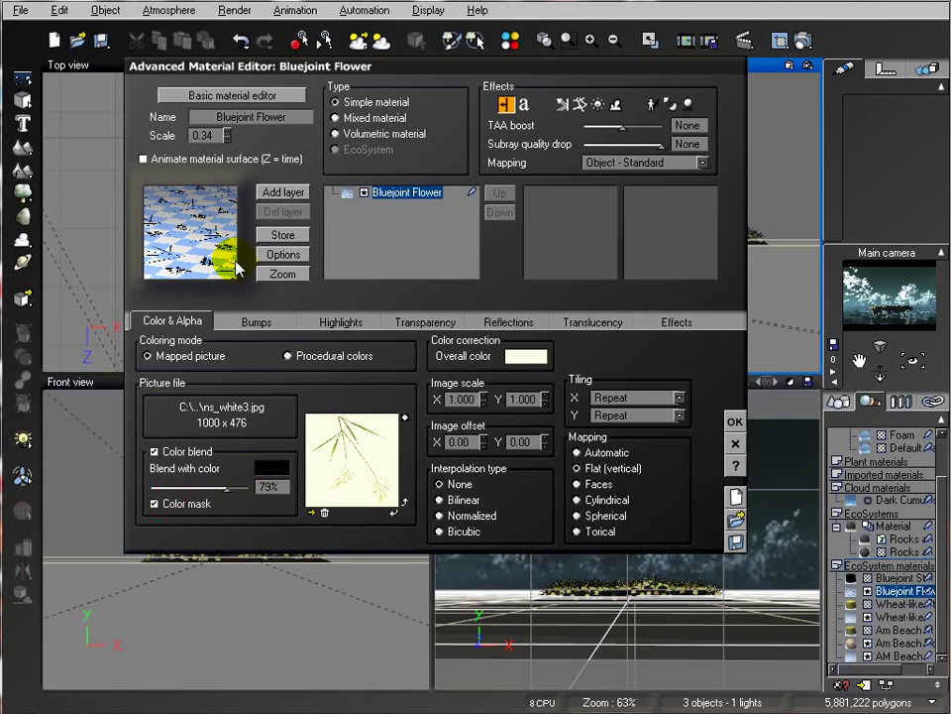
{"action": "left_click", "coordinate": [735, 422]}
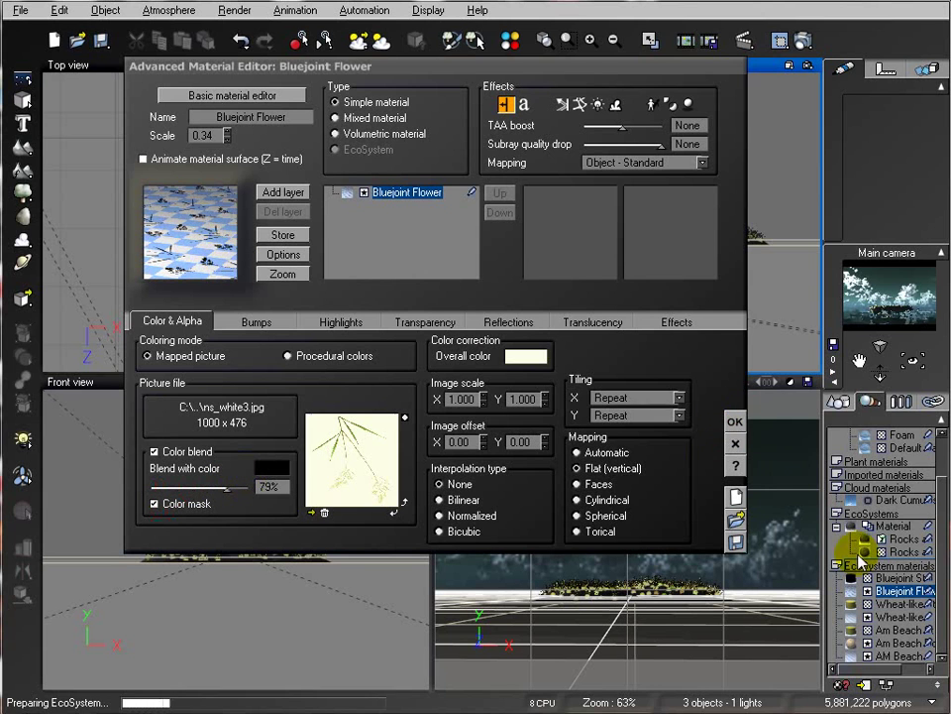
Step: Darken the overall color of the Wheat-like Stalk material to almost black, RGB 29, 29, 13
{"action": "left_click", "coordinate": [850, 607]}
{"action": "double_click", "coordinate": [849, 606]}
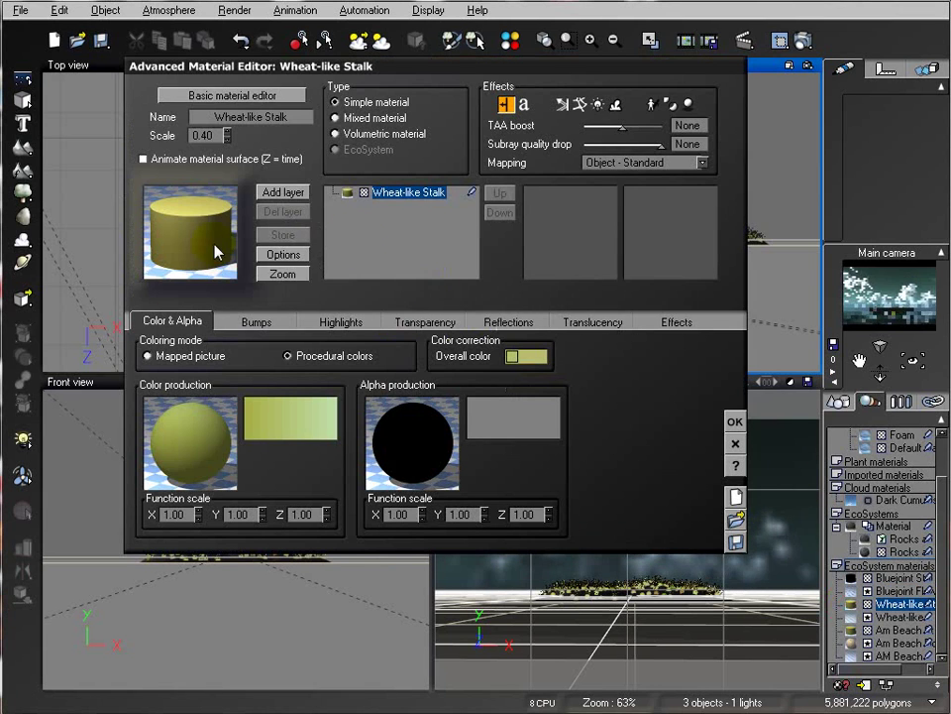
{"action": "right_click", "coordinate": [536, 365]}
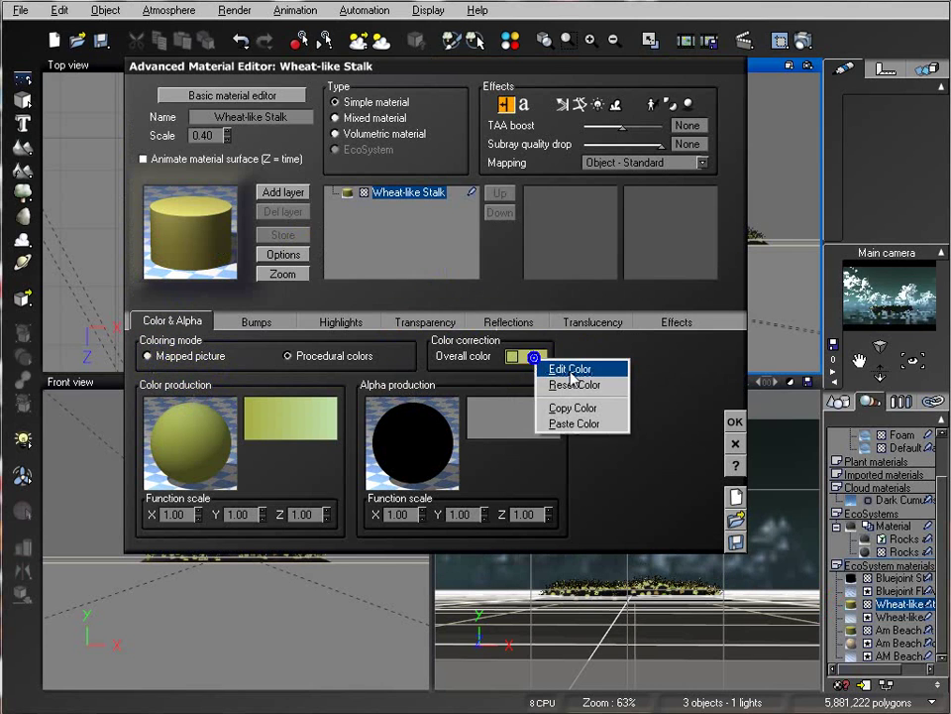
{"action": "left_click", "coordinate": [565, 369]}
{"action": "left_click_drag", "start_coordinate": [602, 363], "coordinate": [619, 374]}
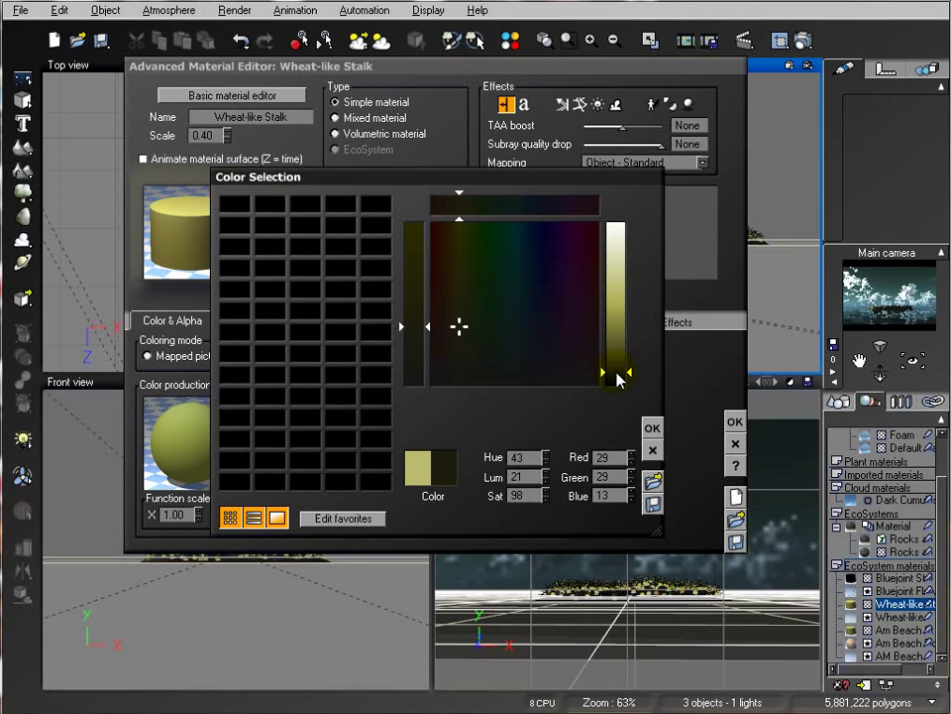
{"action": "left_click", "coordinate": [650, 427]}
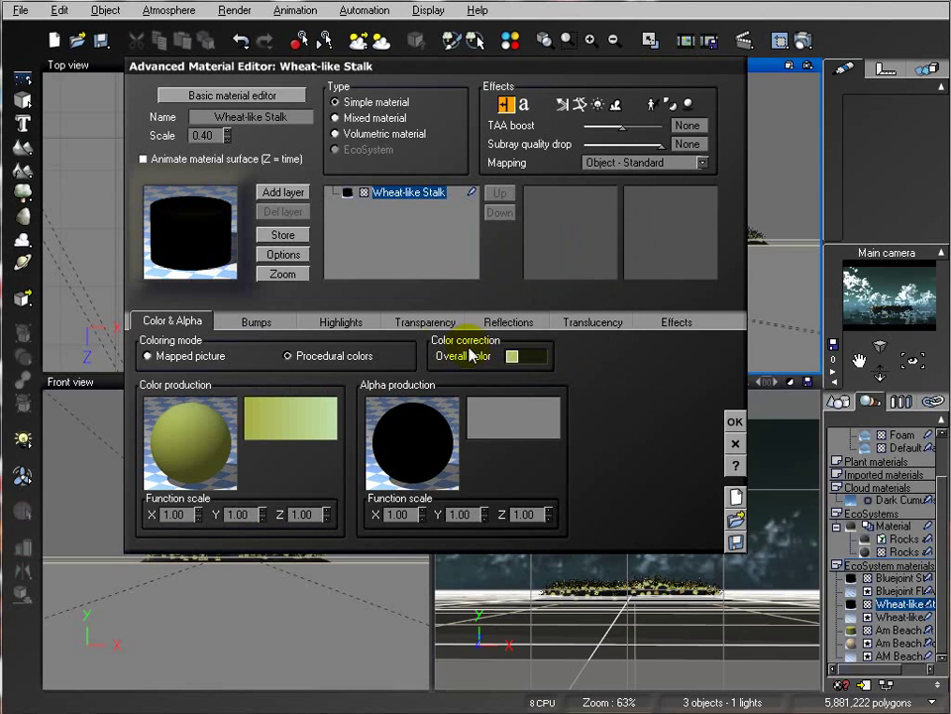
{"action": "left_click", "coordinate": [735, 420]}
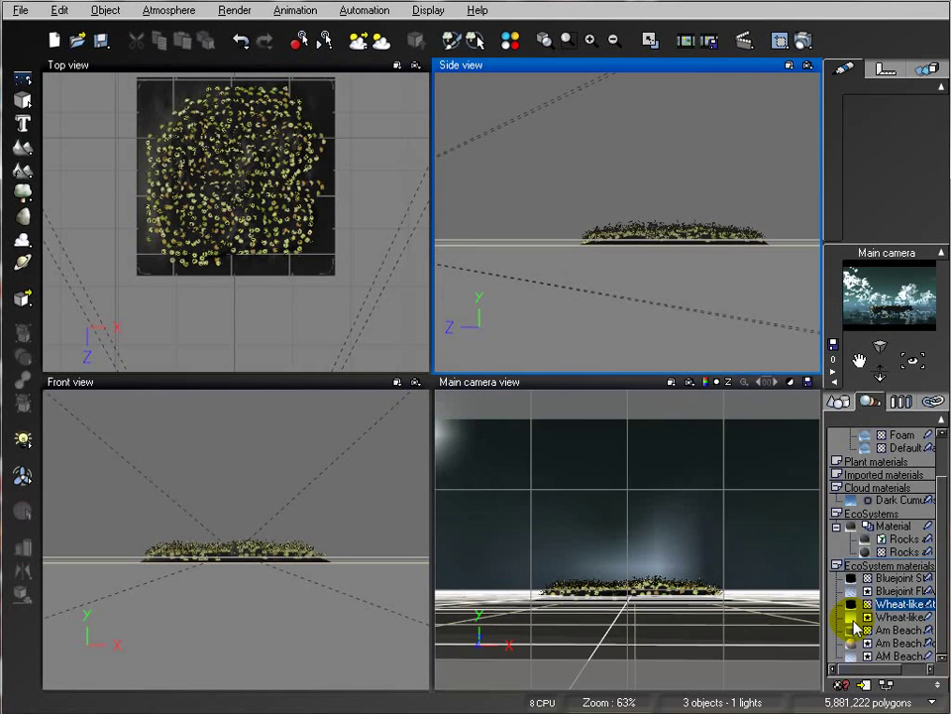
Step: Blend the Wheat-like material's picture 75% with black, with the color mask enabled, and accept the material
{"action": "double_click", "coordinate": [854, 620]}
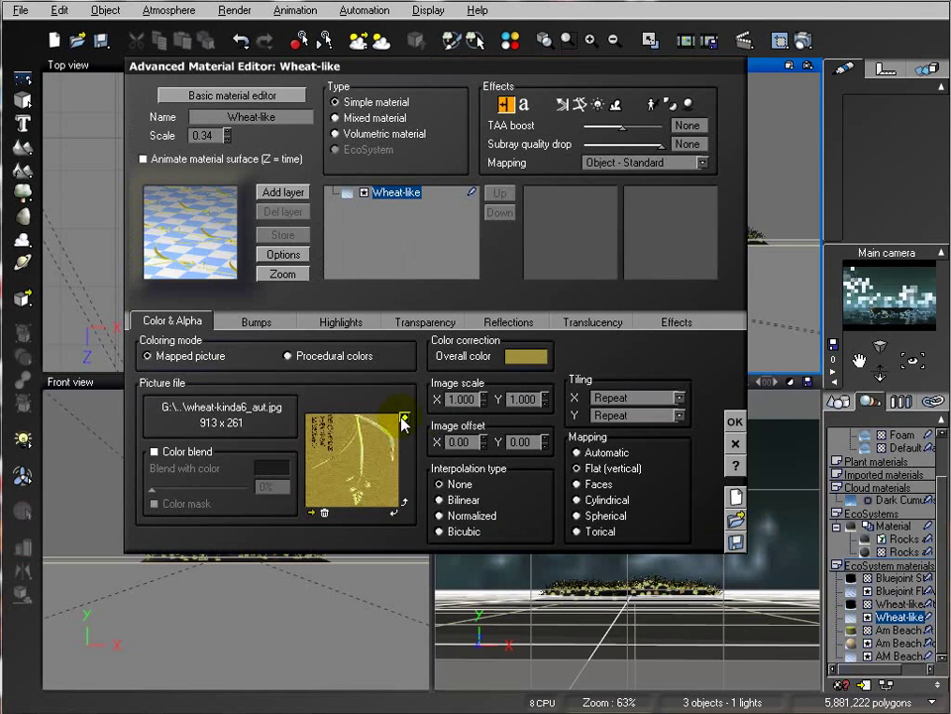
{"action": "left_click", "coordinate": [154, 451]}
{"action": "left_click_drag", "start_coordinate": [229, 483], "coordinate": [224, 486]}
{"action": "left_click", "coordinate": [155, 504]}
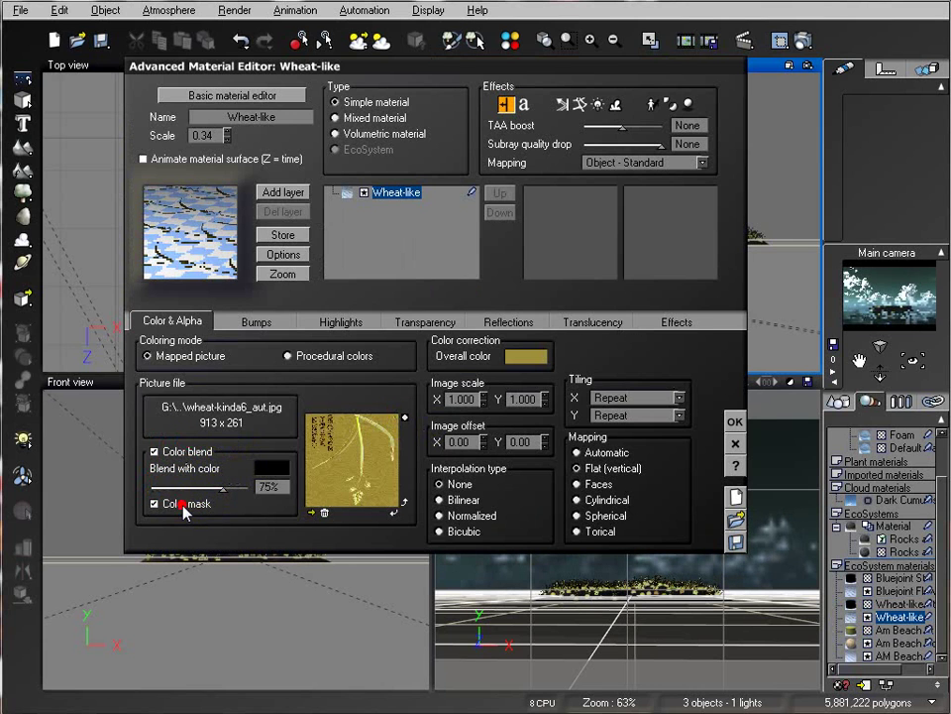
{"action": "left_click", "coordinate": [734, 423]}
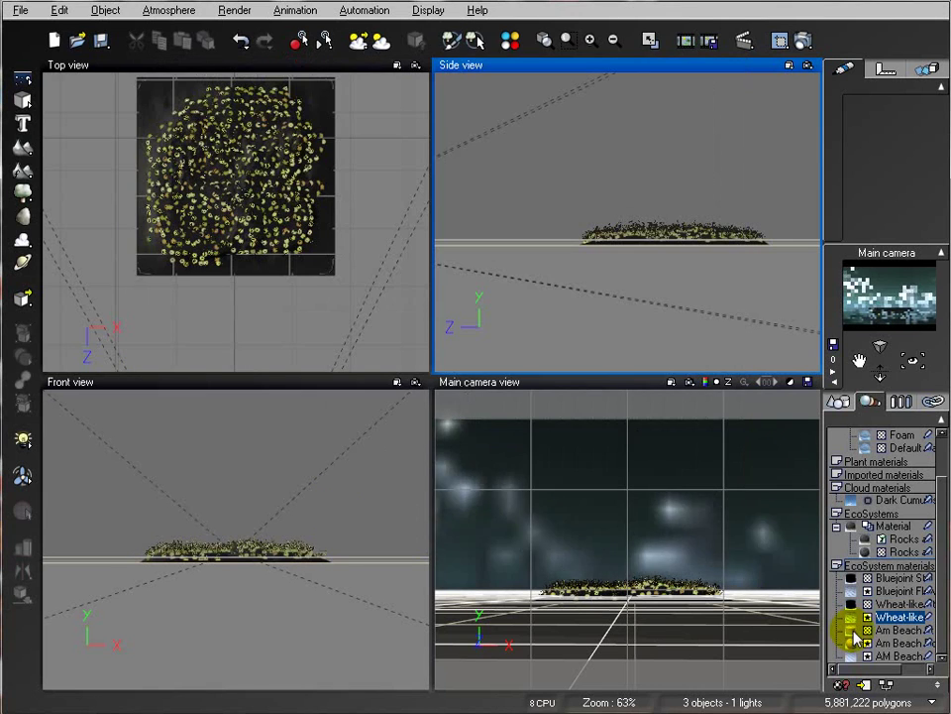
Step: Darken the overall color of the Am Beach Stem material to almost black, RGB 19, 19, 9
{"action": "double_click", "coordinate": [854, 630]}
{"action": "right_click", "coordinate": [544, 367]}
{"action": "left_click", "coordinate": [567, 372]}
{"action": "left_click_drag", "start_coordinate": [616, 344], "coordinate": [616, 384]}
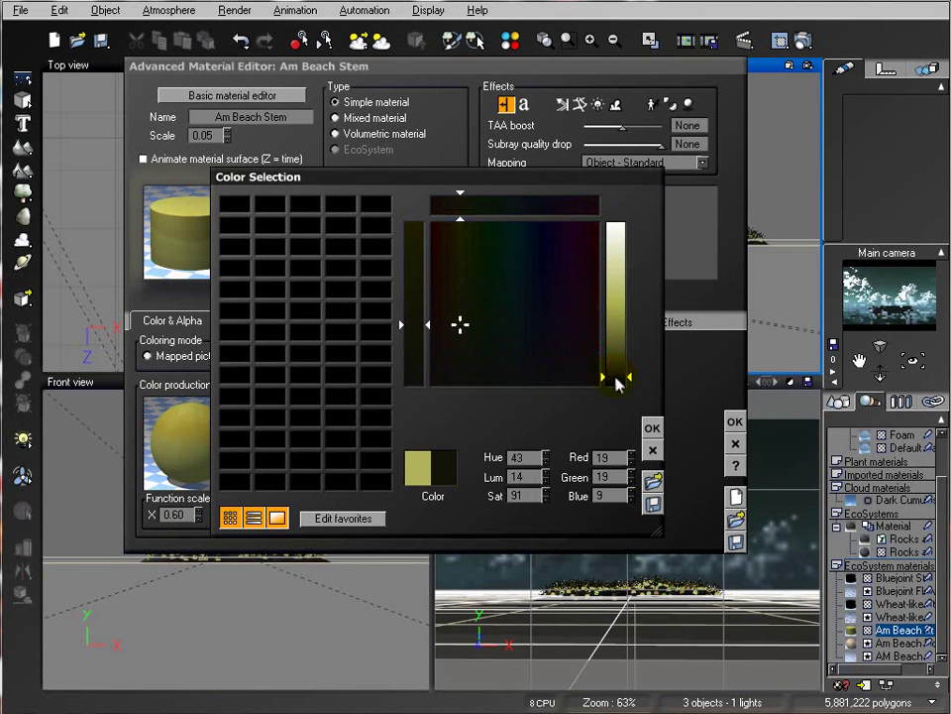
{"action": "left_click", "coordinate": [652, 428]}
{"action": "left_click", "coordinate": [734, 422]}
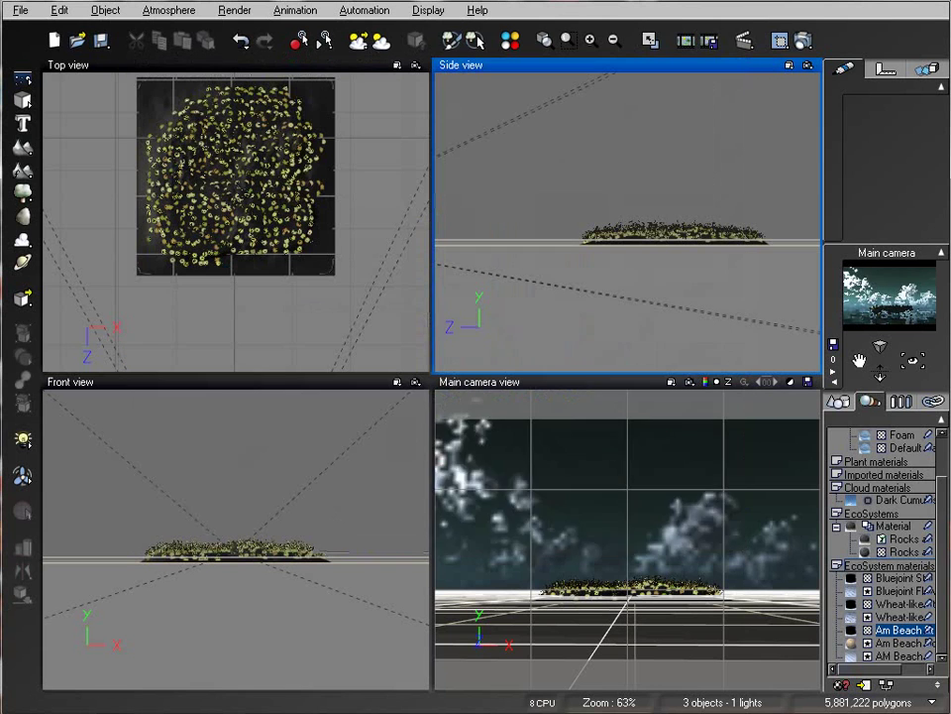
Step: Blend the Am Beach Flower material's picture 80% with black, with the color mask enabled, and accept the material
{"action": "double_click", "coordinate": [854, 643]}
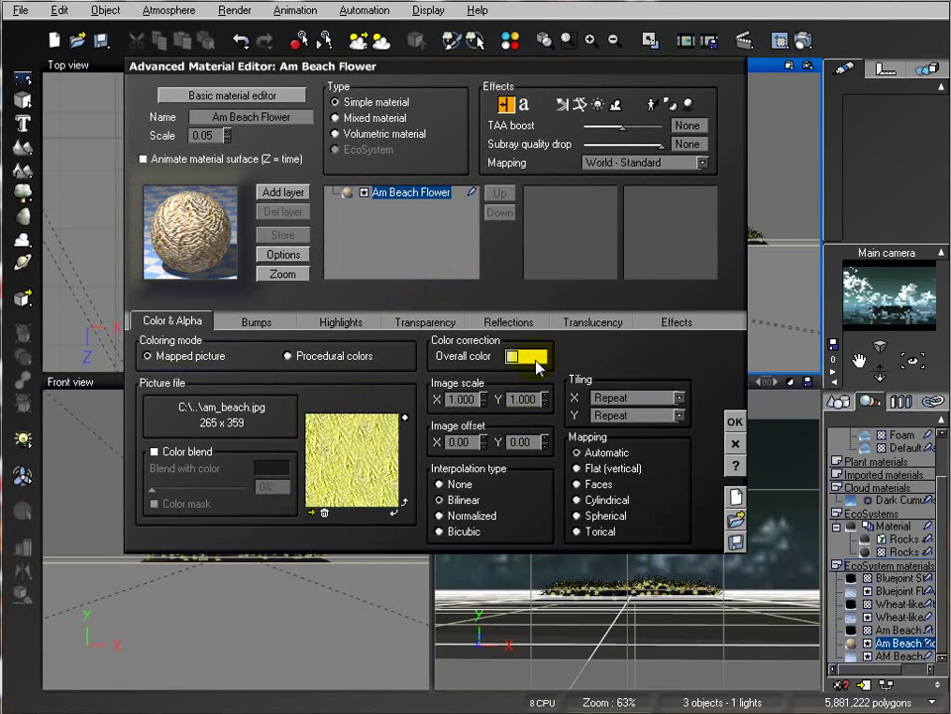
{"action": "left_click", "coordinate": [154, 451]}
{"action": "left_click_drag", "start_coordinate": [158, 480], "coordinate": [211, 480]}
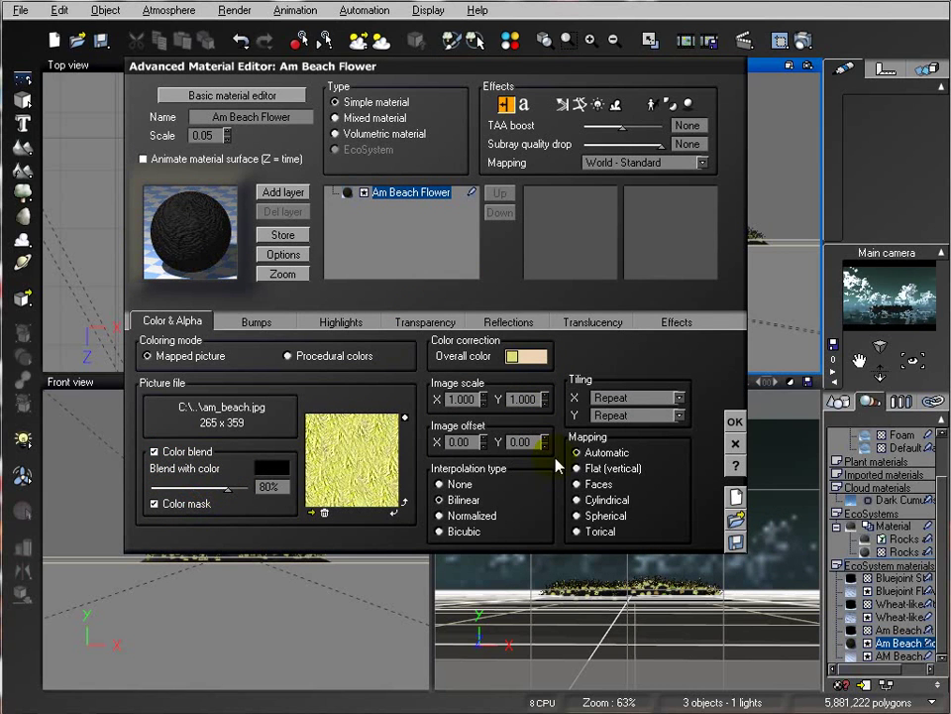
{"action": "left_click", "coordinate": [734, 424]}
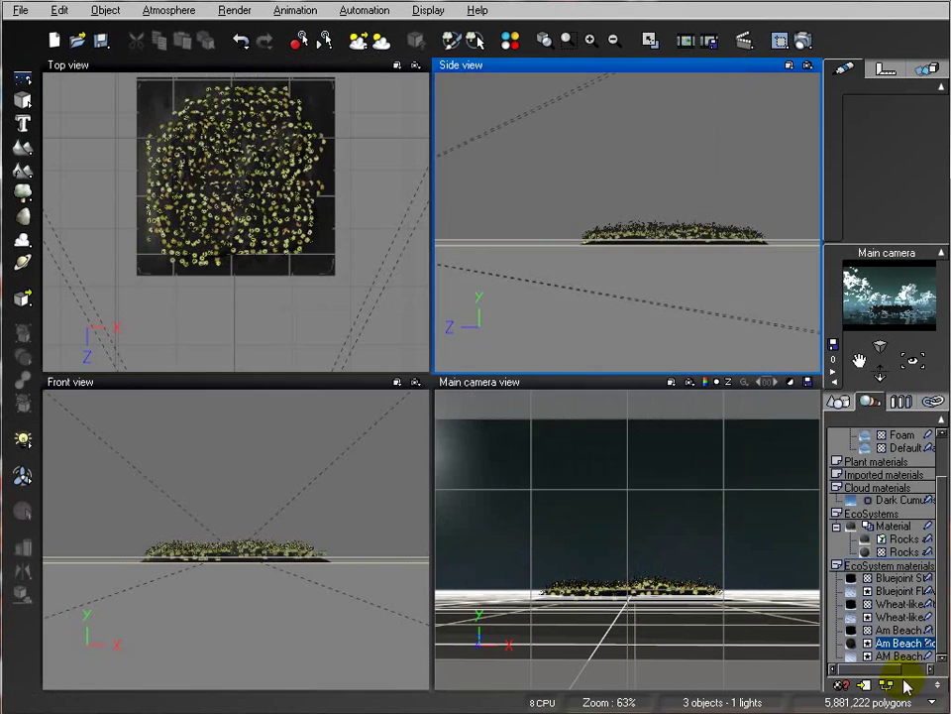
Step: Blend the AM Beach material's picture 48% with black using the color mask, and check the darkened grasses in a test render
{"action": "double_click", "coordinate": [892, 655]}
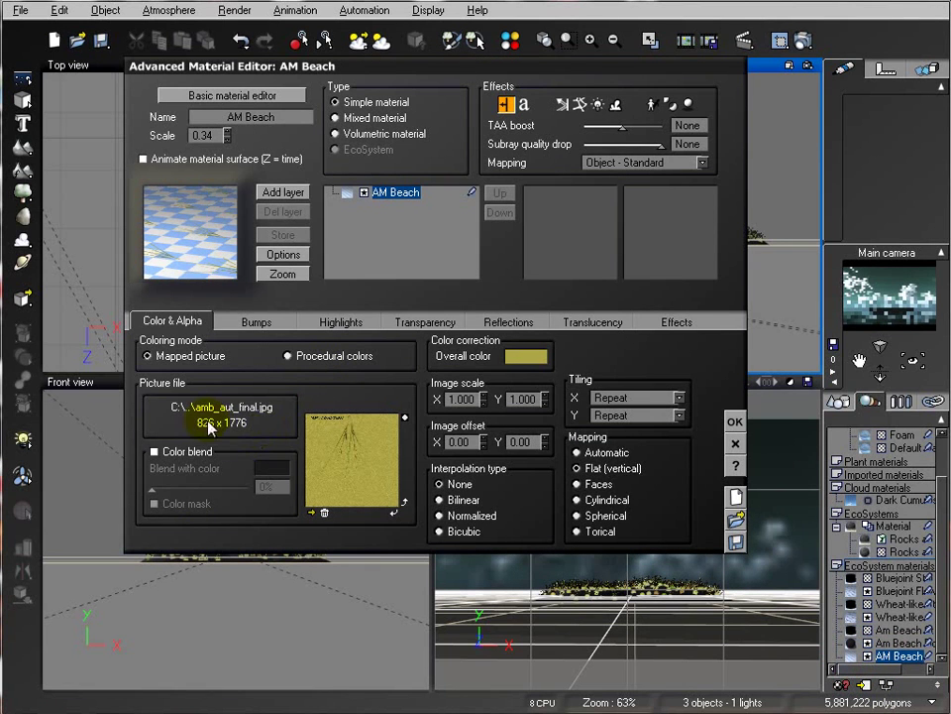
{"action": "left_click", "coordinate": [156, 451]}
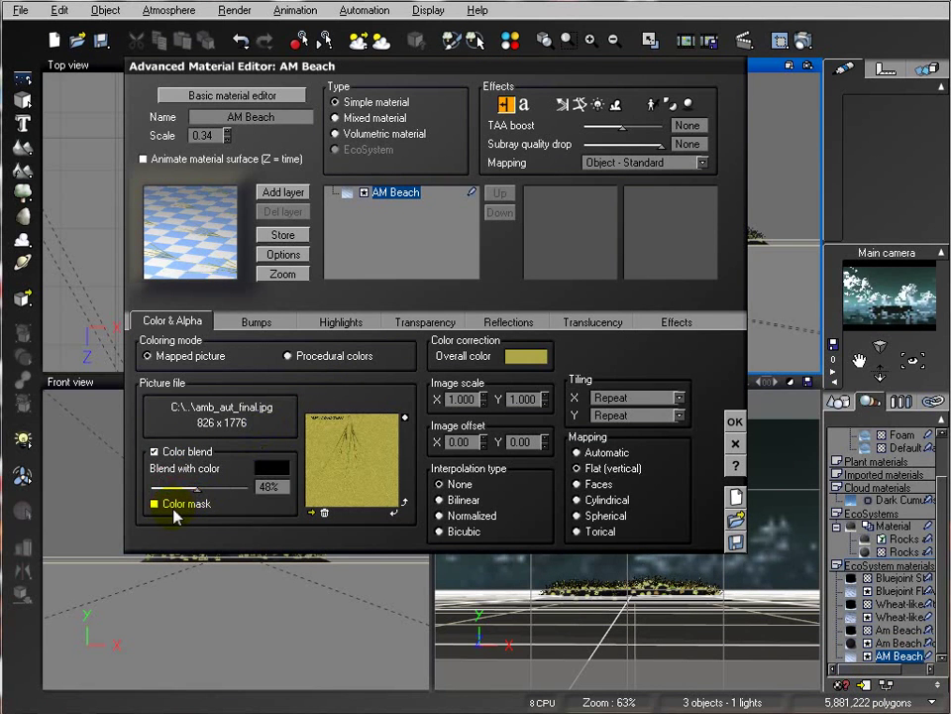
{"action": "left_click", "coordinate": [163, 505]}
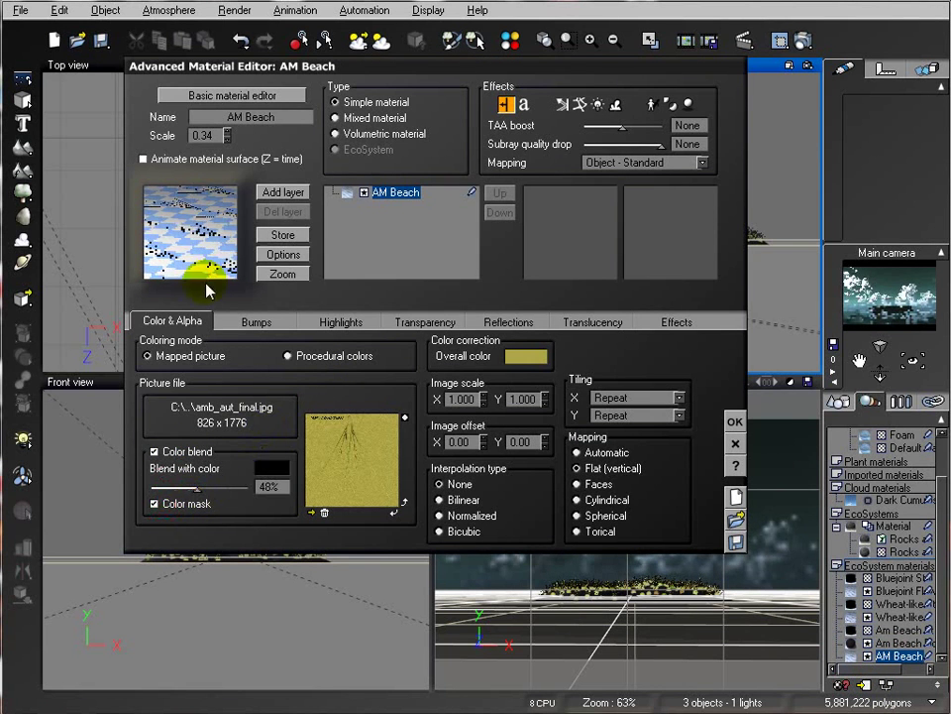
{"action": "left_click", "coordinate": [740, 422]}
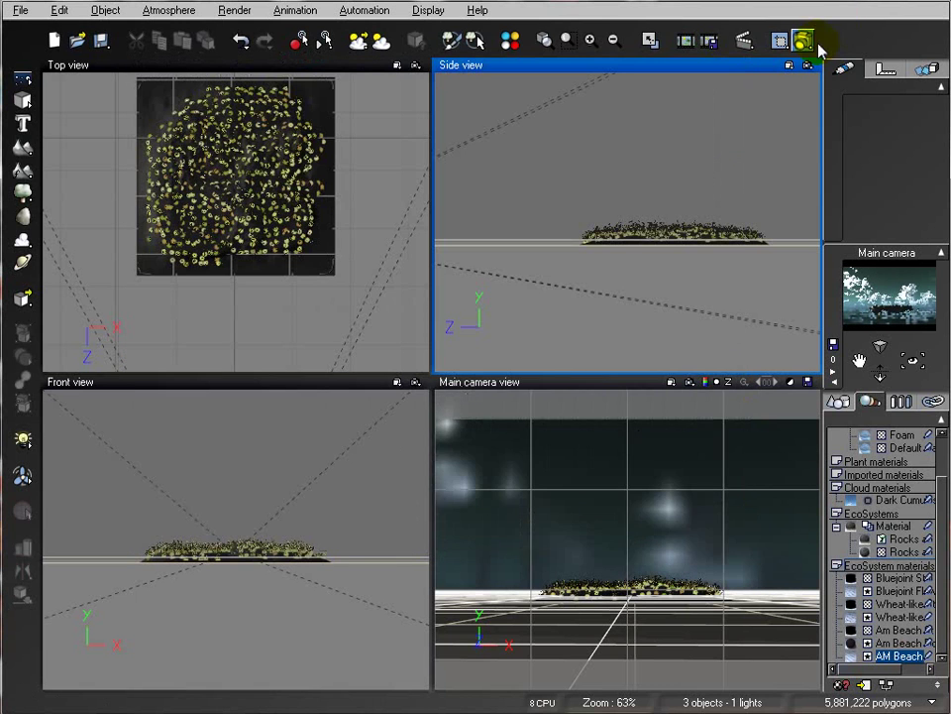
{"action": "left_click", "coordinate": [807, 41]}
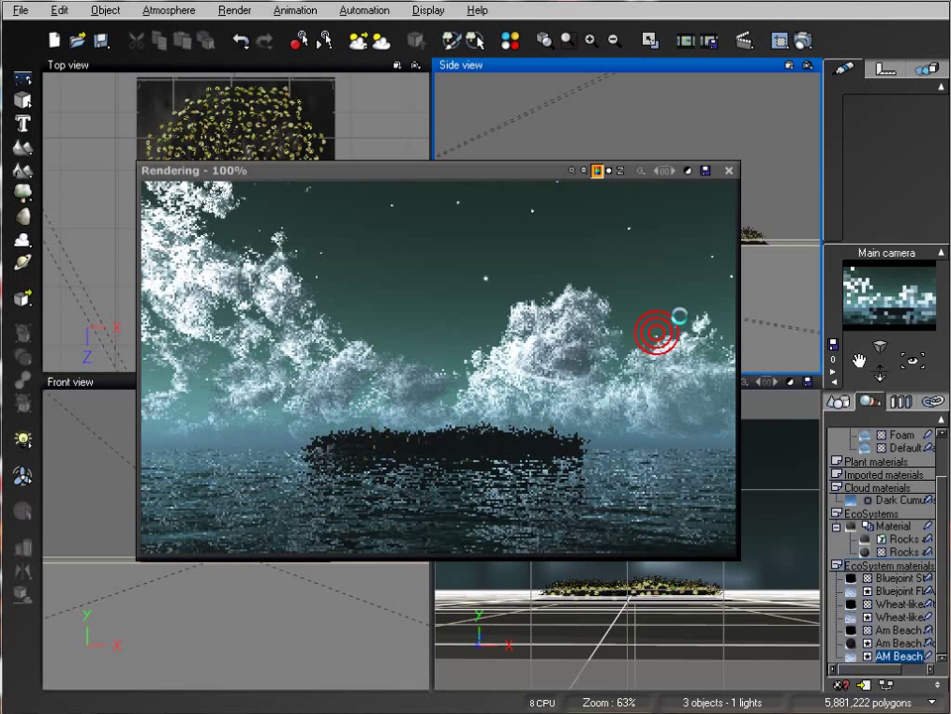
{"action": "left_click", "coordinate": [728, 169]}
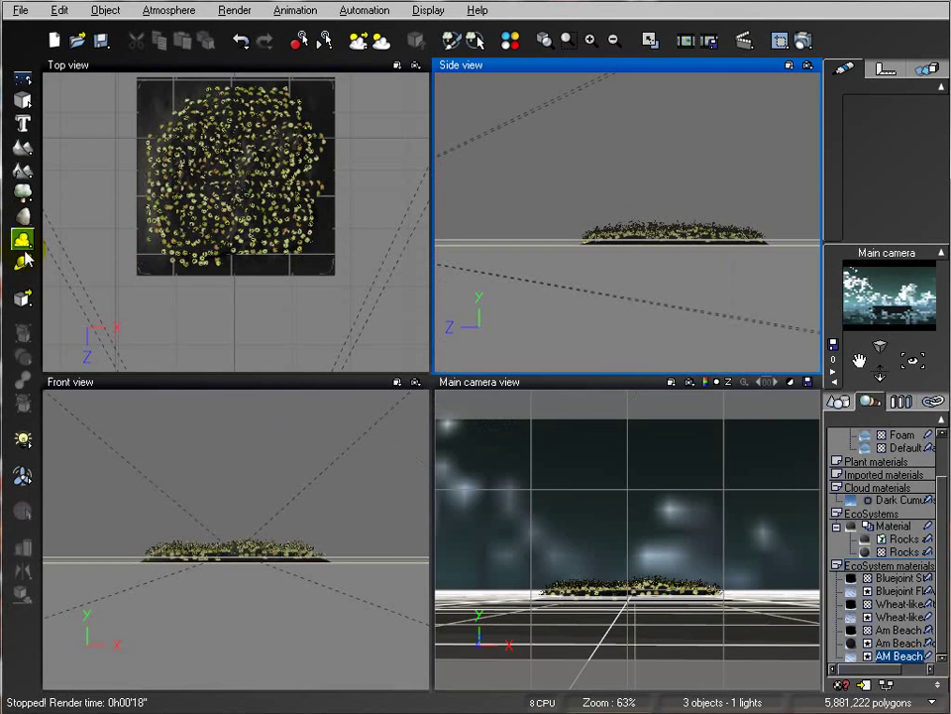
Step: Add a moon planet, move it behind the island terrain and enlarge it to slightly more than the island's width
{"action": "left_click", "coordinate": [24, 263]}
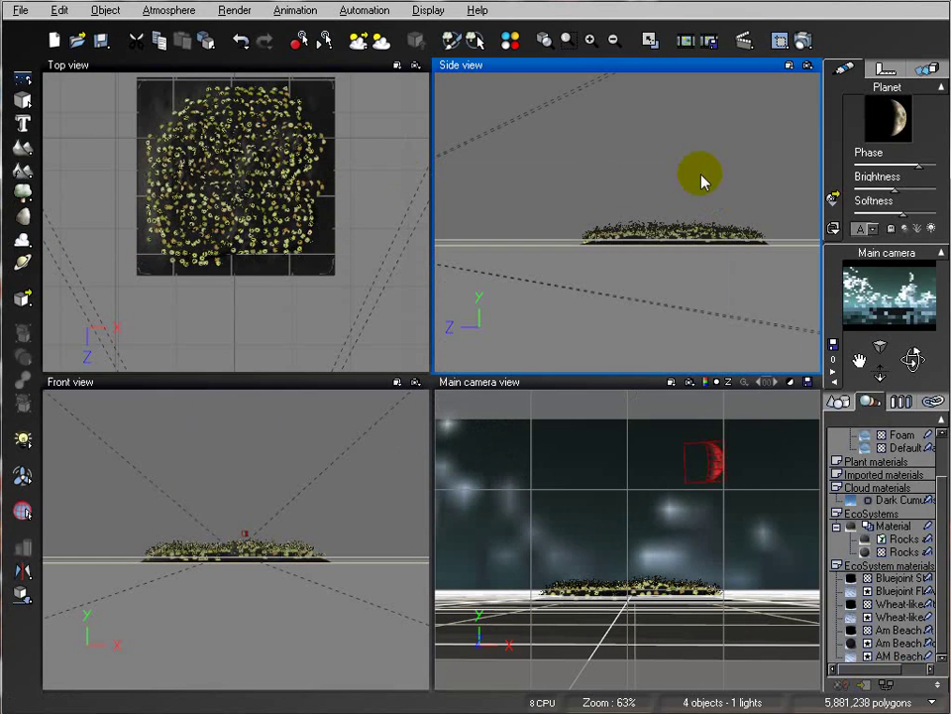
{"action": "right_click_drag", "start_coordinate": [597, 151], "coordinate": [680, 149]}
{"action": "right_click_drag", "start_coordinate": [579, 183], "coordinate": [669, 175]}
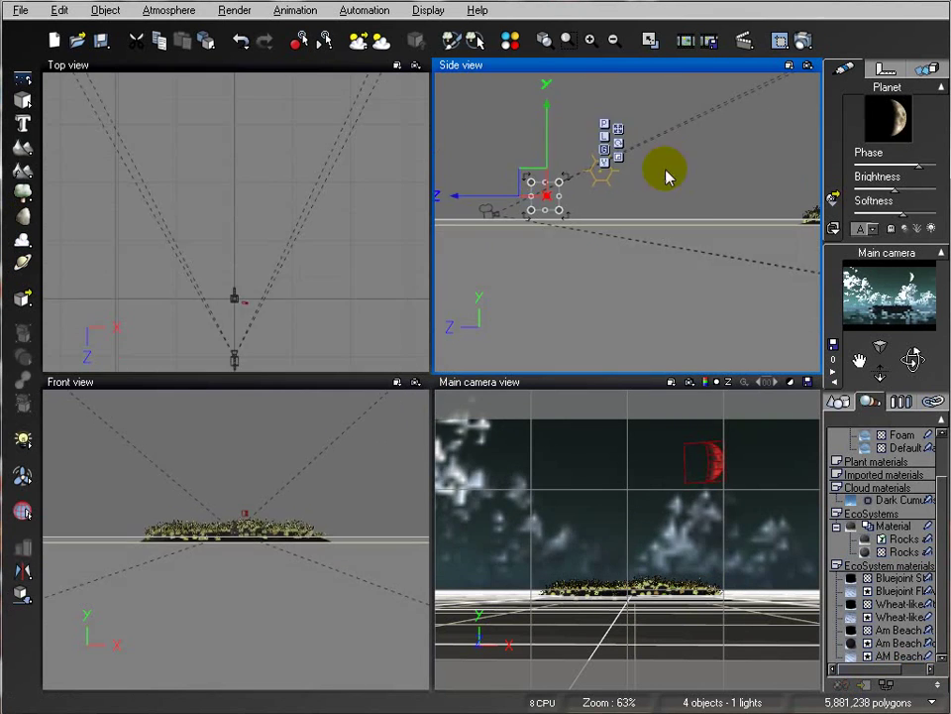
{"action": "left_click_drag", "start_coordinate": [491, 201], "coordinate": [797, 198]}
{"action": "right_click_drag", "start_coordinate": [693, 203], "coordinate": [492, 226]}
{"action": "left_click_drag", "start_coordinate": [492, 227], "coordinate": [605, 153]}
{"action": "right_click_drag", "start_coordinate": [642, 165], "coordinate": [650, 207]}
{"action": "mouse_move", "coordinate": [700, 128]}
{"action": "left_mouse_down"}
{"action": "mouse_move", "coordinate": [708, 150]}
{"action": "mouse_move", "coordinate": [715, 141]}
{"action": "left_mouse_up"}
{"action": "mouse_move", "coordinate": [275, 231]}
{"action": "right_mouse_down"}
{"action": "mouse_move", "coordinate": [265, 220]}
{"action": "mouse_move", "coordinate": [270, 237]}
{"action": "right_mouse_up"}
{"action": "left_click_drag", "start_coordinate": [125, 132], "coordinate": [92, 125]}
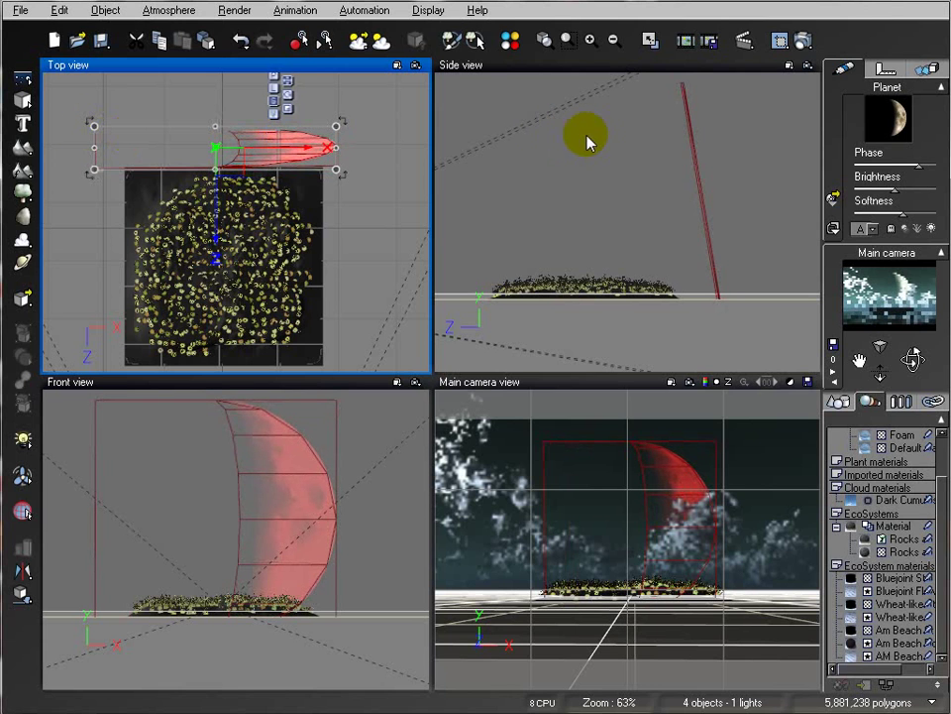
Step: Lower the moon slightly behind the island and check its position in a test render
{"action": "left_click", "coordinate": [675, 133]}
{"action": "left_click_drag", "start_coordinate": [687, 134], "coordinate": [694, 155]}
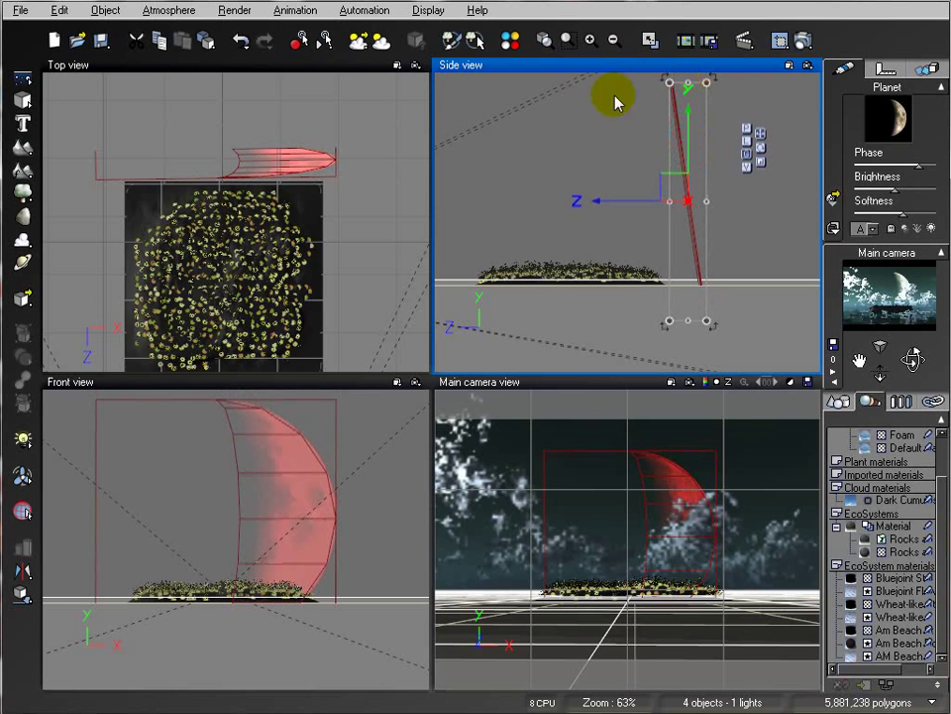
{"action": "left_click", "coordinate": [801, 40]}
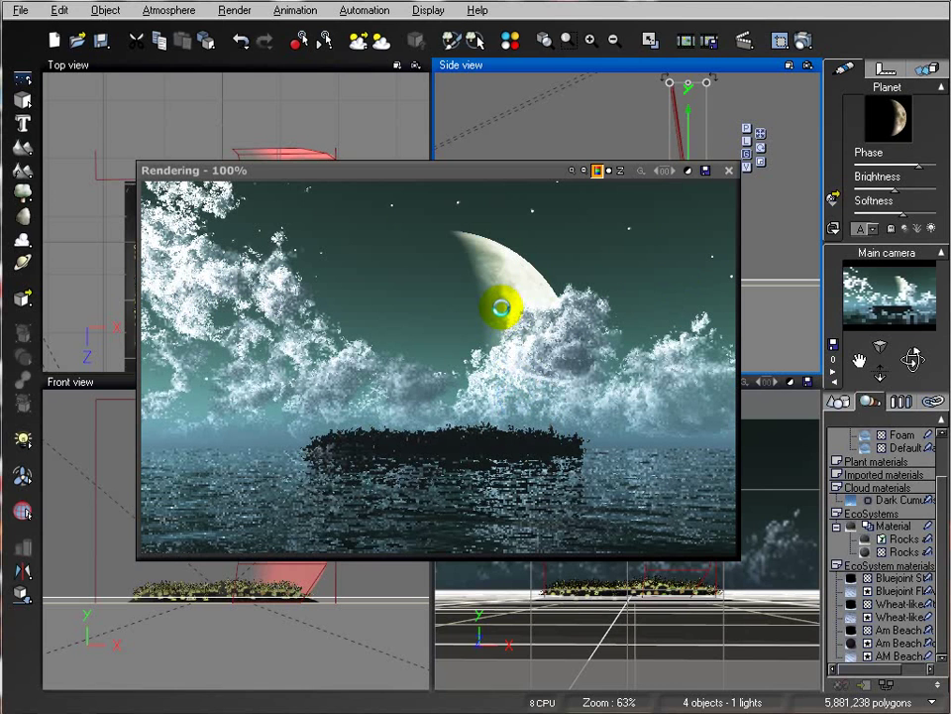
{"action": "left_click", "coordinate": [730, 170]}
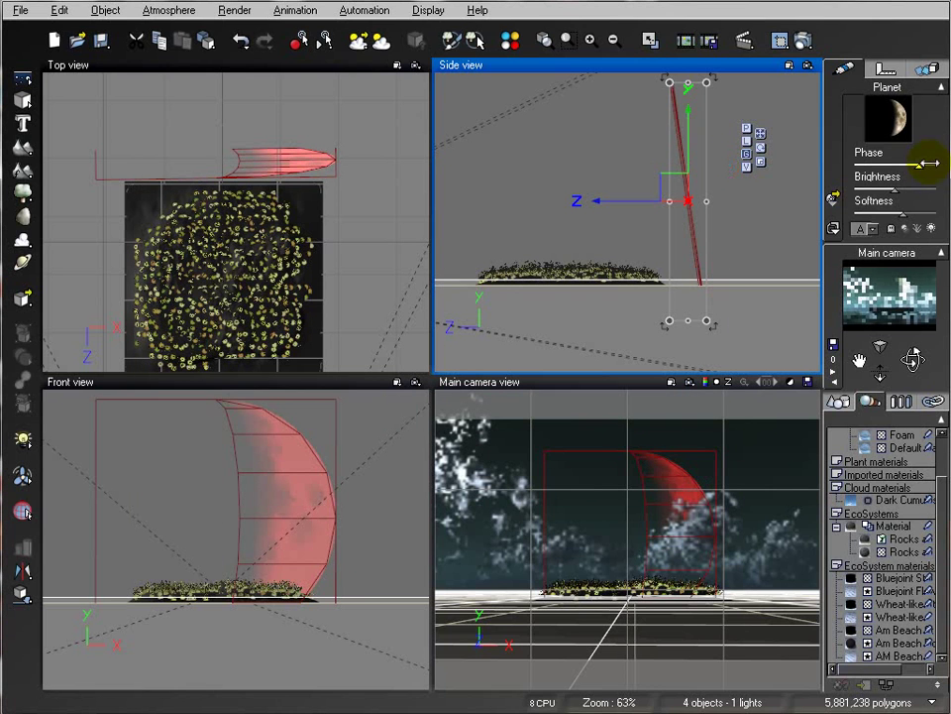
Step: Try a moon phase lit on the opposite side and check it in a test render
{"action": "left_click_drag", "start_coordinate": [898, 162], "coordinate": [885, 163]}
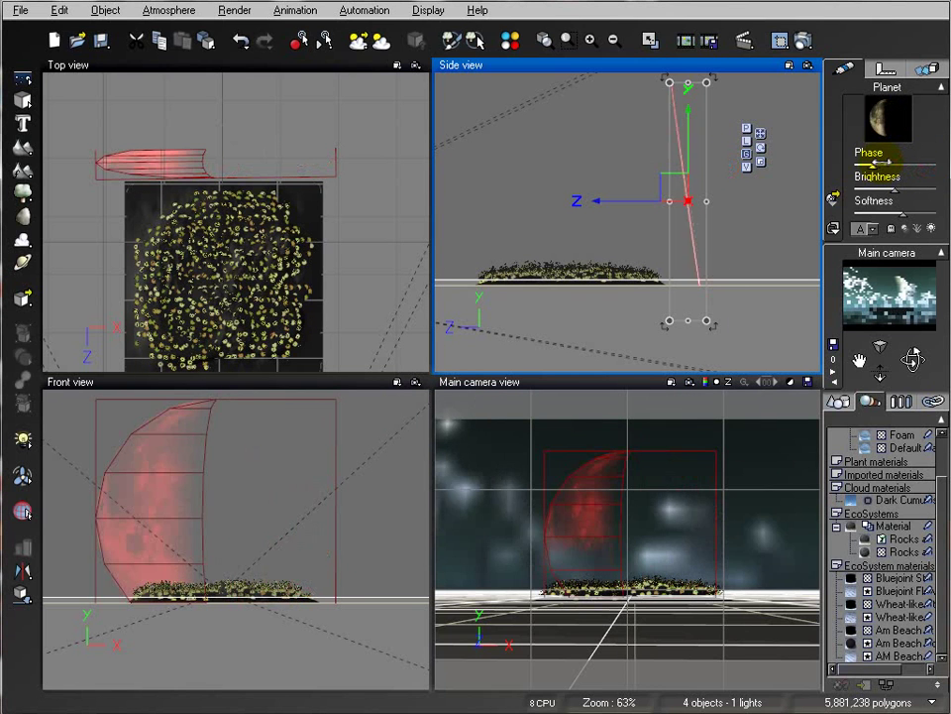
{"action": "left_click", "coordinate": [803, 40]}
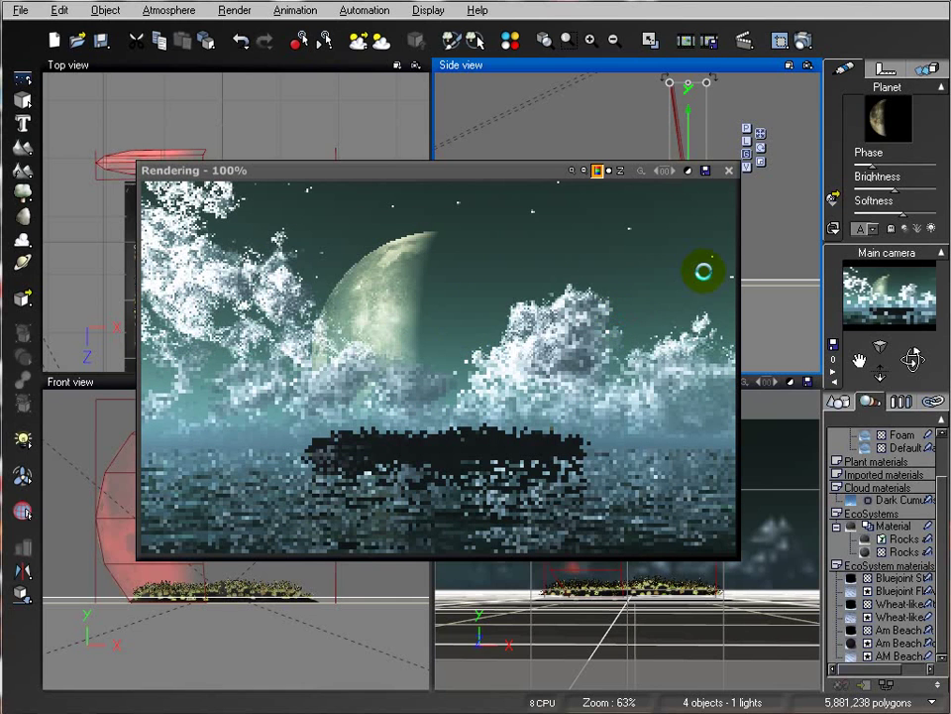
{"action": "left_click", "coordinate": [730, 170]}
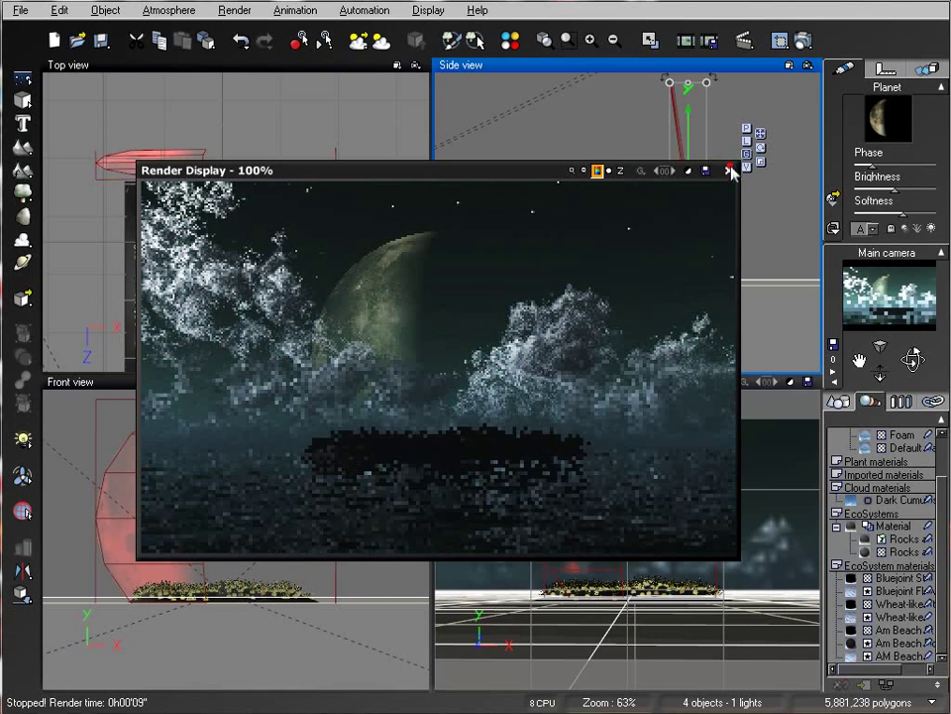
{"action": "left_click", "coordinate": [729, 171]}
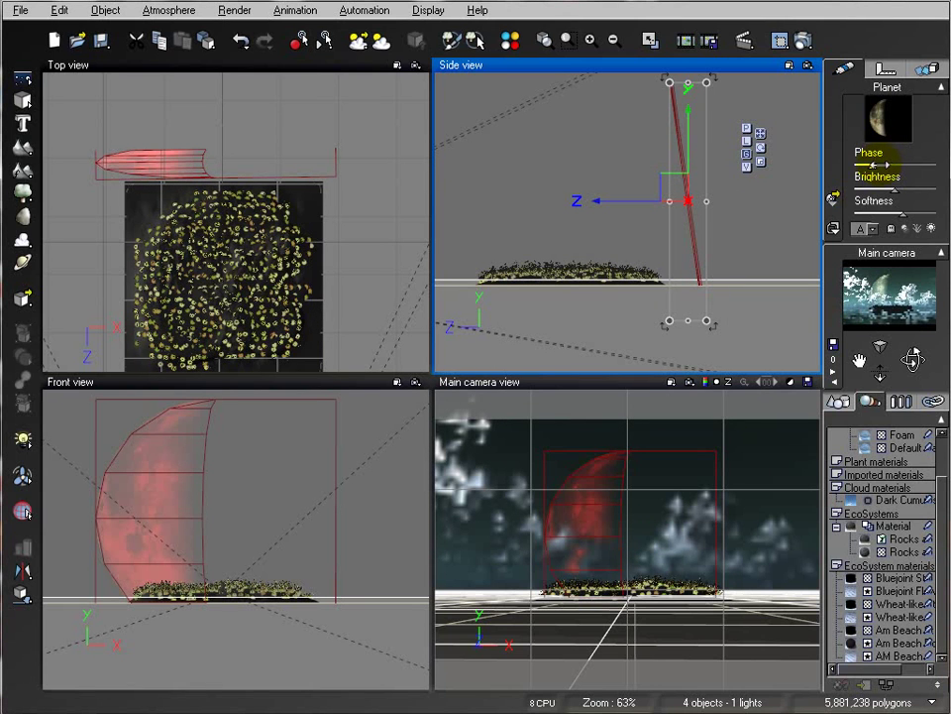
Step: Set the moon's phase to a crescent lit on its right side and render the scene
{"action": "left_click_drag", "start_coordinate": [905, 165], "coordinate": [928, 173]}
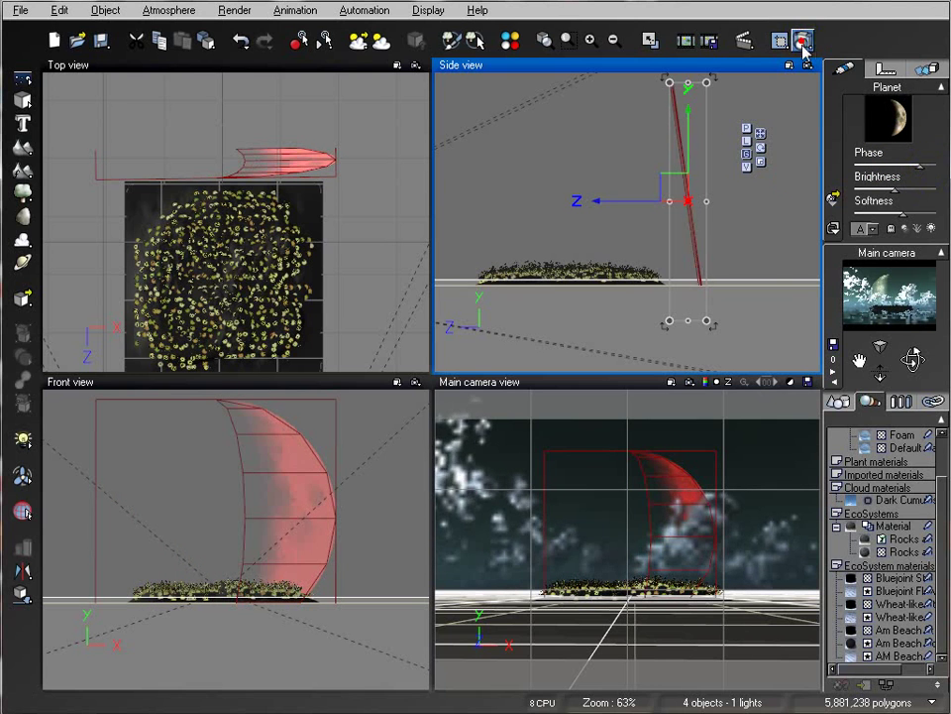
{"action": "left_click", "coordinate": [803, 40]}
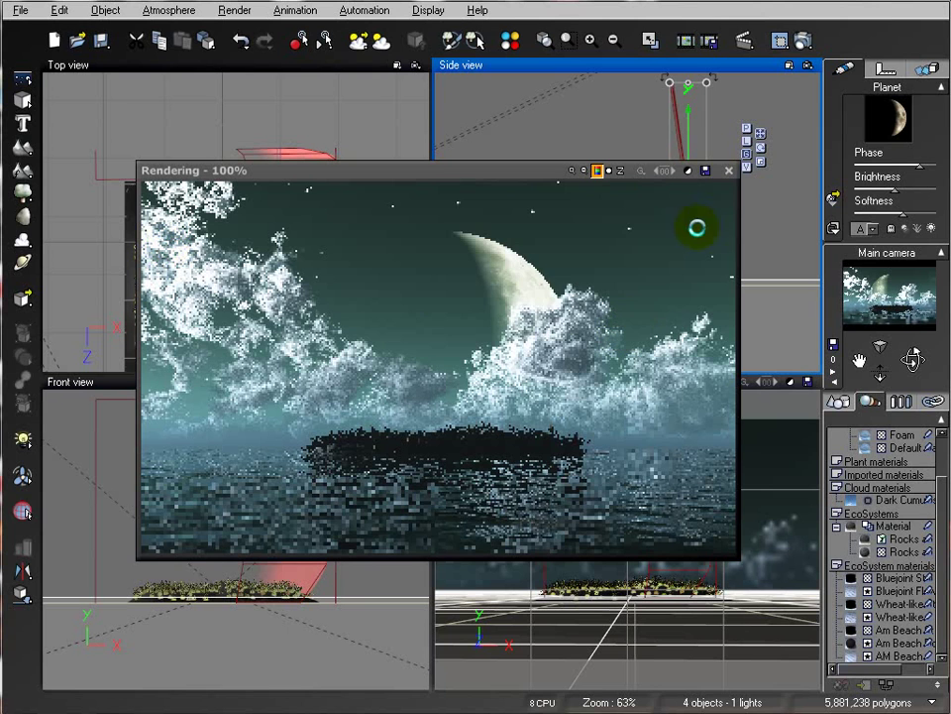
Step: Lower the moon slightly behind the island and increase its brightness
{"action": "left_click", "coordinate": [647, 250]}
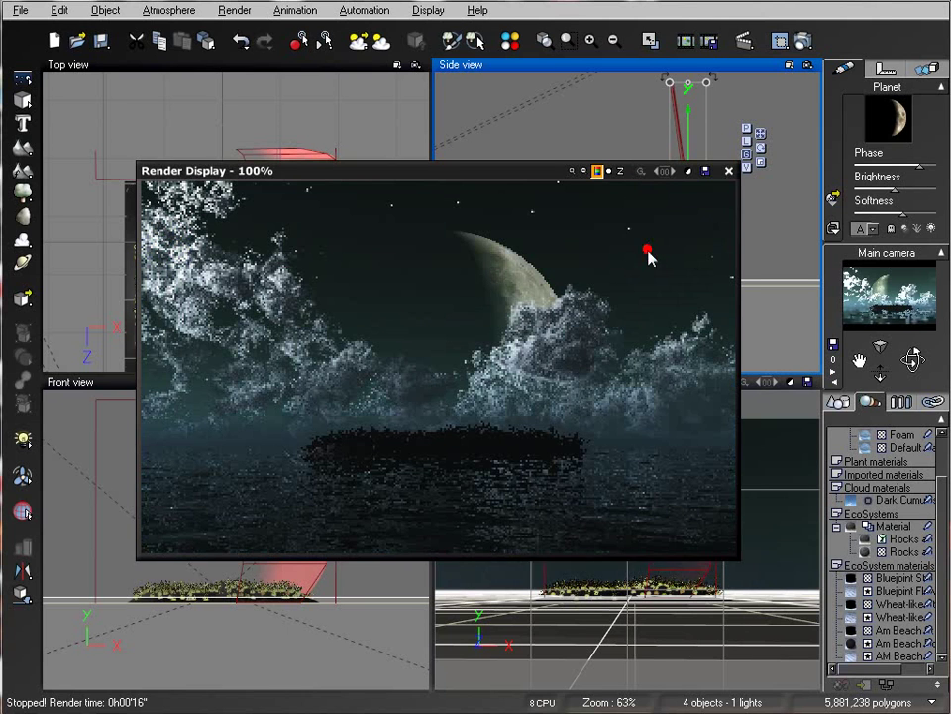
{"action": "left_click", "coordinate": [727, 171]}
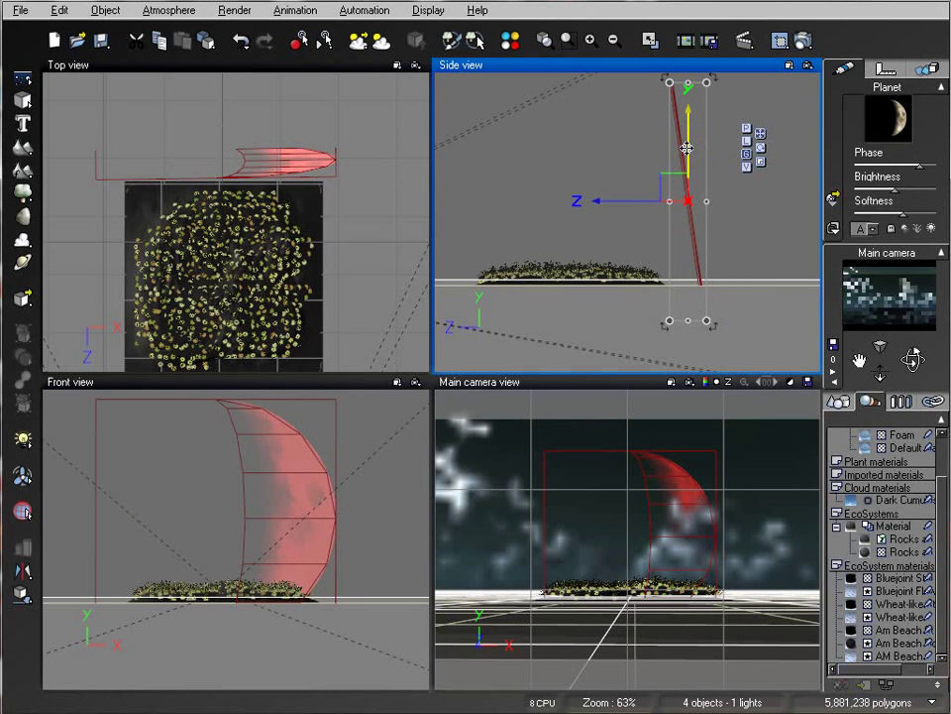
{"action": "left_click_drag", "start_coordinate": [686, 153], "coordinate": [687, 157]}
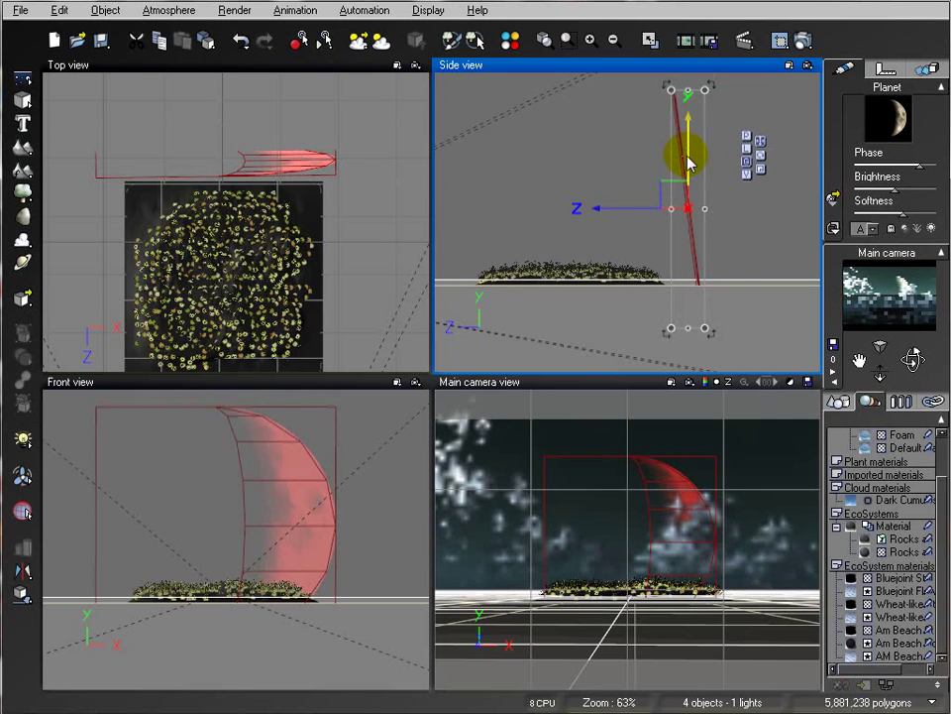
{"action": "left_click", "coordinate": [838, 401]}
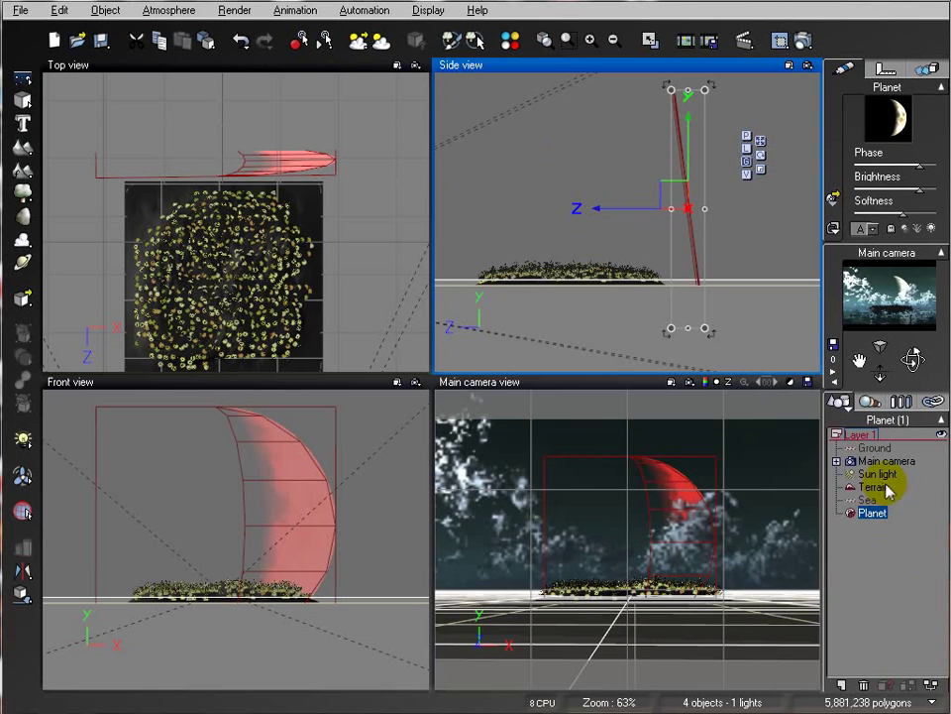
Step: Add a Winter Tree I plant from the Trees collection to the scene
{"action": "right_click_drag", "start_coordinate": [327, 307], "coordinate": [339, 226]}
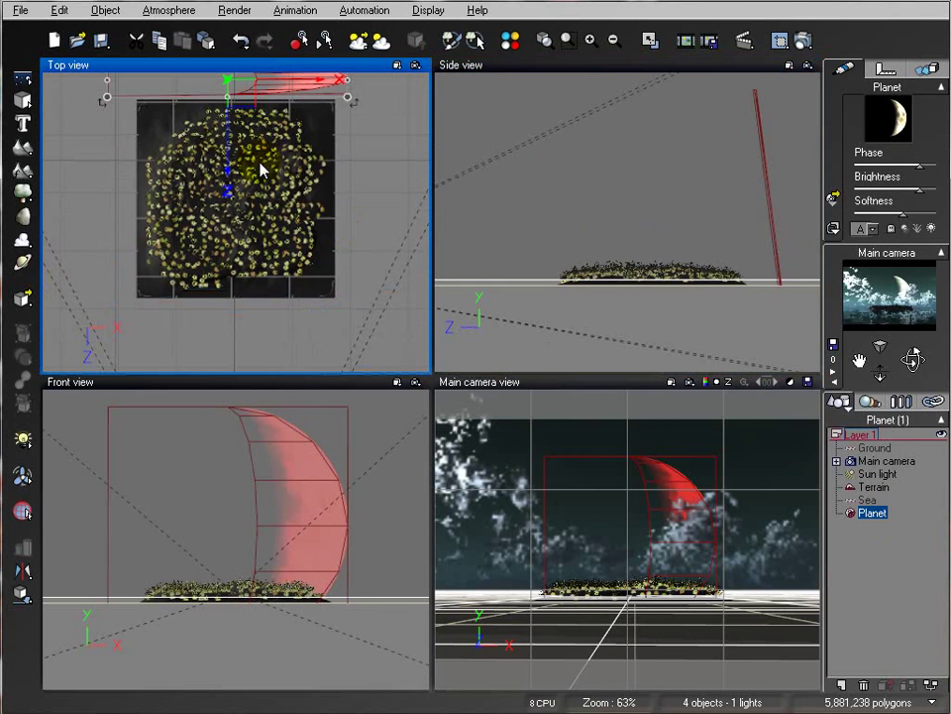
{"action": "left_click", "coordinate": [29, 193]}
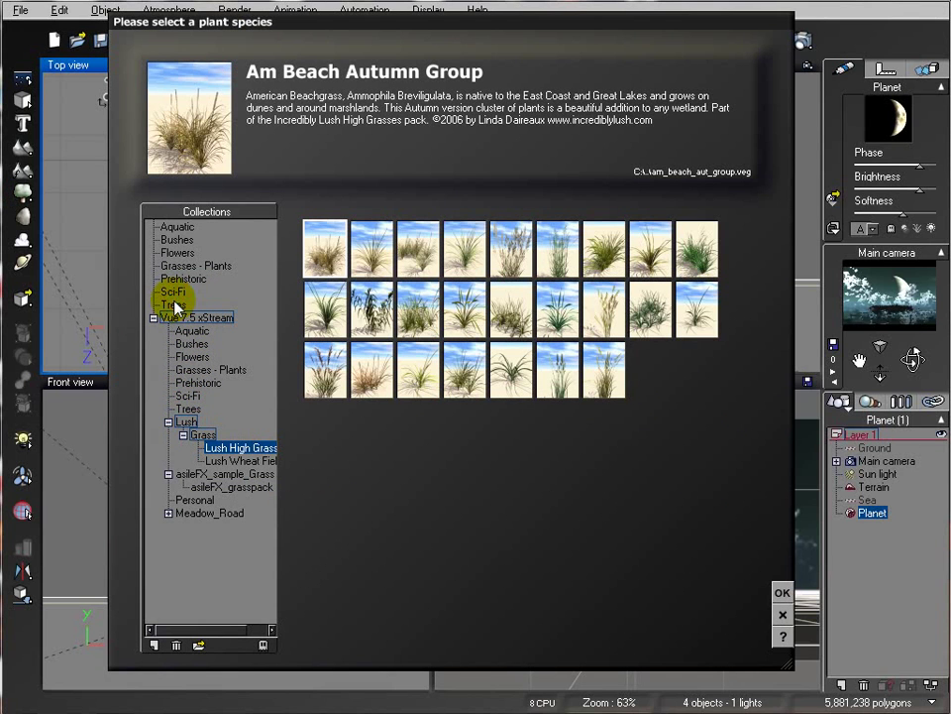
{"action": "left_click", "coordinate": [209, 304]}
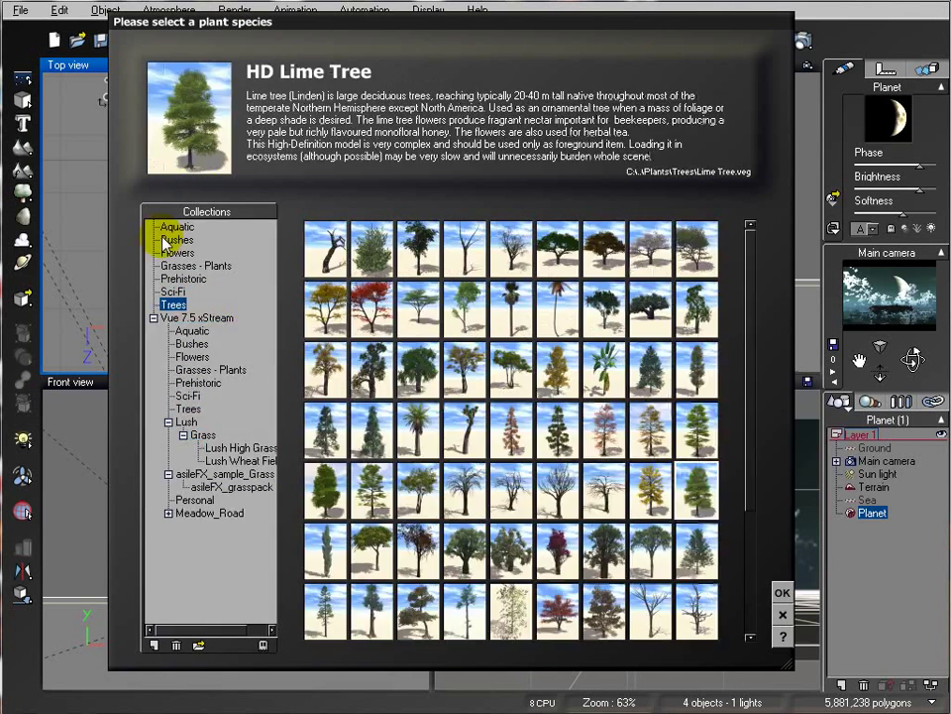
{"action": "scroll", "coordinate": [723, 466], "scroll_direction": "down", "scroll_amount": 3}
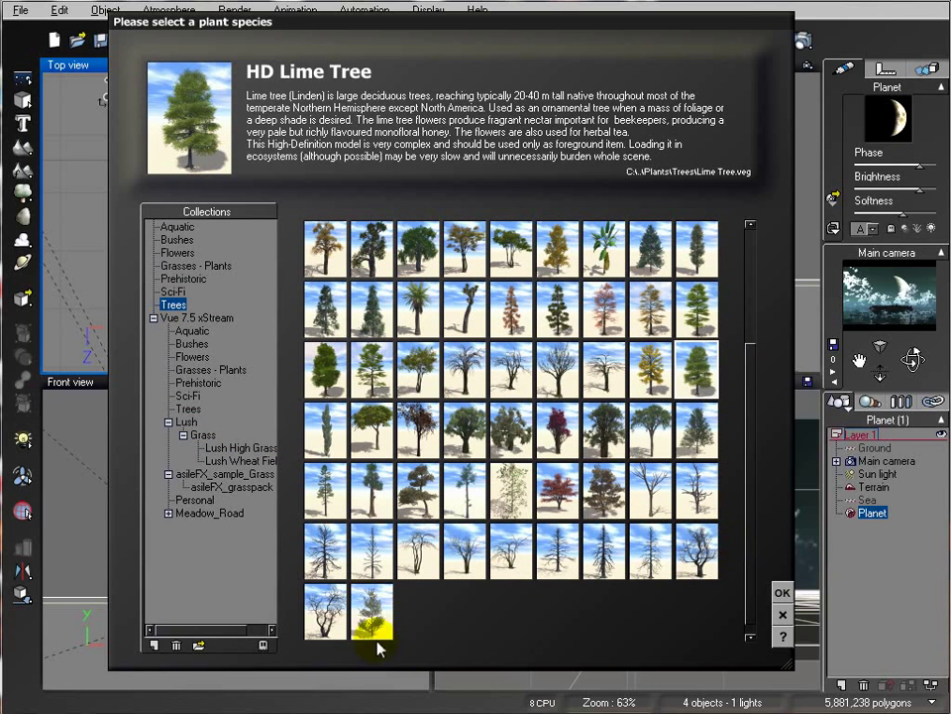
{"action": "left_click", "coordinate": [697, 563]}
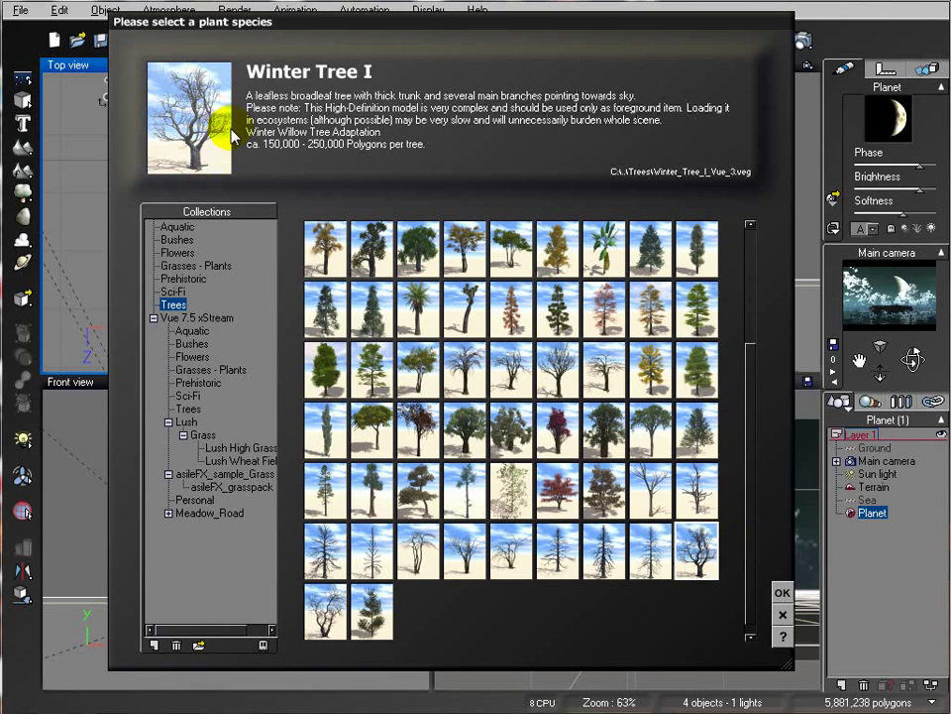
{"action": "left_click", "coordinate": [332, 622]}
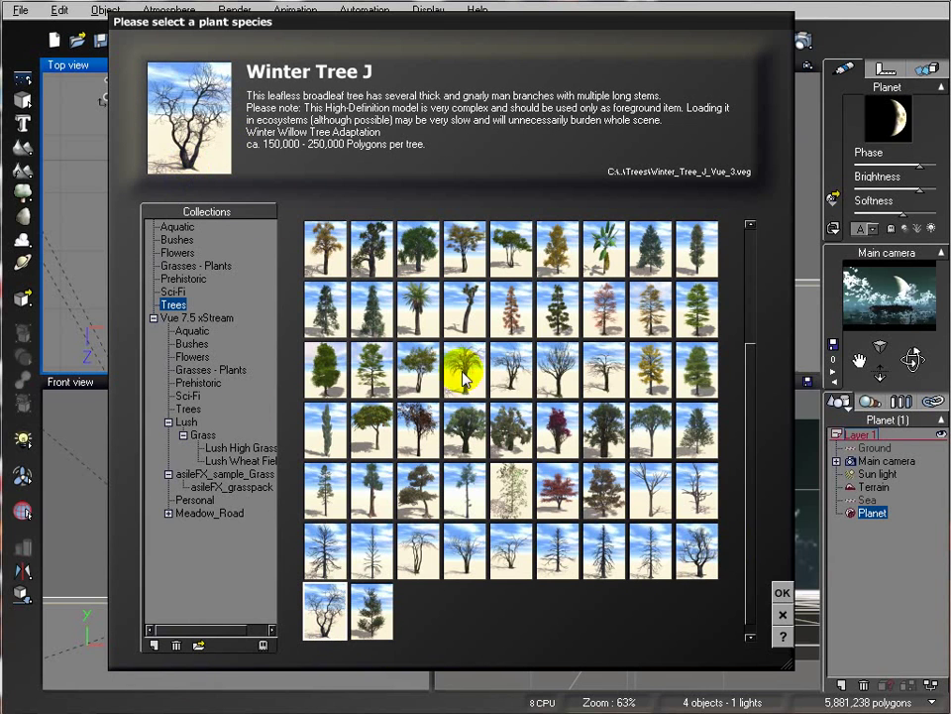
{"action": "double_click", "coordinate": [703, 566]}
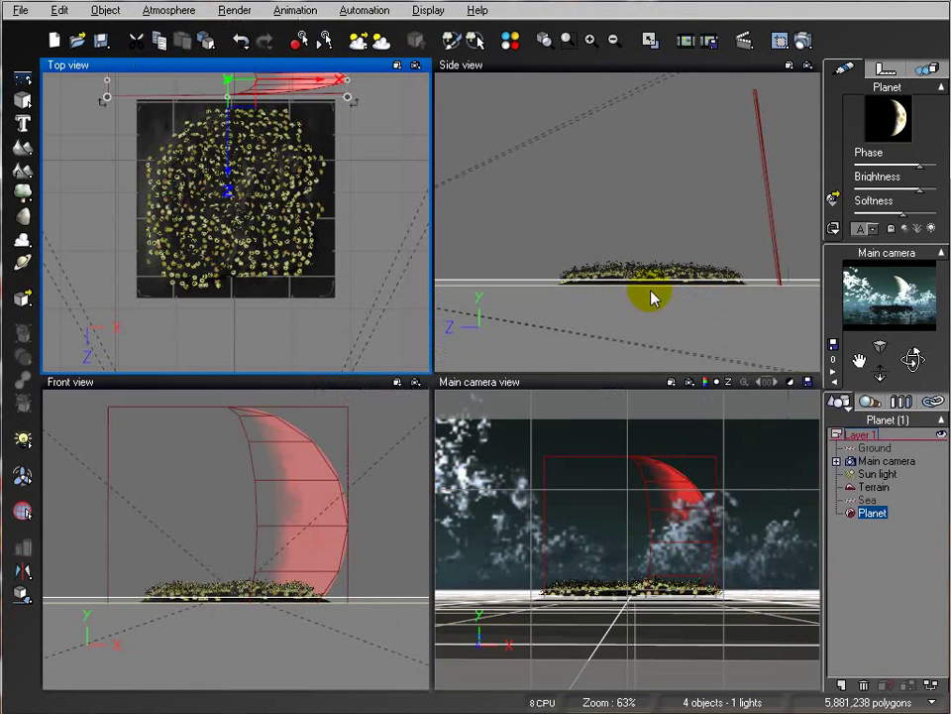
Step: Raise the tree onto the island's surface and enlarge it to about twice its size
{"action": "left_click", "coordinate": [660, 220]}
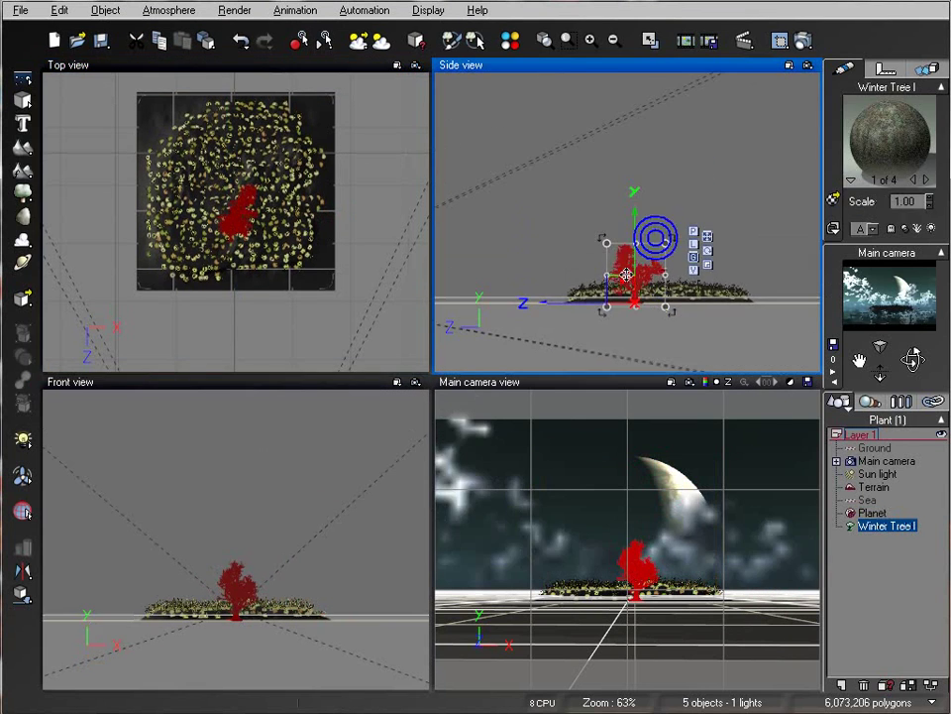
{"action": "left_click_drag", "start_coordinate": [627, 242], "coordinate": [642, 271]}
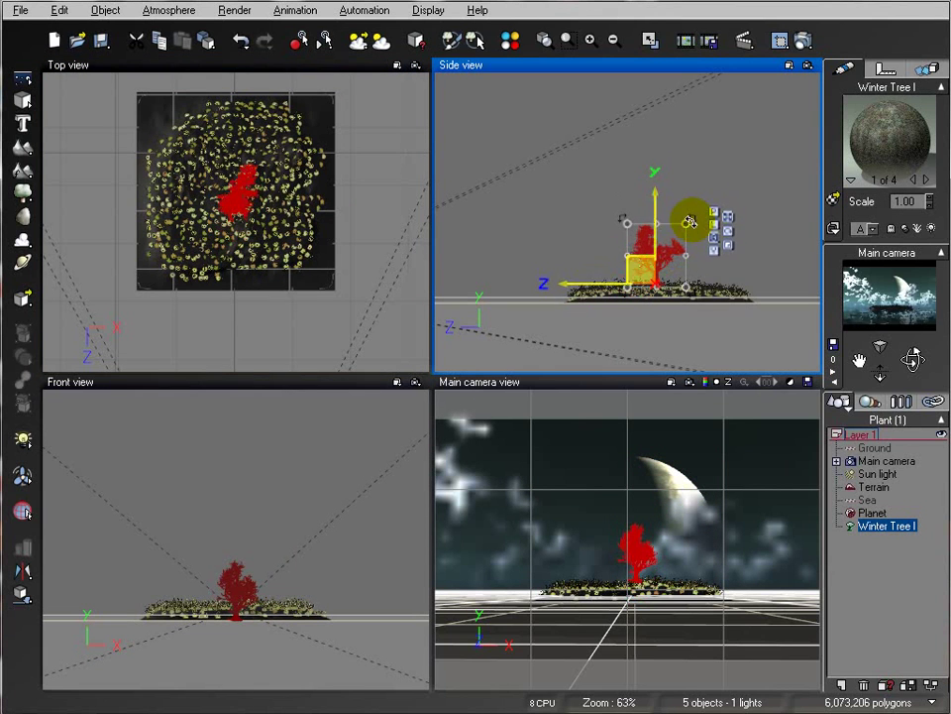
{"action": "mouse_move", "coordinate": [727, 168]}
{"action": "left_mouse_down"}
{"action": "mouse_move", "coordinate": [731, 176]}
{"action": "mouse_move", "coordinate": [737, 160]}
{"action": "left_mouse_up"}
Step: Rotate the tree about its vertical axis and move it slightly toward the camera and away from the moon
{"action": "left_click_drag", "start_coordinate": [284, 254], "coordinate": [287, 266]}
{"action": "left_click_drag", "start_coordinate": [313, 194], "coordinate": [256, 147]}
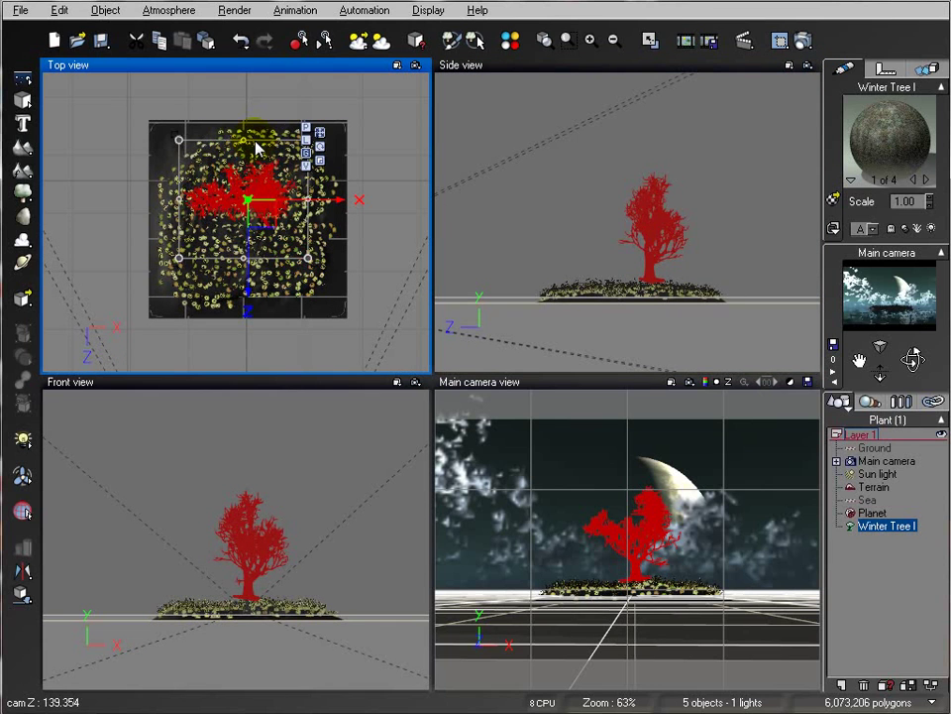
{"action": "left_click_drag", "start_coordinate": [251, 202], "coordinate": [238, 229]}
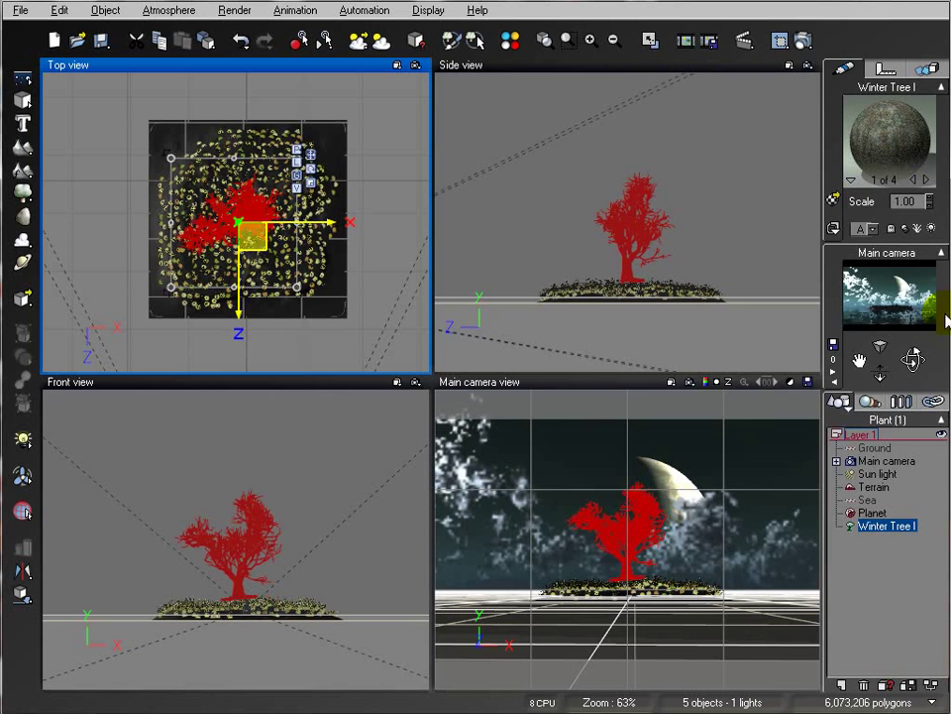
Step: Lower the tree so its trunk base sits in the island's grass and check it in a test render
{"action": "left_click", "coordinate": [665, 217]}
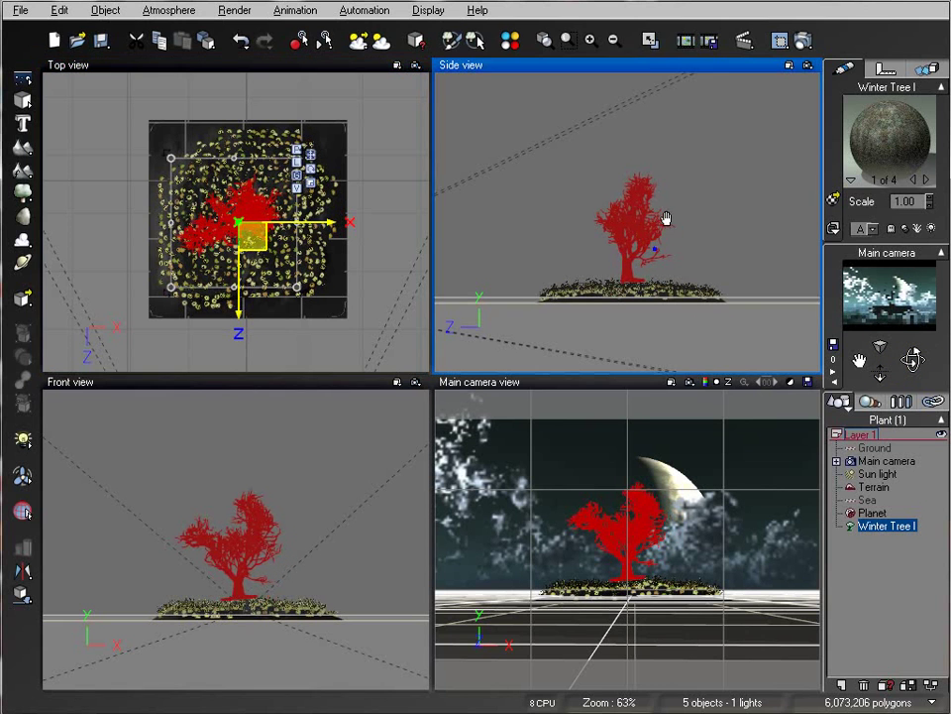
{"action": "scroll", "coordinate": [665, 212], "scroll_direction": "up", "scroll_amount": 3}
{"action": "scroll", "coordinate": [659, 190], "scroll_direction": "up", "scroll_amount": 2}
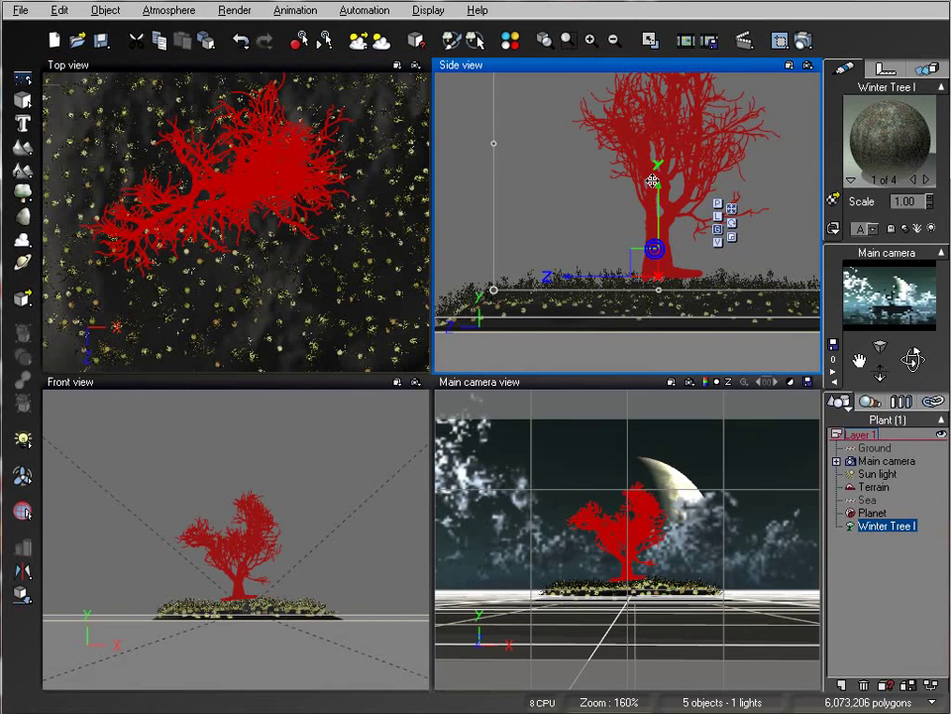
{"action": "left_click_drag", "start_coordinate": [659, 202], "coordinate": [664, 226]}
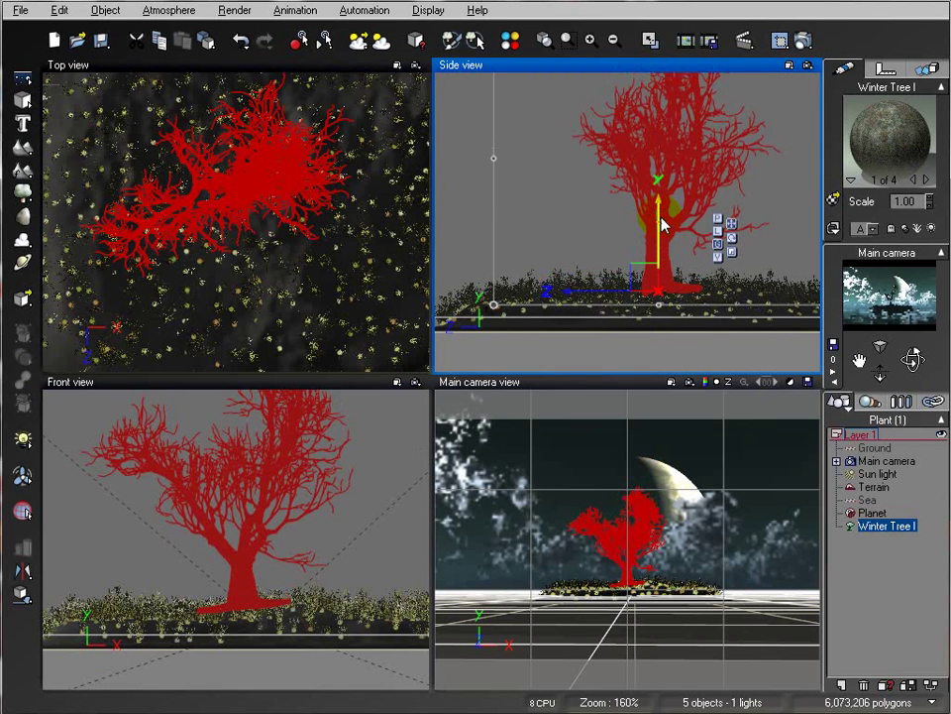
{"action": "left_click", "coordinate": [803, 40]}
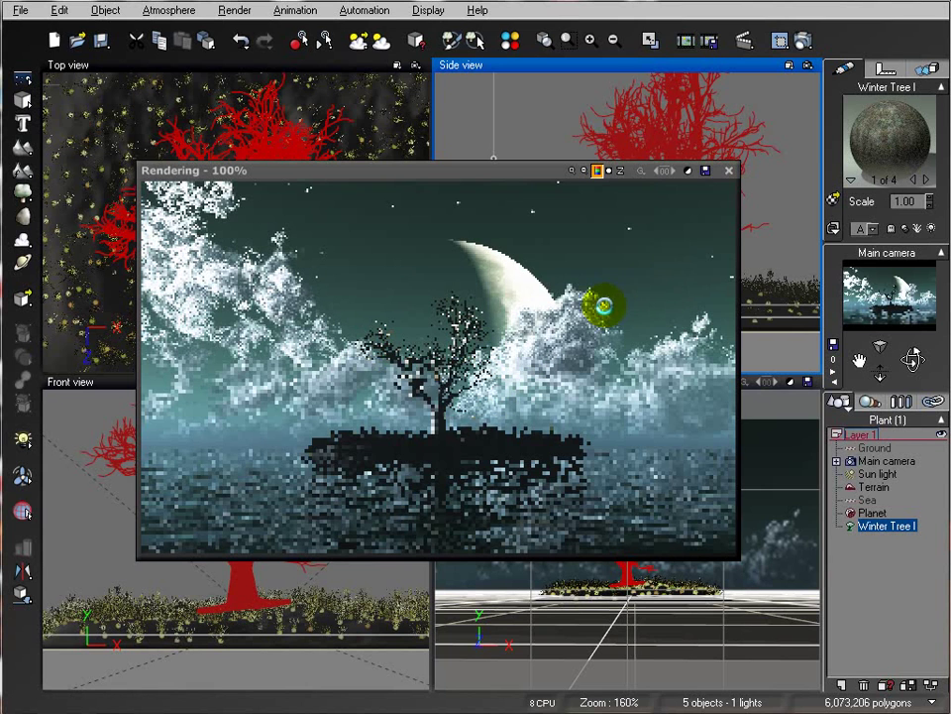
{"action": "key", "text": "Escape"}
{"action": "left_click", "coordinate": [726, 168]}
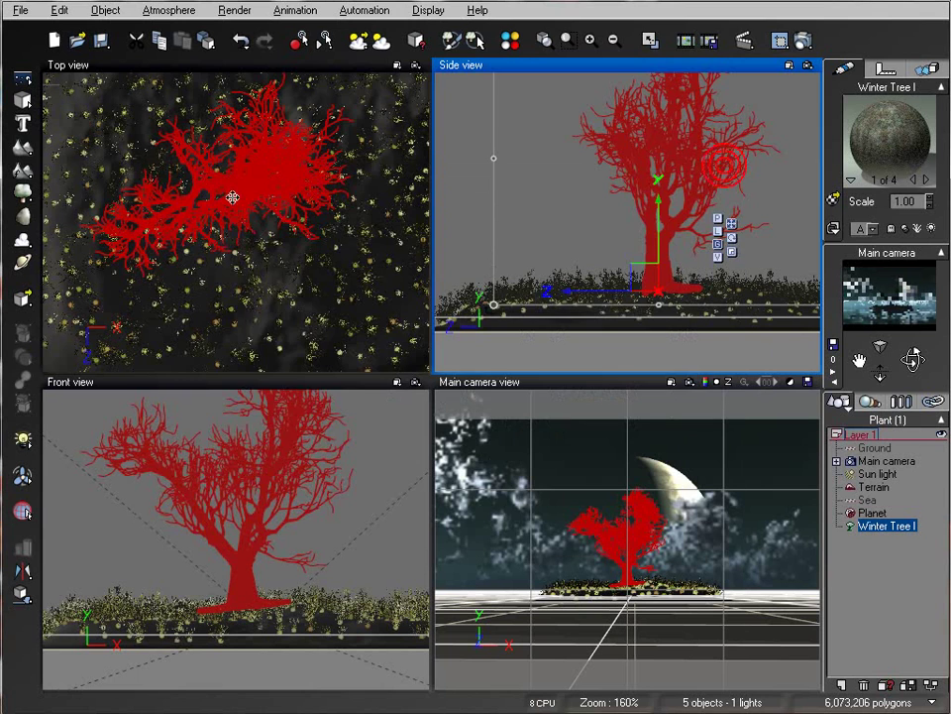
Step: Open the Winter Tree I for editing in the Plant Editor and save the scene
{"action": "left_click", "coordinate": [238, 207]}
{"action": "right_click", "coordinate": [238, 197]}
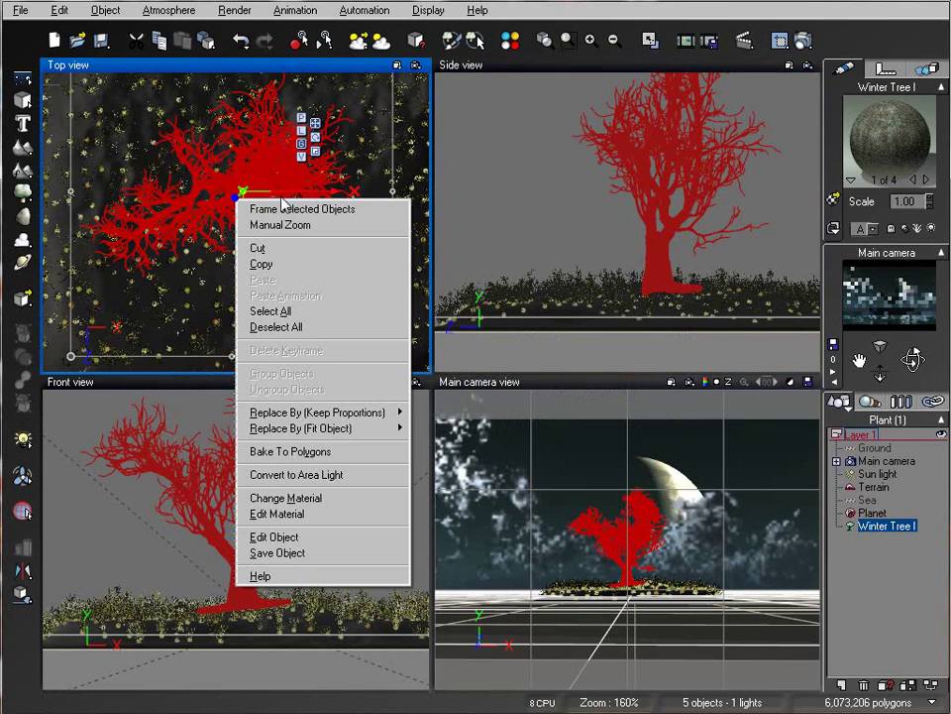
{"action": "left_click", "coordinate": [297, 538]}
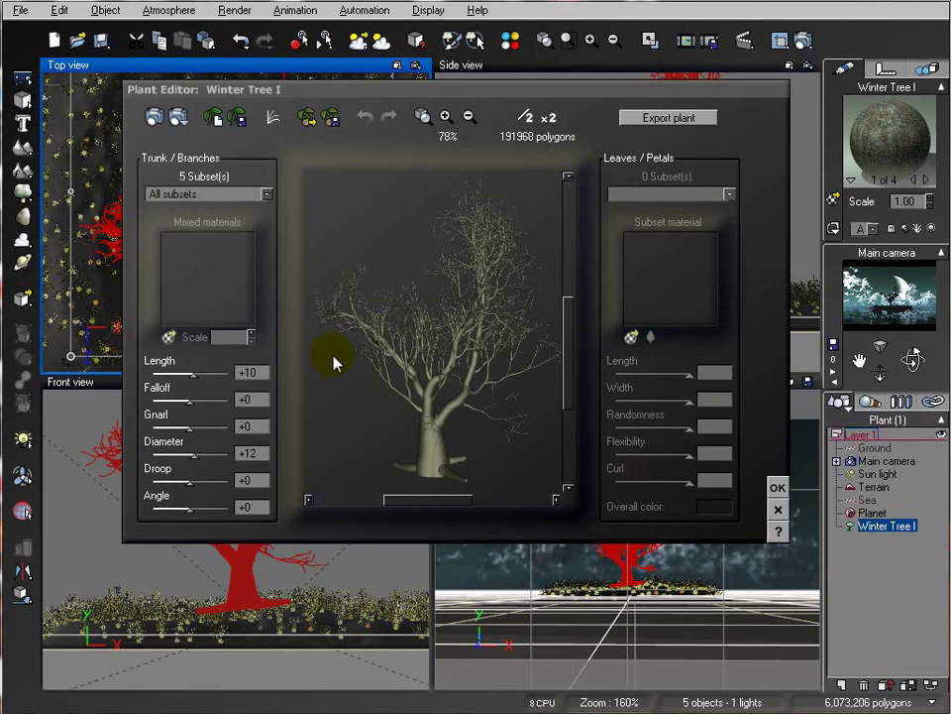
{"action": "left_click", "coordinate": [102, 45]}
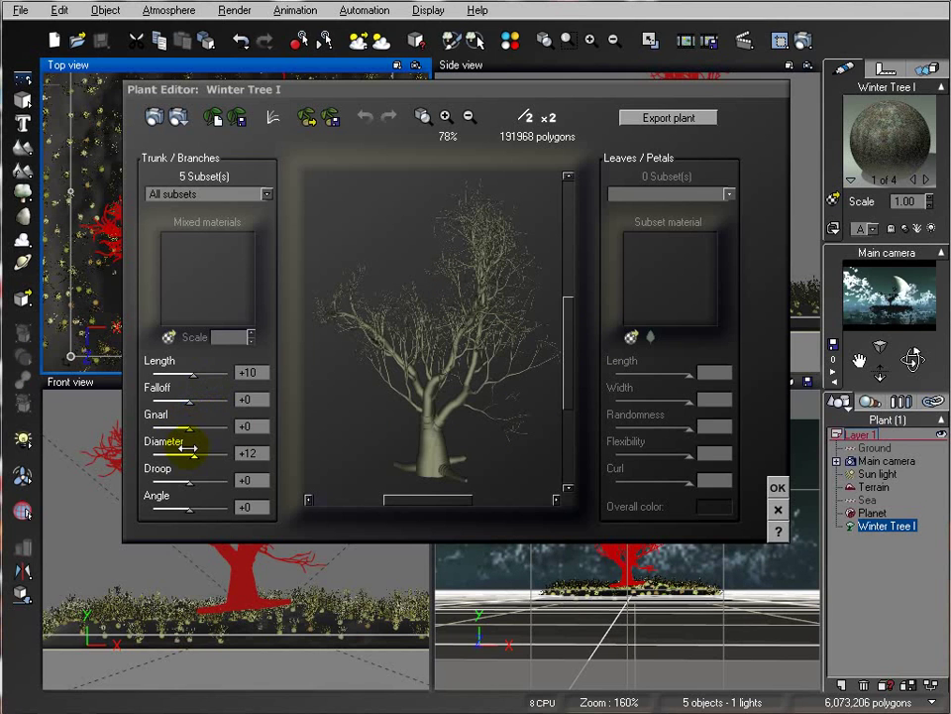
Step: Set the Gnarl of all the tree's branch subsets to +7 and the Droop to +12
{"action": "left_click_drag", "start_coordinate": [190, 420], "coordinate": [196, 423]}
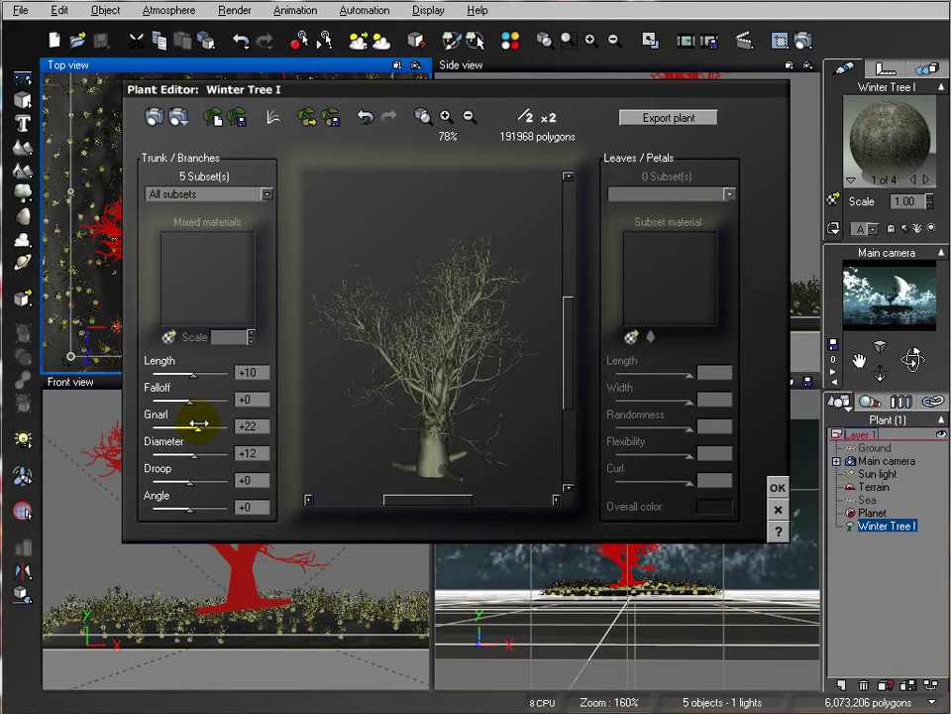
{"action": "left_click", "coordinate": [195, 424]}
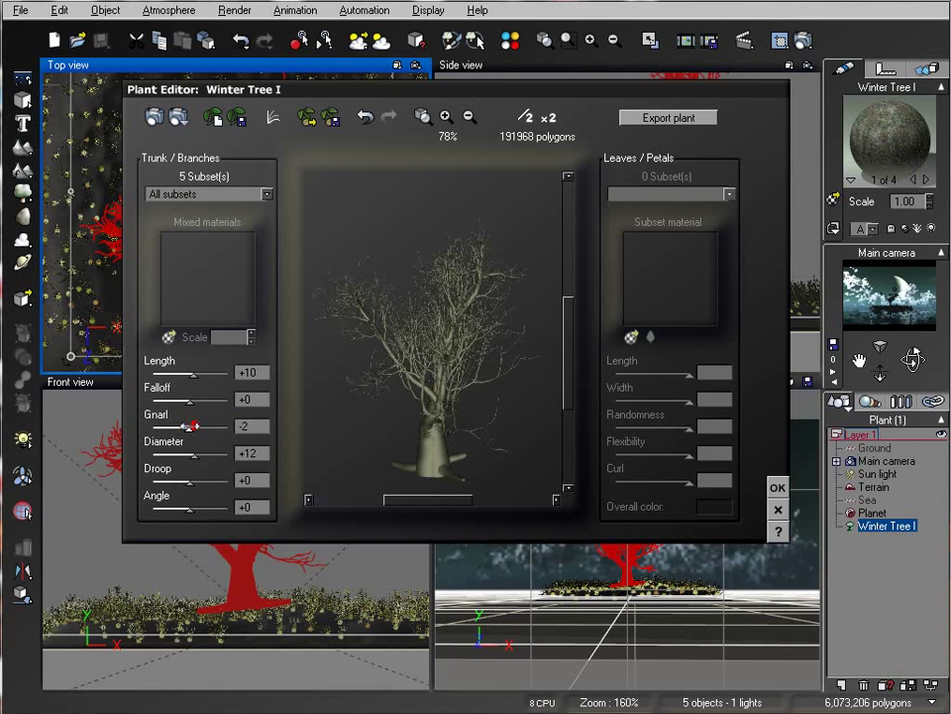
{"action": "left_click_drag", "start_coordinate": [190, 428], "coordinate": [194, 430]}
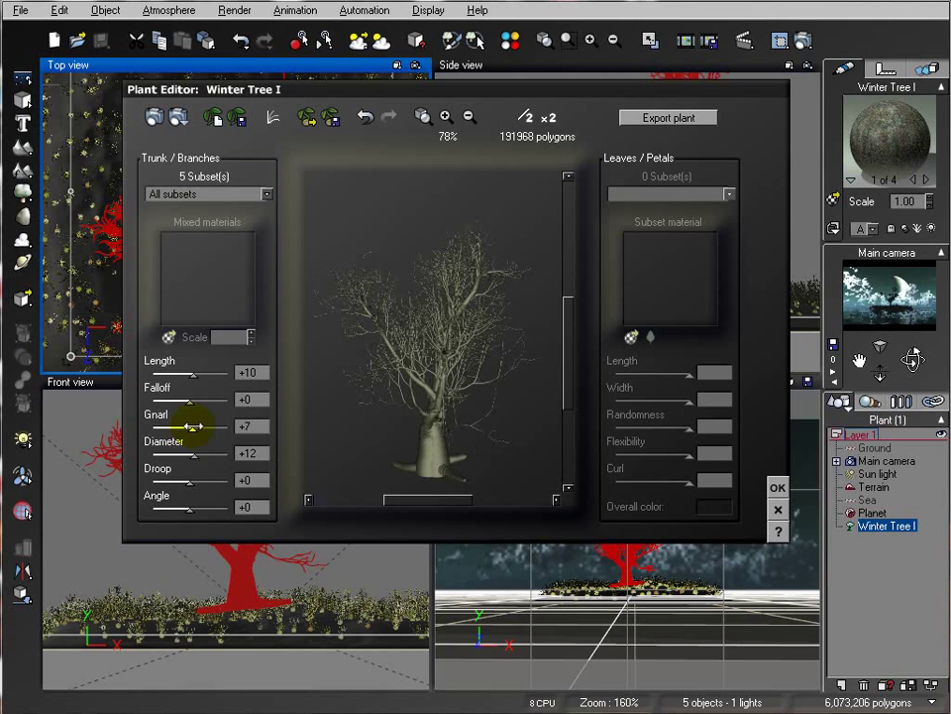
{"action": "left_click_drag", "start_coordinate": [194, 482], "coordinate": [201, 482]}
{"action": "left_click", "coordinate": [234, 432]}
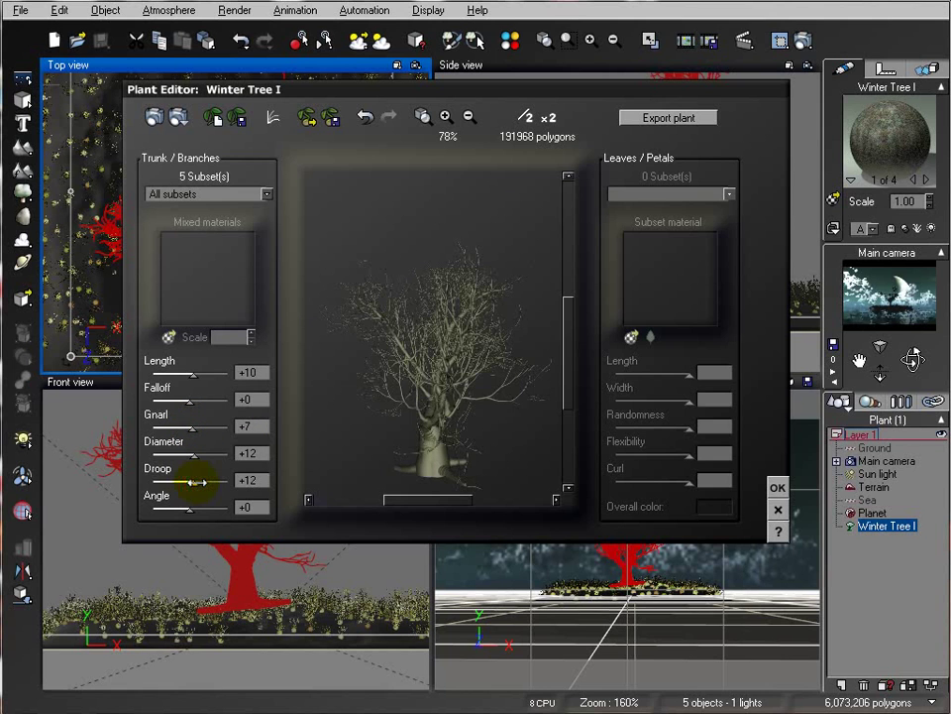
Step: Set the branches' Falloff to +12 and Length to +30, and inspect the tree preview from another angle
{"action": "left_click", "coordinate": [199, 399]}
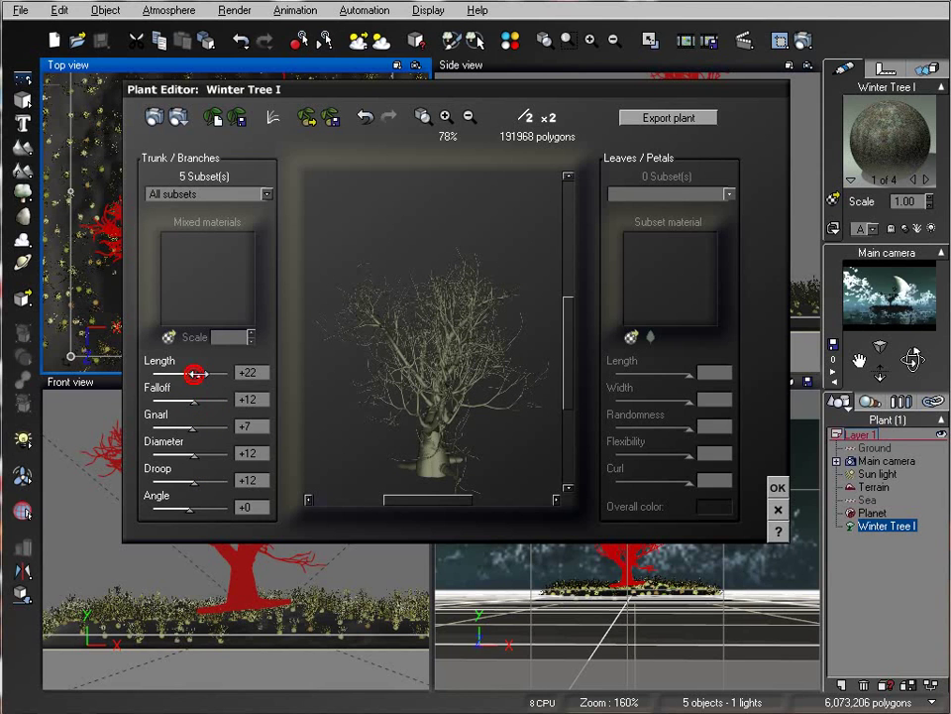
{"action": "left_click_drag", "start_coordinate": [195, 374], "coordinate": [199, 374]}
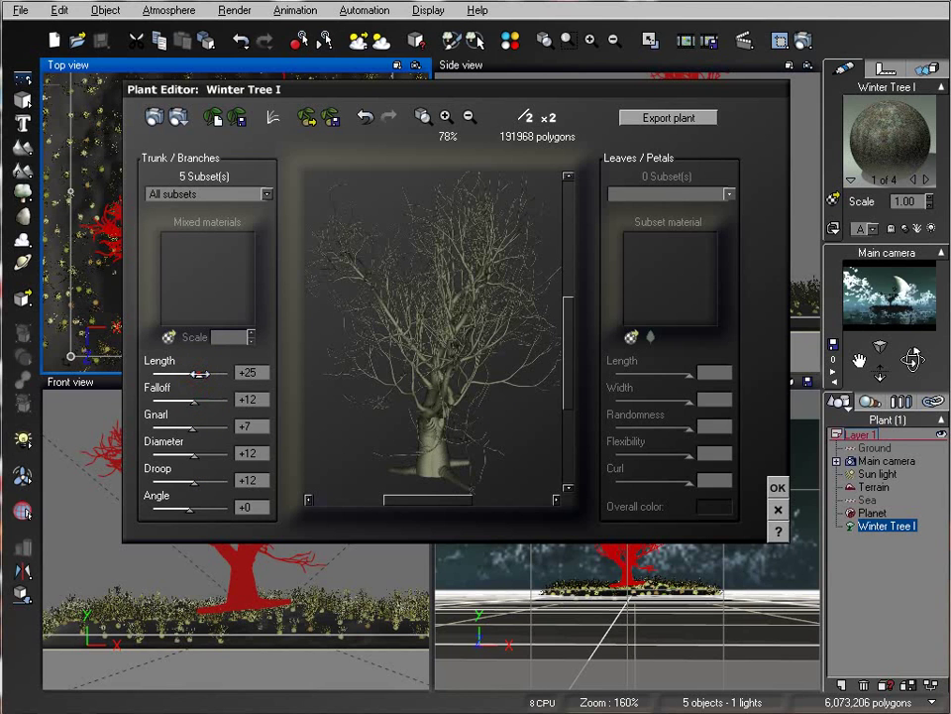
{"action": "mouse_move", "coordinate": [374, 399]}
{"action": "right_mouse_down"}
{"action": "mouse_move", "coordinate": [484, 404]}
{"action": "mouse_move", "coordinate": [435, 400]}
{"action": "right_mouse_up"}
{"action": "mouse_move", "coordinate": [434, 398]}
{"action": "left_mouse_down"}
{"action": "mouse_move", "coordinate": [450, 386]}
{"action": "mouse_move", "coordinate": [441, 397]}
{"action": "left_mouse_up"}
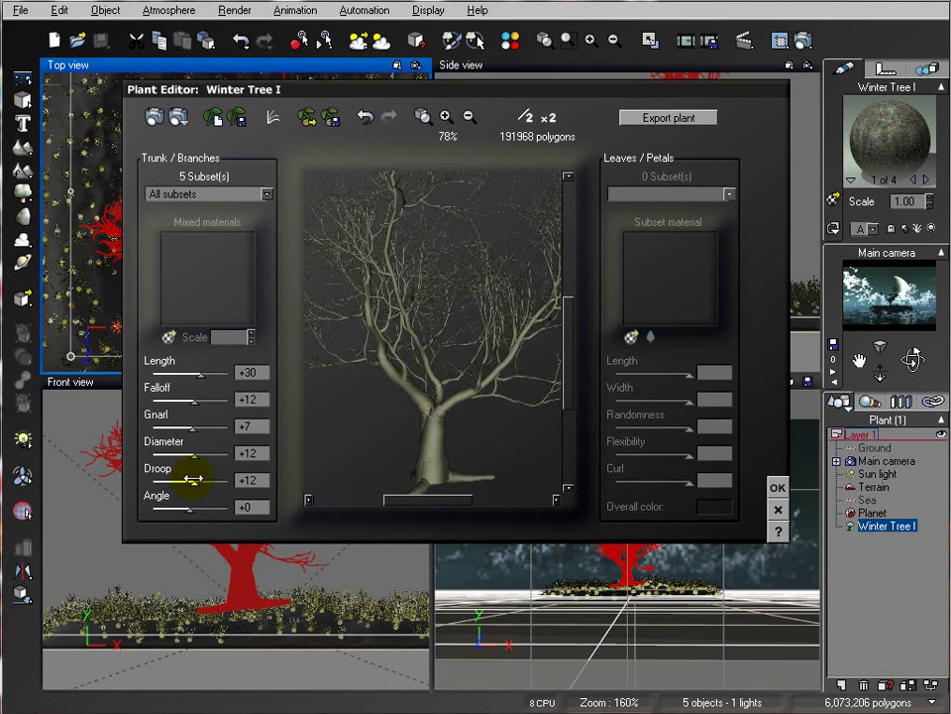
Step: Set the branches' Droop to +20 and apply the plant edits to the tree
{"action": "left_click_drag", "start_coordinate": [197, 478], "coordinate": [198, 482]}
{"action": "left_click", "coordinate": [778, 488]}
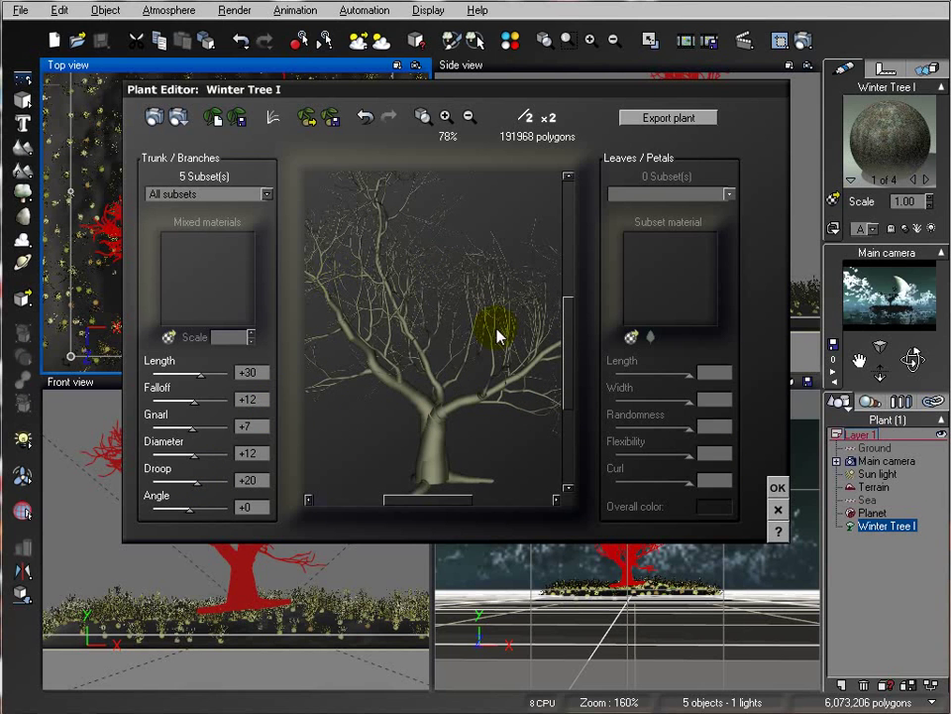
{"action": "left_click", "coordinate": [778, 488]}
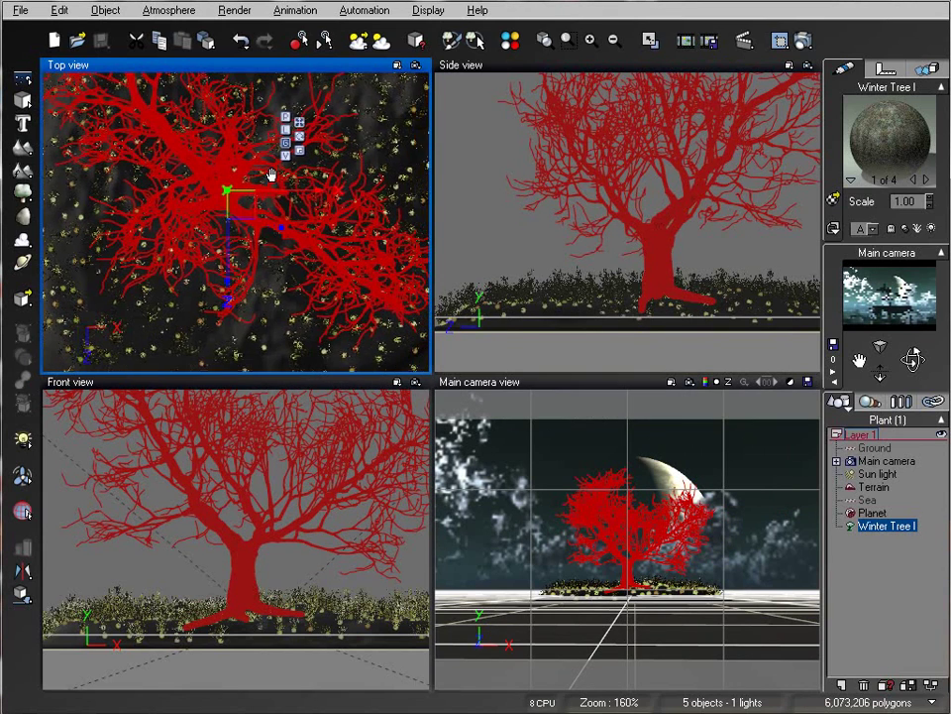
Step: Rotate the Winter Tree about its vertical axis in the top view so its branches face the camera differently
{"action": "scroll", "coordinate": [271, 188], "scroll_direction": "down", "scroll_amount": 3}
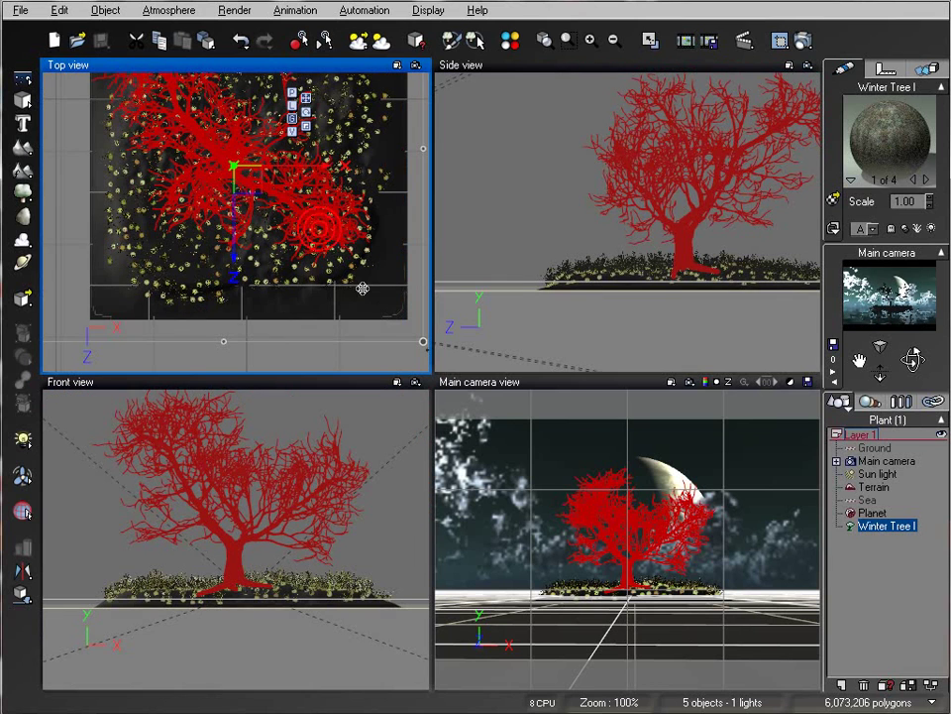
{"action": "scroll", "coordinate": [288, 243], "scroll_direction": "down", "scroll_amount": 5}
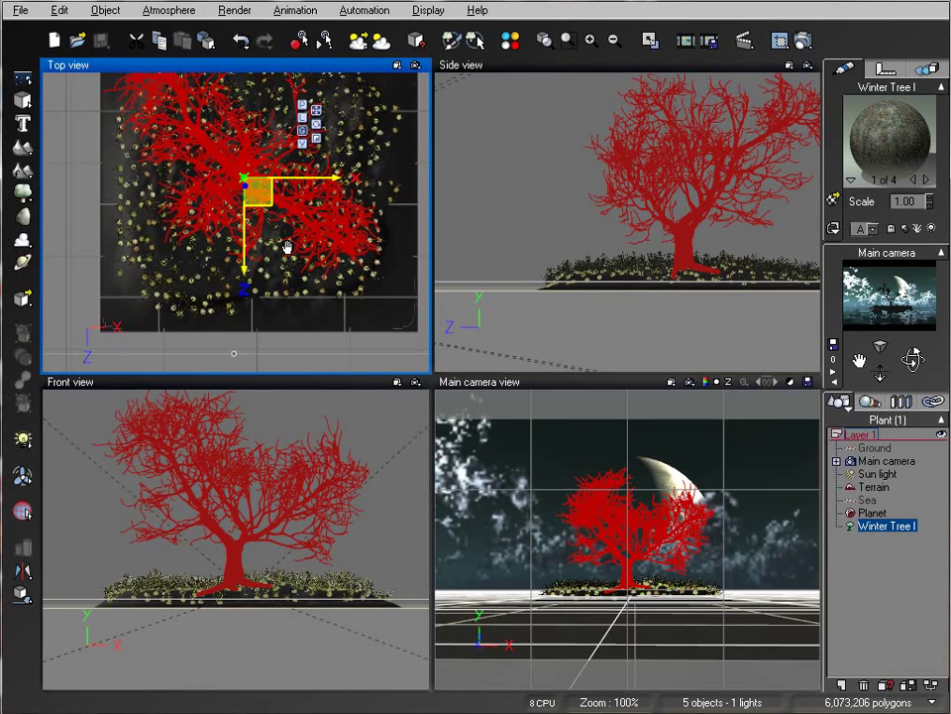
{"action": "scroll", "coordinate": [287, 243], "scroll_direction": "down", "scroll_amount": 2}
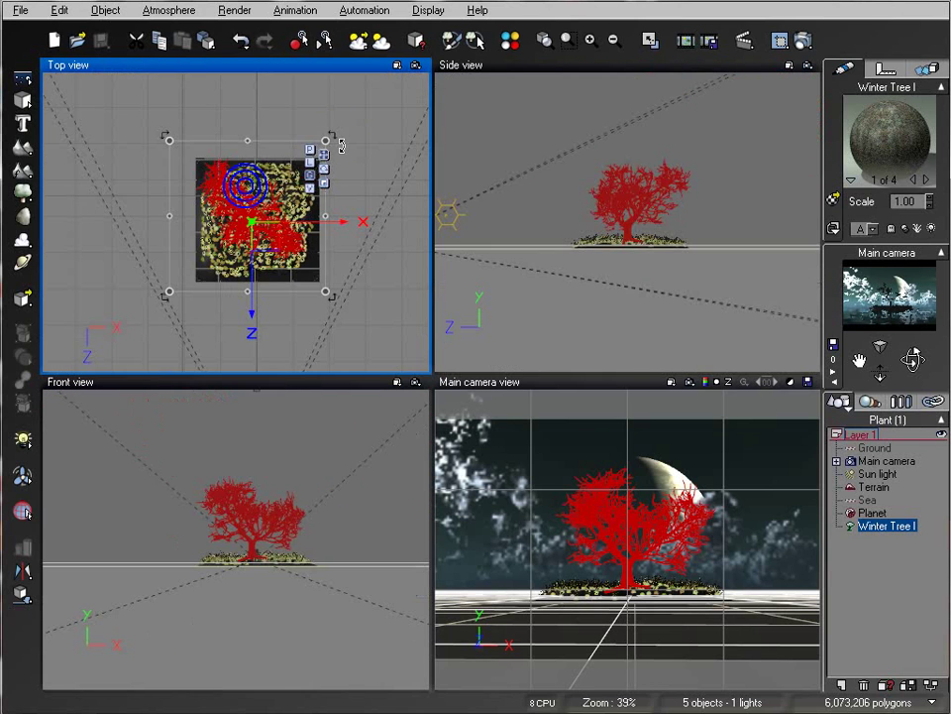
{"action": "left_click_drag", "start_coordinate": [349, 164], "coordinate": [309, 294]}
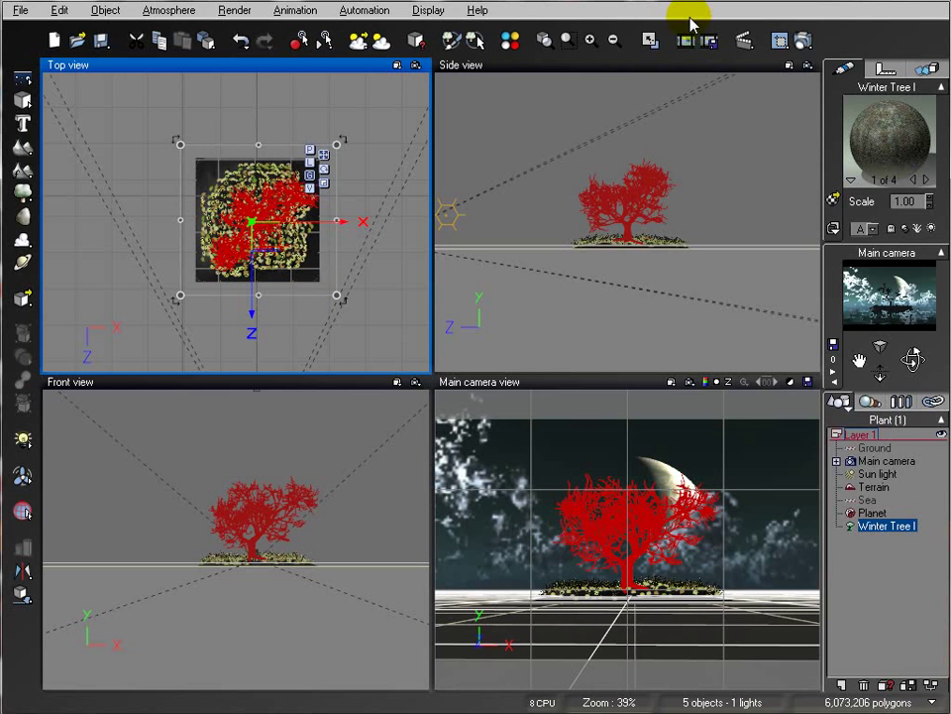
Step: Render the main camera view to check the rotated tree, stop the render and dismiss it
{"action": "left_click", "coordinate": [803, 40]}
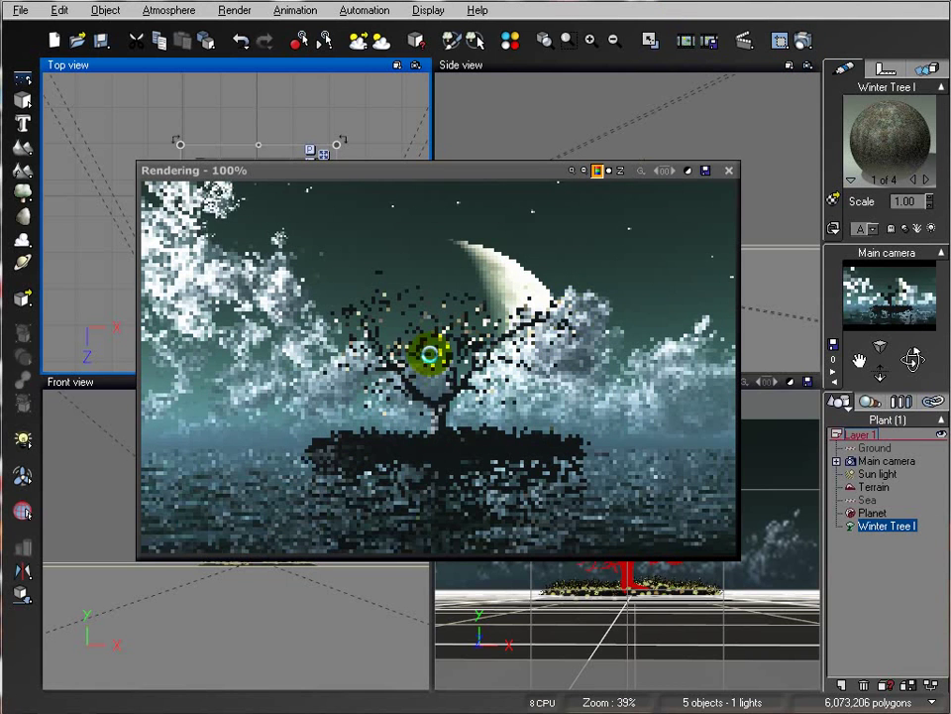
{"action": "left_click", "coordinate": [495, 328]}
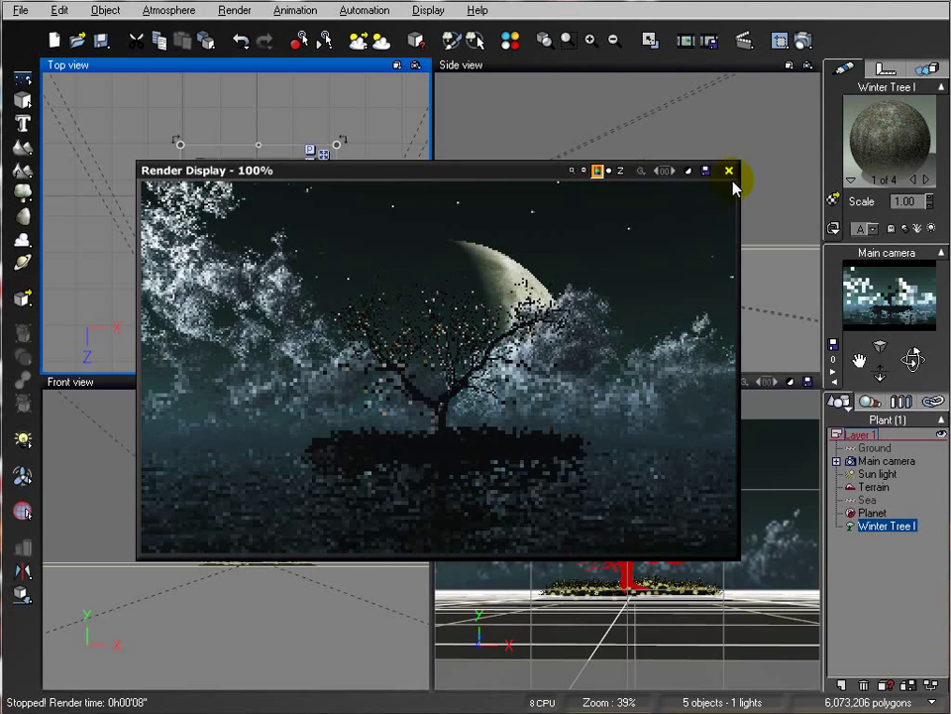
{"action": "left_click", "coordinate": [728, 170]}
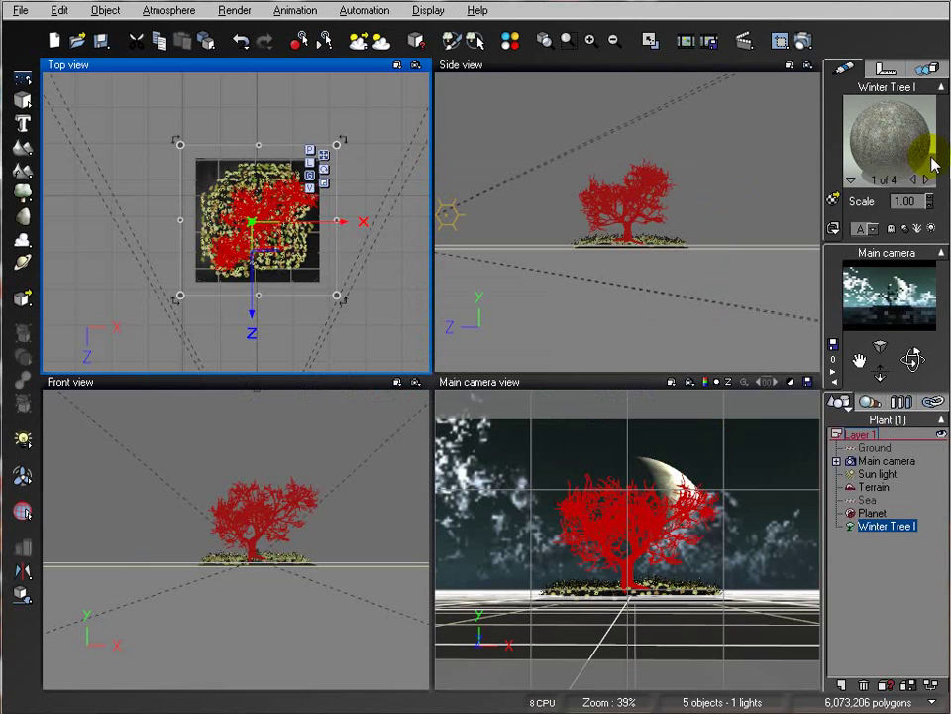
Step: Change the tree's Trunc & Moss material to a simple material, with a 70% black color blend and color mask enabled
{"action": "right_click", "coordinate": [873, 152]}
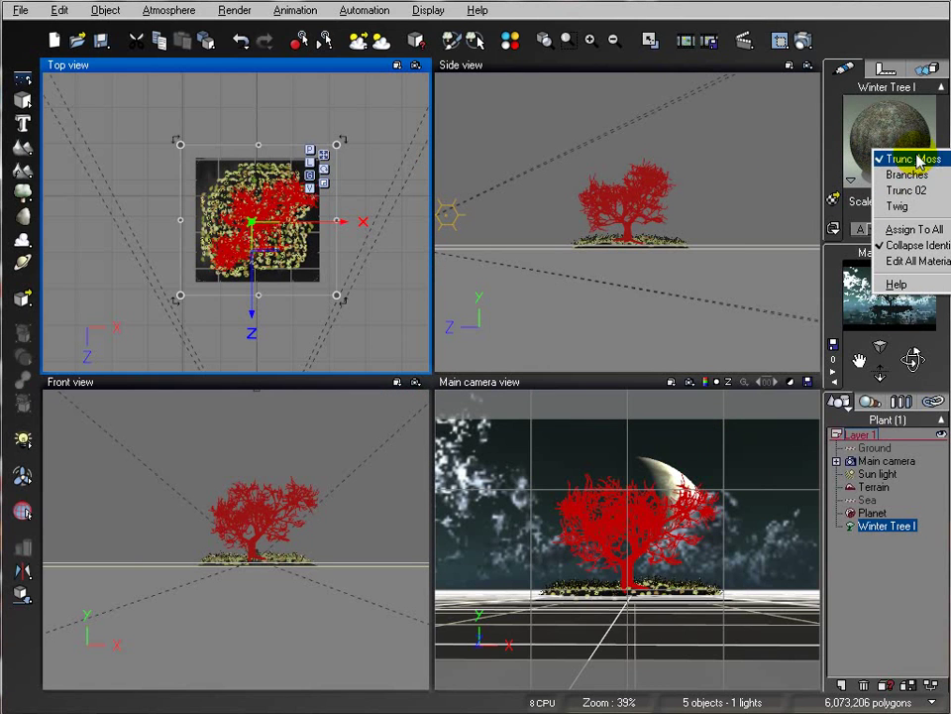
{"action": "left_click", "coordinate": [917, 159]}
{"action": "double_click", "coordinate": [888, 119]}
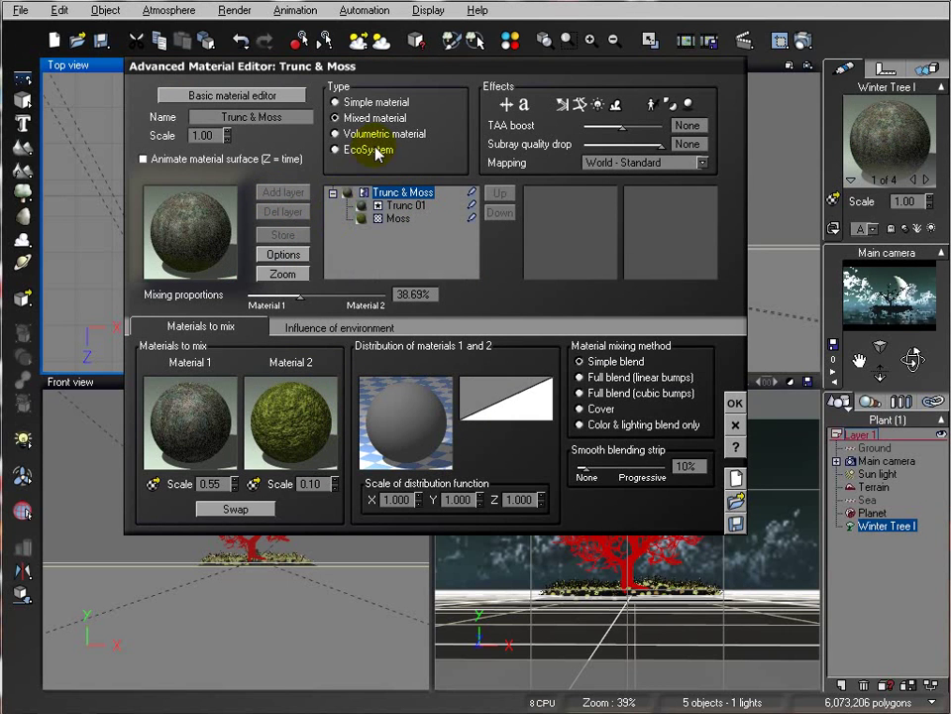
{"action": "left_click", "coordinate": [385, 101]}
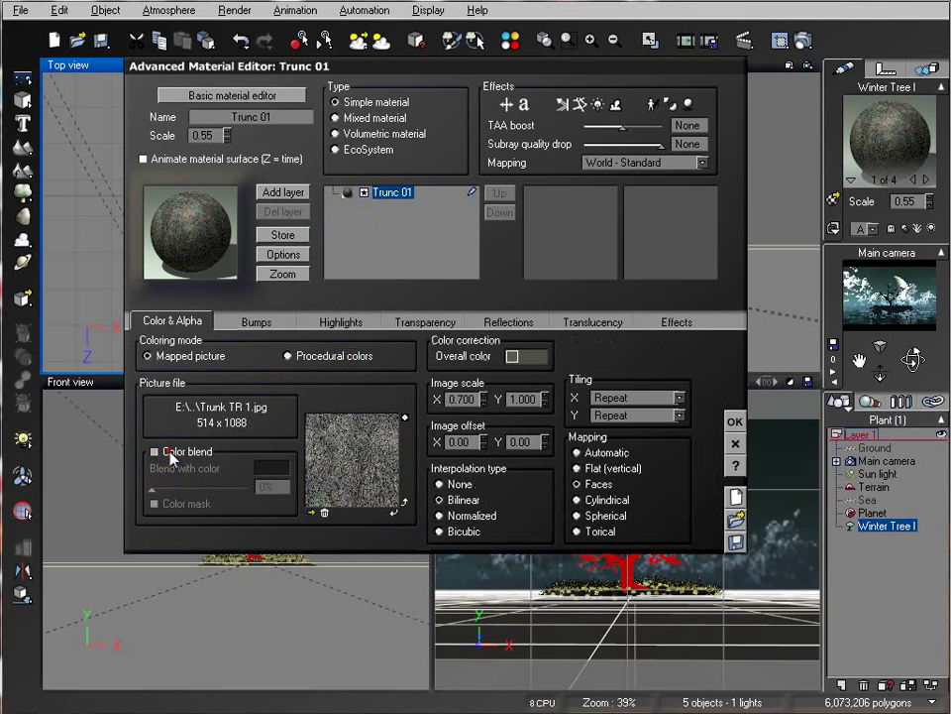
{"action": "left_click", "coordinate": [154, 451]}
{"action": "left_click_drag", "start_coordinate": [156, 489], "coordinate": [218, 488]}
{"action": "left_click", "coordinate": [156, 503]}
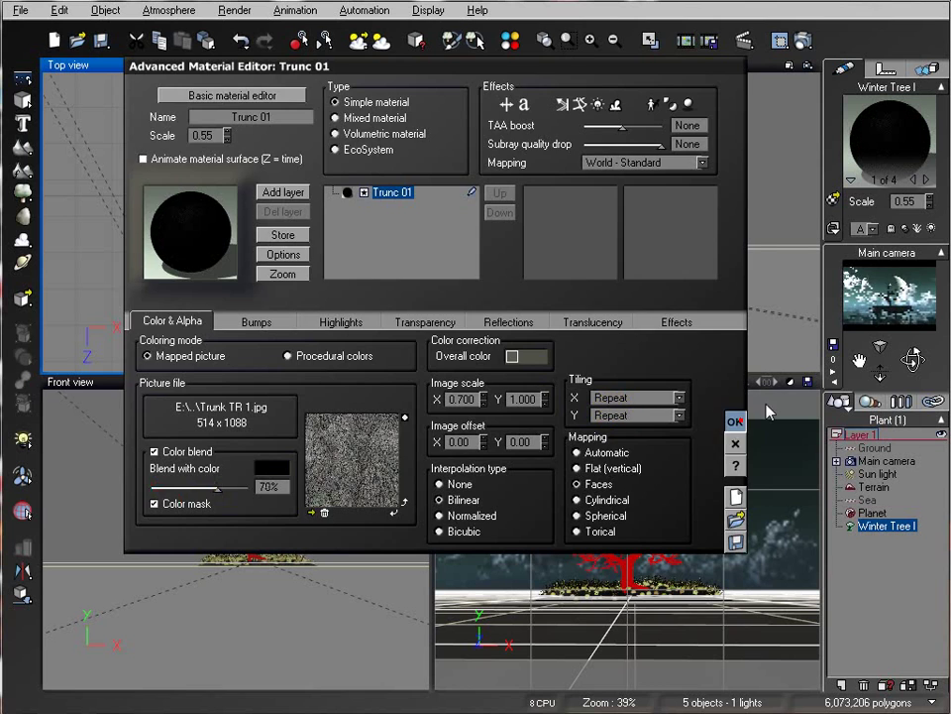
{"action": "left_click", "coordinate": [734, 422]}
Step: Copy the tree's blackened Trunc 01 material onto its Branches material
{"action": "right_click", "coordinate": [885, 121]}
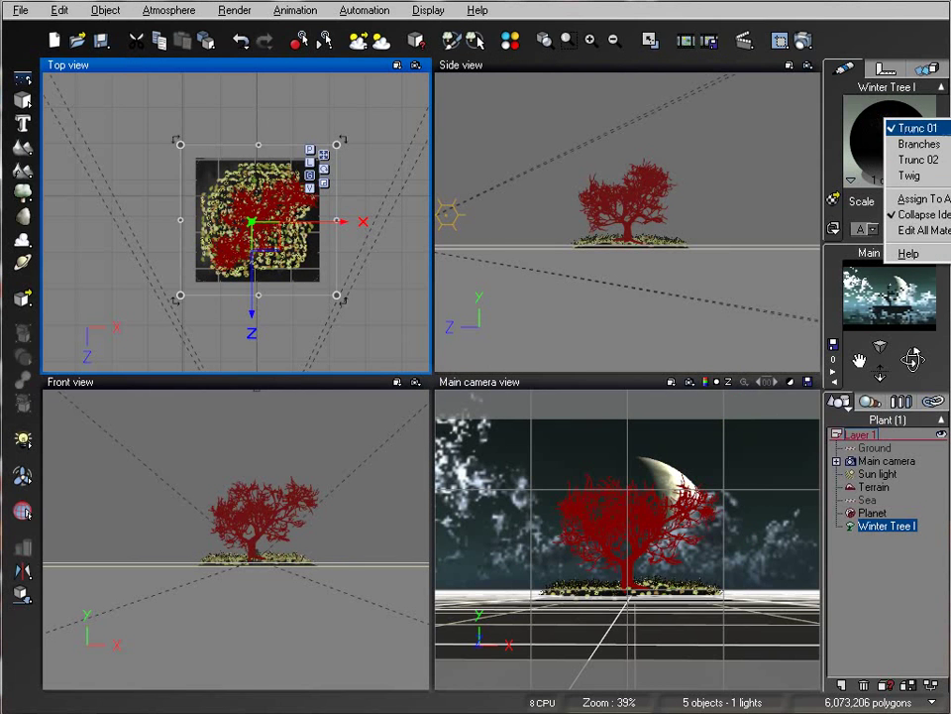
{"action": "left_click", "coordinate": [889, 129]}
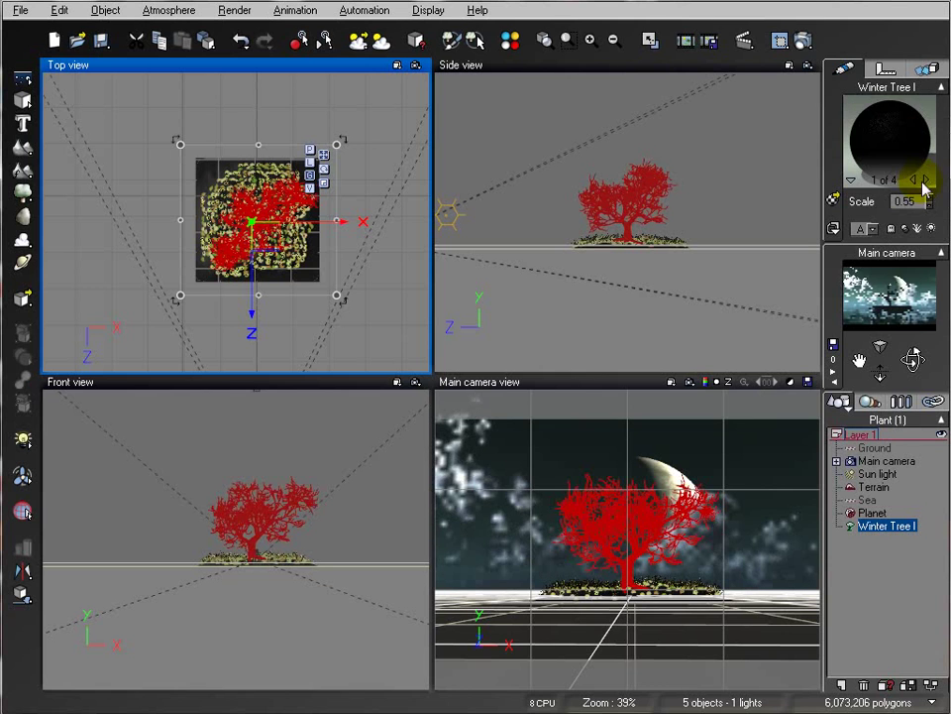
{"action": "left_click", "coordinate": [927, 181]}
{"action": "right_click", "coordinate": [889, 135]}
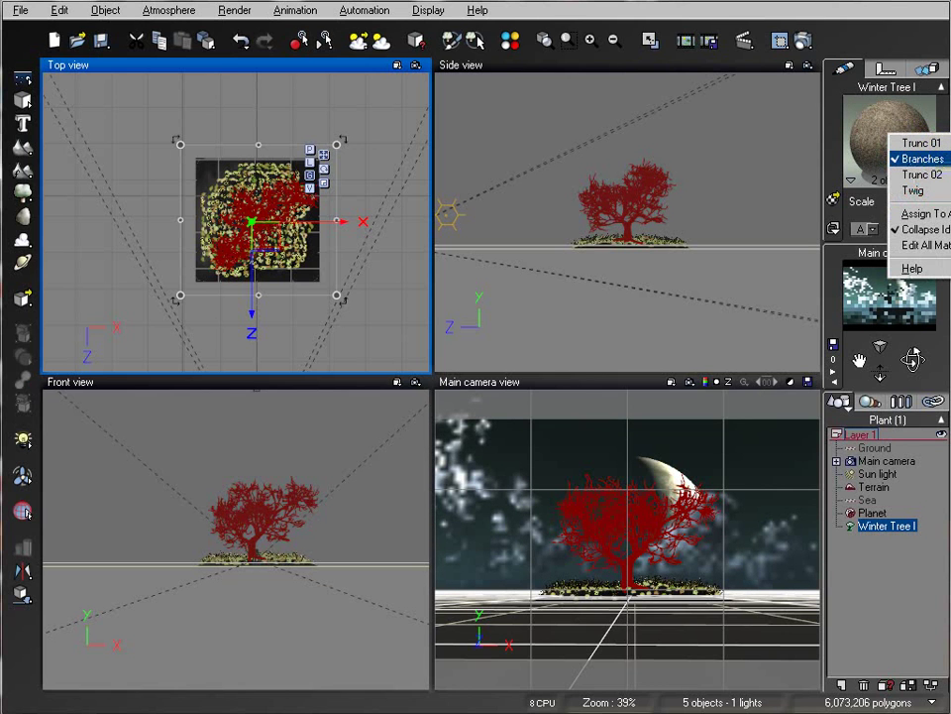
{"action": "left_click", "coordinate": [922, 158]}
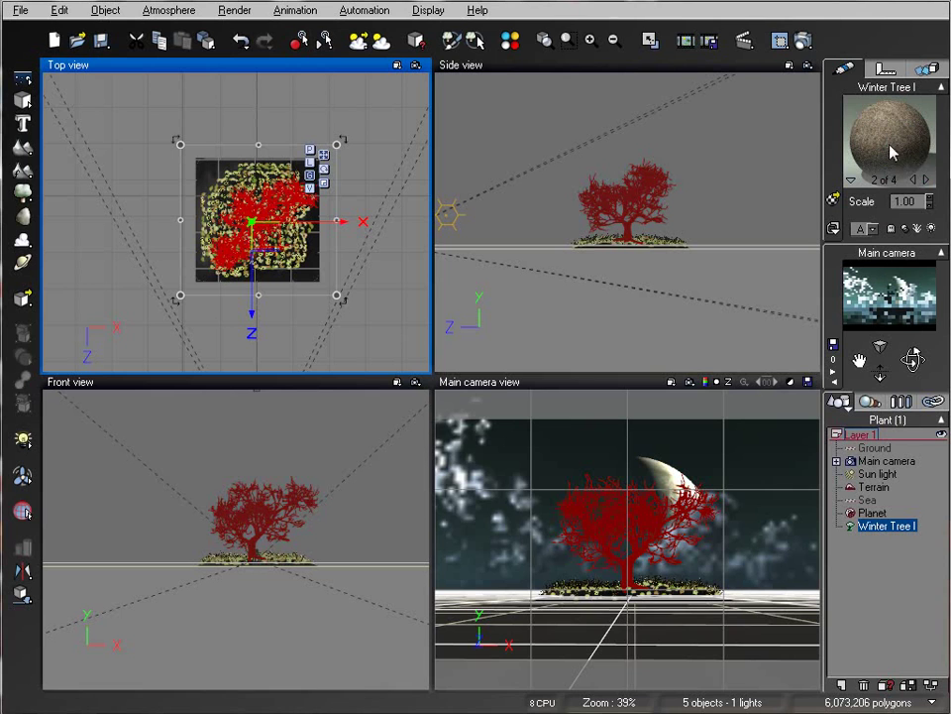
{"action": "left_click", "coordinate": [926, 180]}
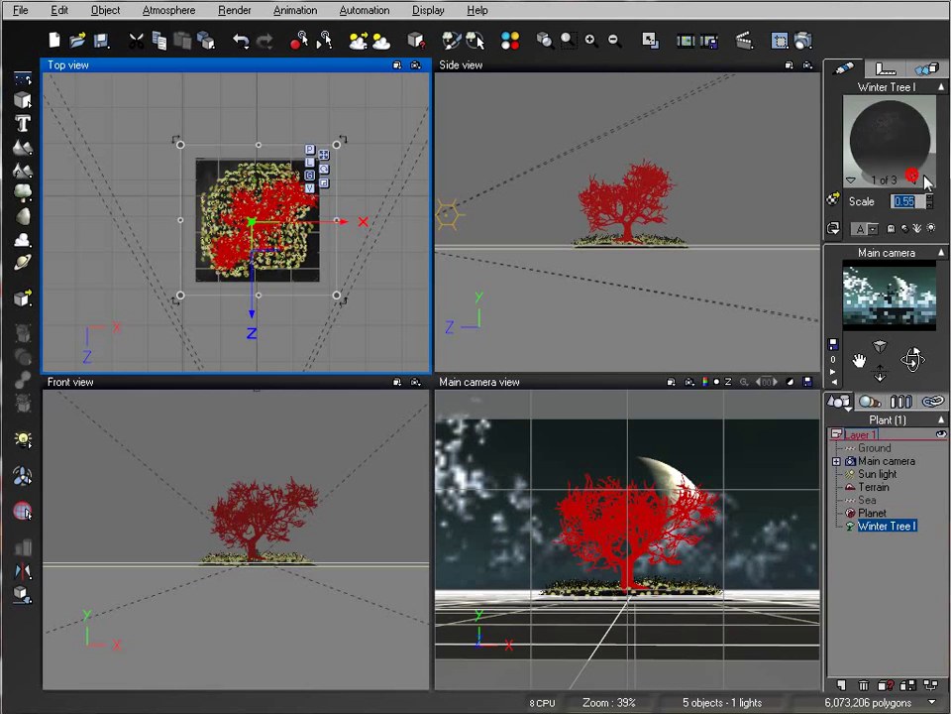
Step: Replace the tree's Trunc 02 material with the blackened Trunc 01 material
{"action": "right_click", "coordinate": [889, 135]}
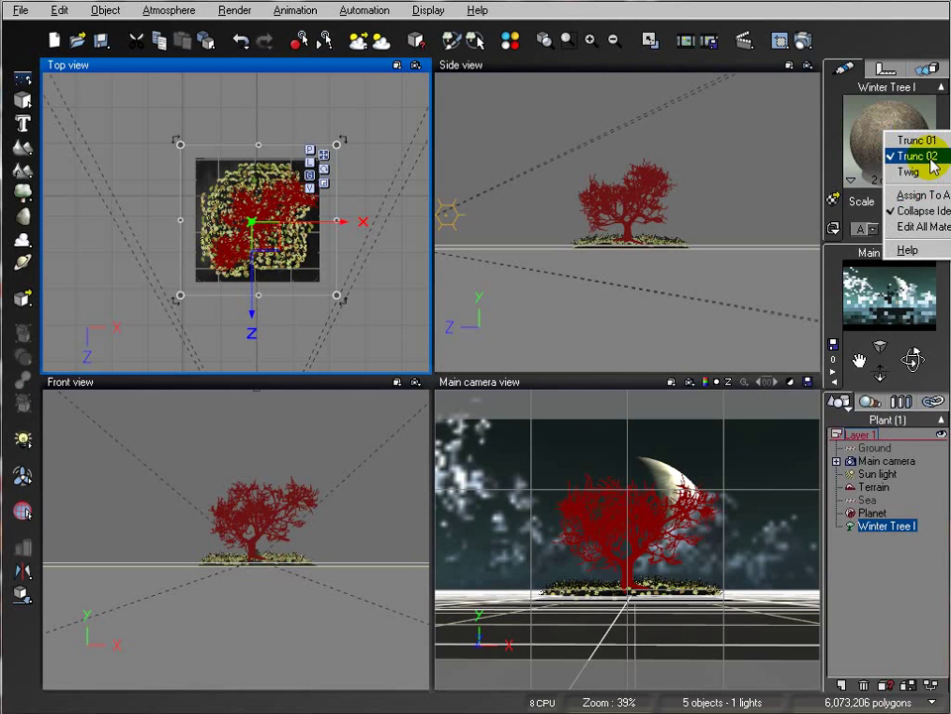
{"action": "left_click", "coordinate": [916, 156]}
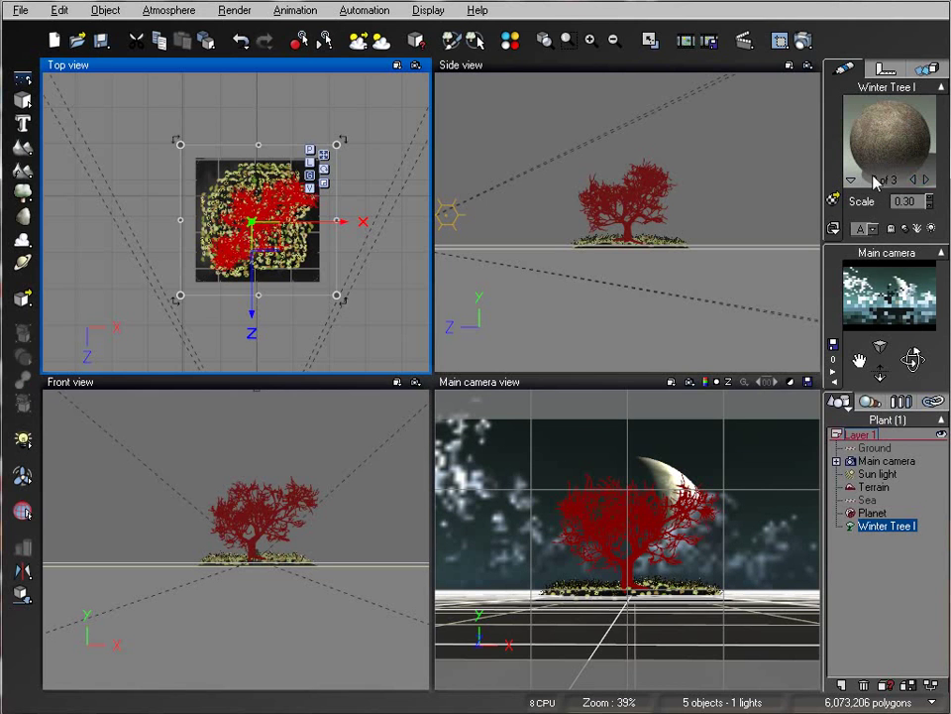
{"action": "left_click", "coordinate": [926, 179]}
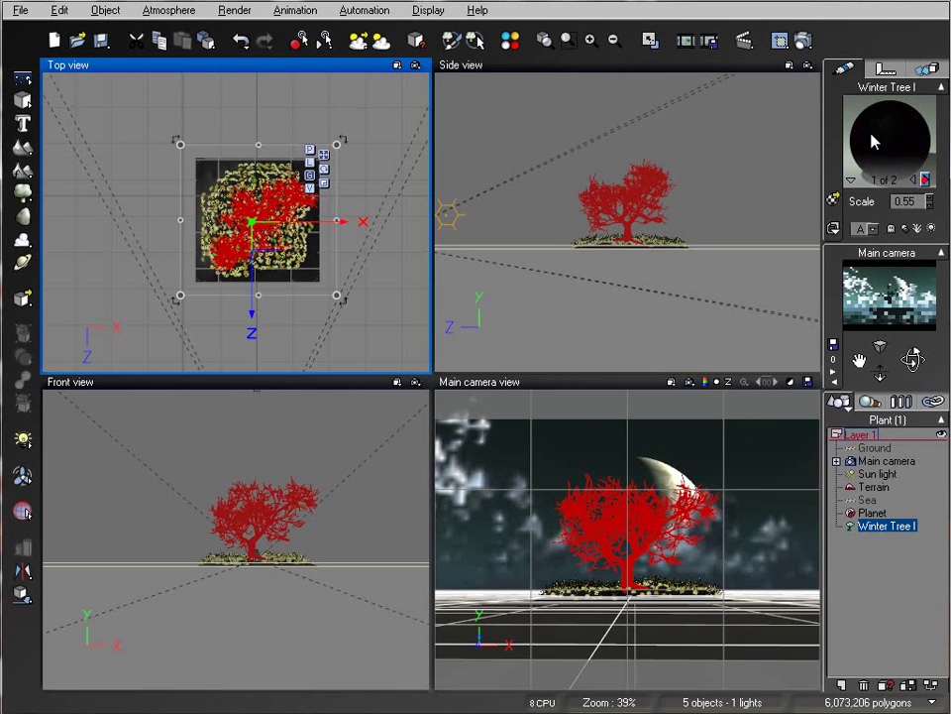
Step: Replace the tree's Twig material with the blackened Trunc 01 material
{"action": "left_click", "coordinate": [925, 181]}
{"action": "left_click", "coordinate": [926, 180]}
{"action": "left_click", "coordinate": [916, 183]}
{"action": "right_click", "coordinate": [894, 151]}
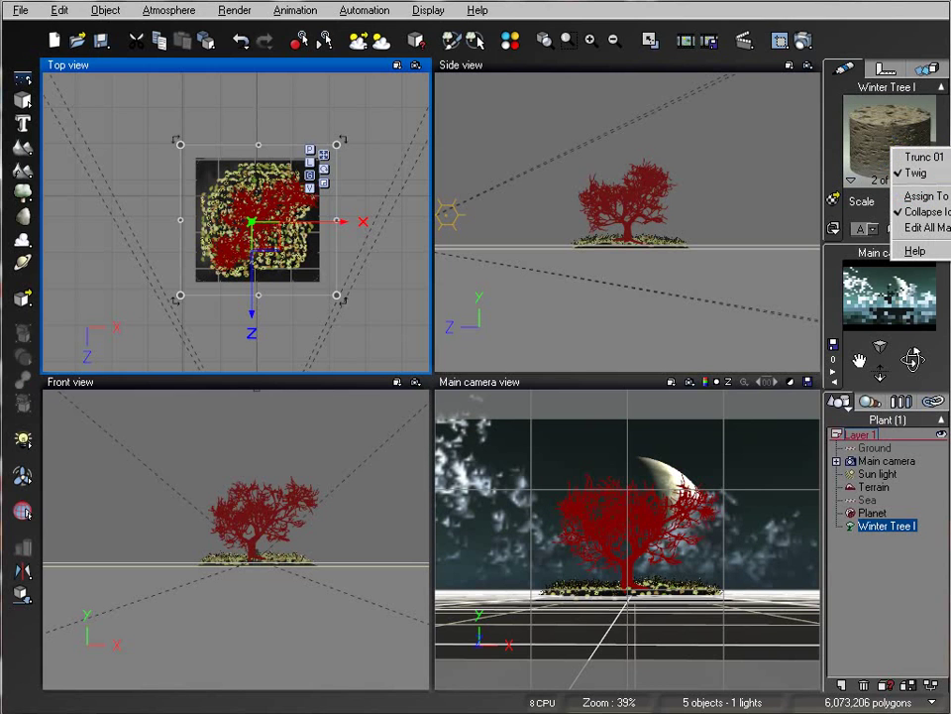
{"action": "left_click", "coordinate": [927, 173]}
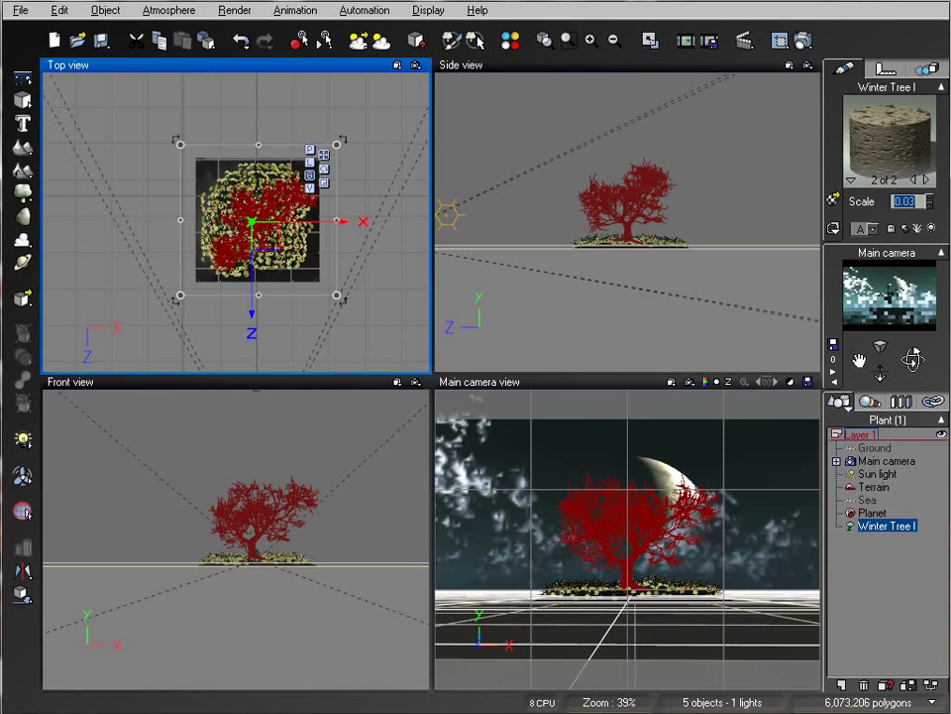
{"action": "double_click", "coordinate": [887, 146]}
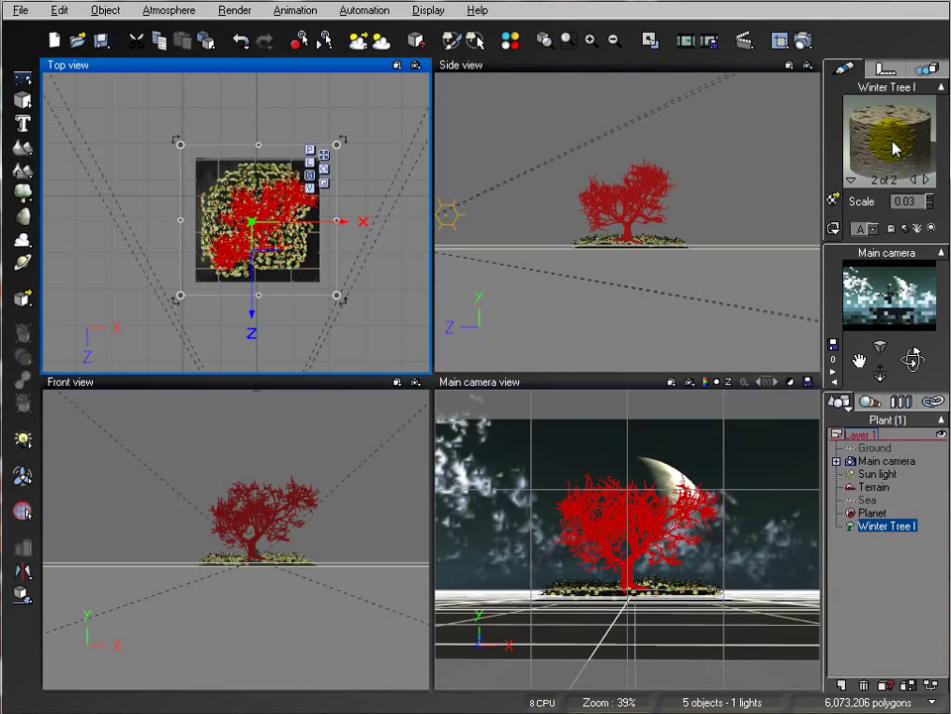
{"action": "left_click", "coordinate": [900, 148]}
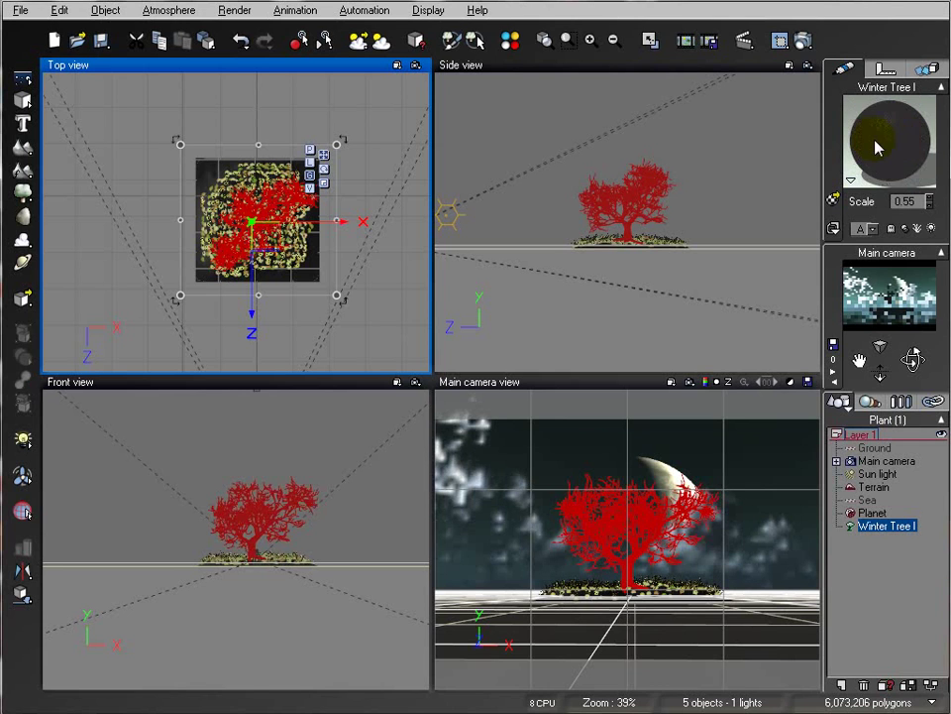
Step: Render the main camera view to check the blackened tree, stop the render and dismiss it
{"action": "left_click", "coordinate": [805, 42]}
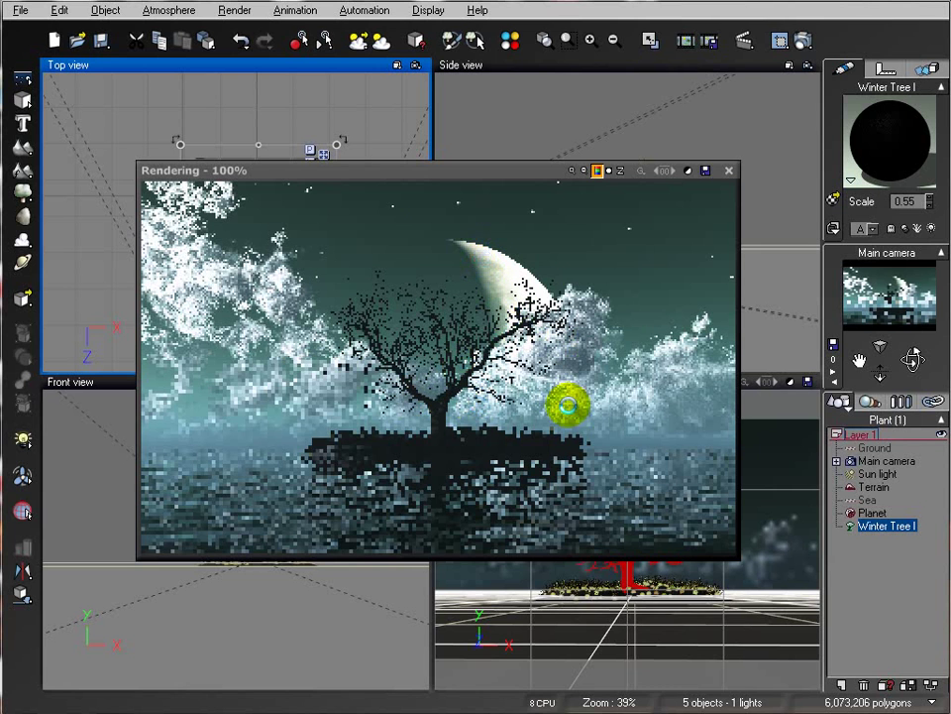
{"action": "left_click", "coordinate": [641, 355]}
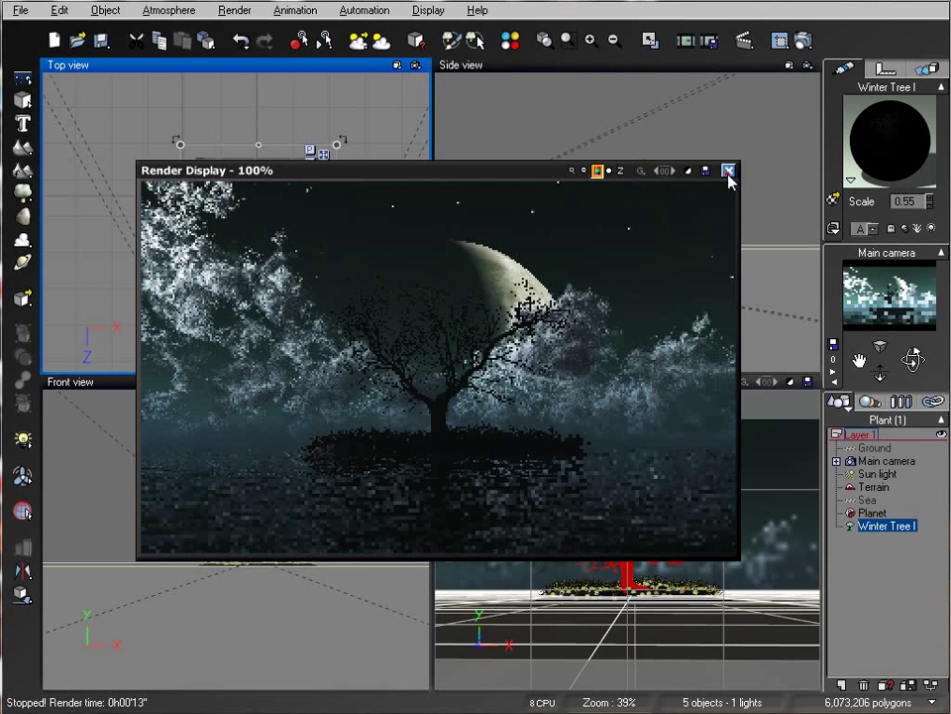
{"action": "left_click", "coordinate": [729, 171]}
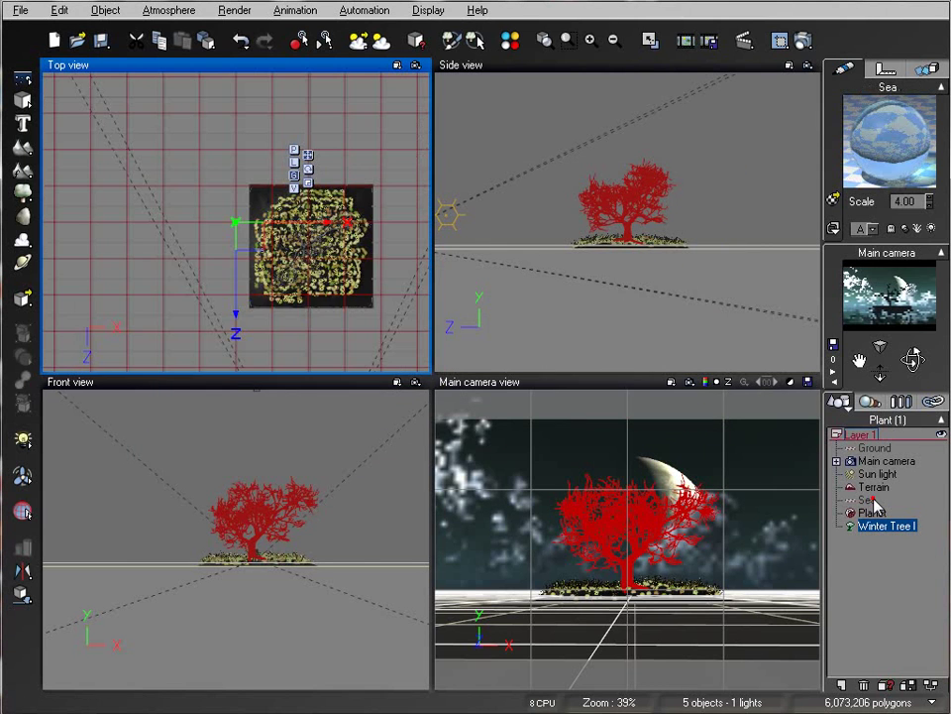
Step: Open the Sea's material and set the overall color of its Default water layer to dark blue
{"action": "left_click", "coordinate": [870, 502]}
{"action": "double_click", "coordinate": [887, 142]}
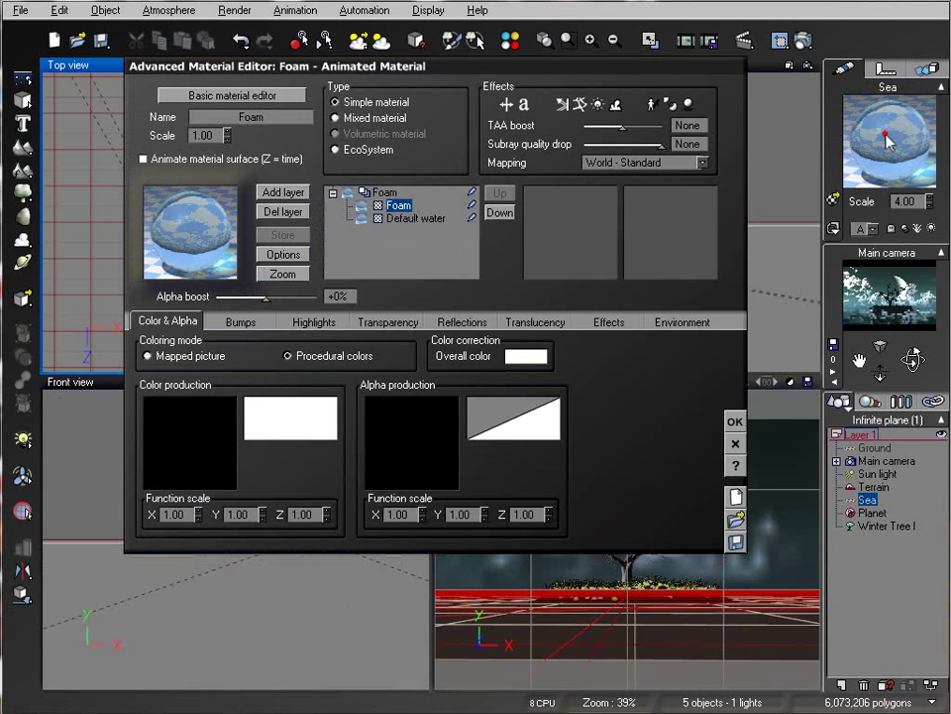
{"action": "left_click_drag", "start_coordinate": [439, 68], "coordinate": [451, 100]}
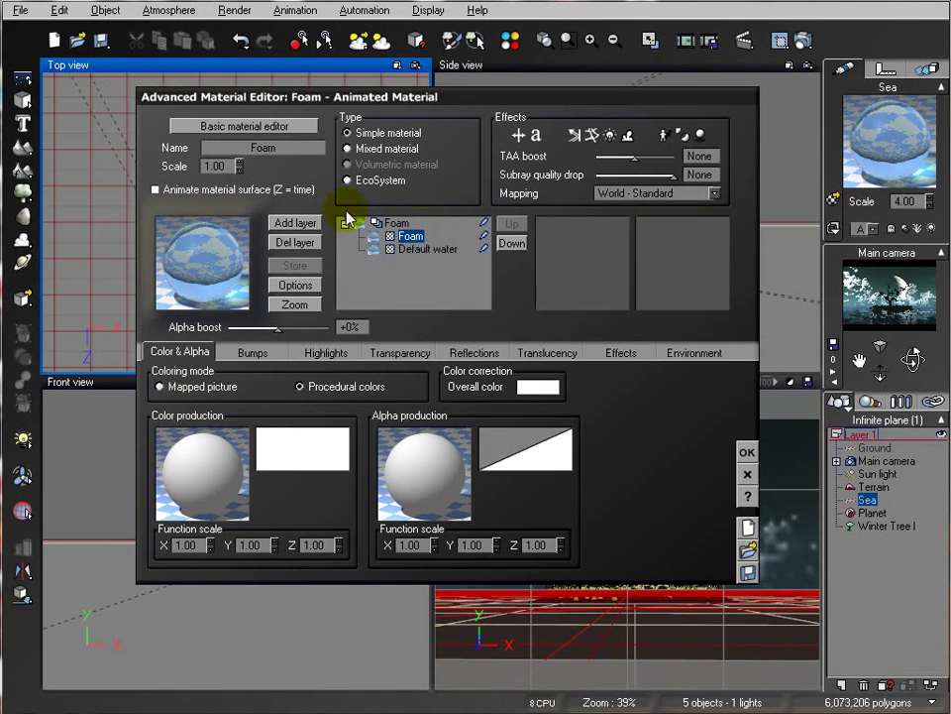
{"action": "left_click", "coordinate": [424, 249]}
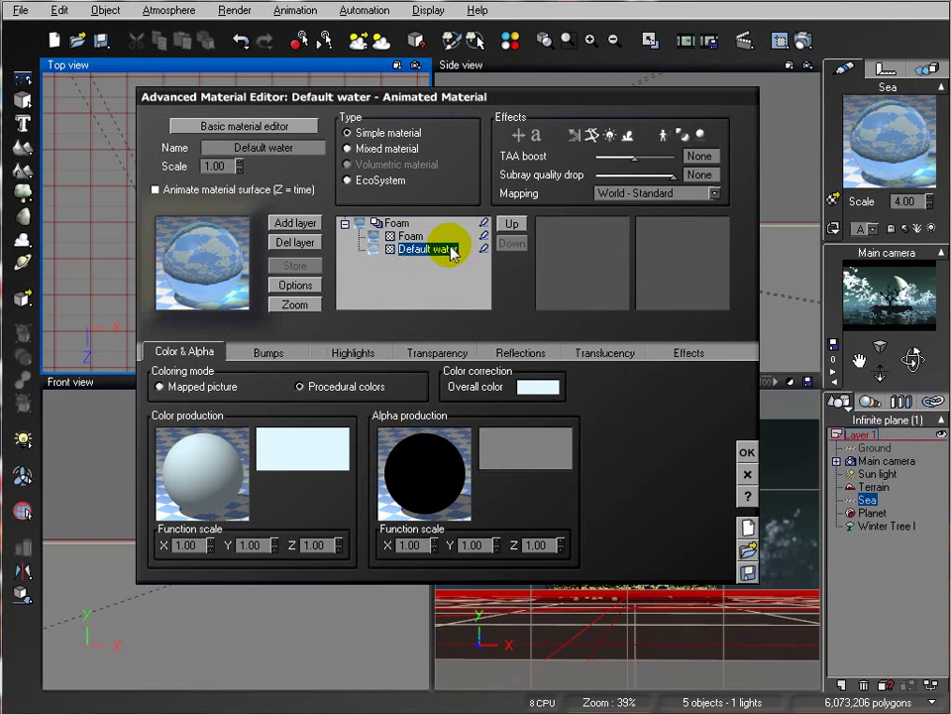
{"action": "right_click", "coordinate": [543, 393]}
{"action": "left_click", "coordinate": [560, 393]}
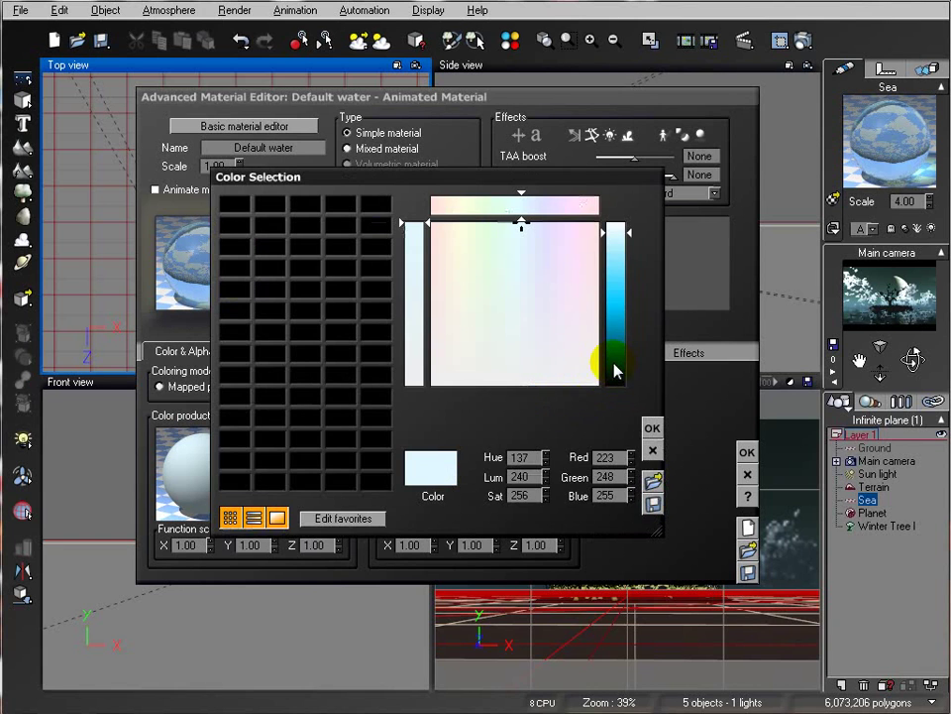
{"action": "left_click", "coordinate": [532, 353]}
{"action": "left_click", "coordinate": [617, 333]}
{"action": "left_click", "coordinate": [652, 427]}
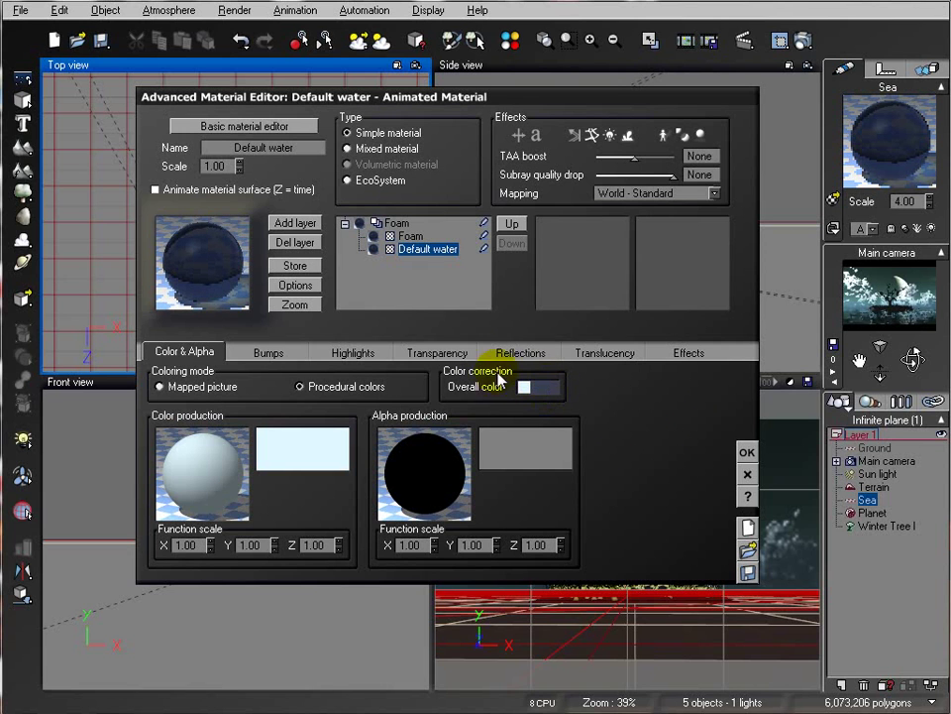
Step: Set the Default water layer's global transparency to 89%, fading out to 45%, turn reflective with angle to 56%, and bump depth to 0
{"action": "left_click", "coordinate": [593, 359]}
{"action": "left_click", "coordinate": [437, 351]}
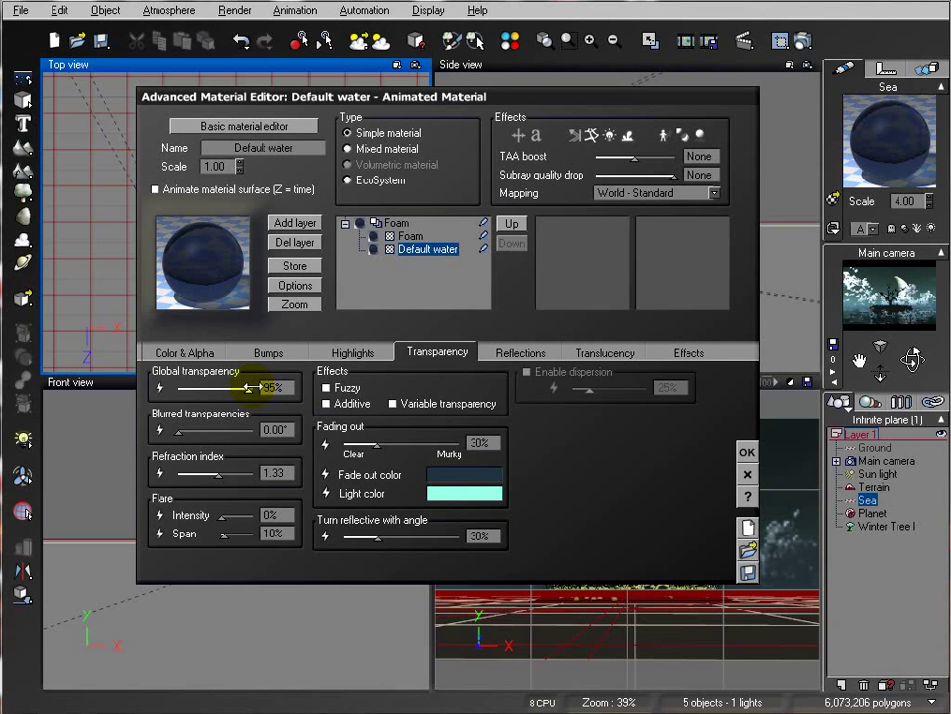
{"action": "left_click_drag", "start_coordinate": [249, 386], "coordinate": [244, 389]}
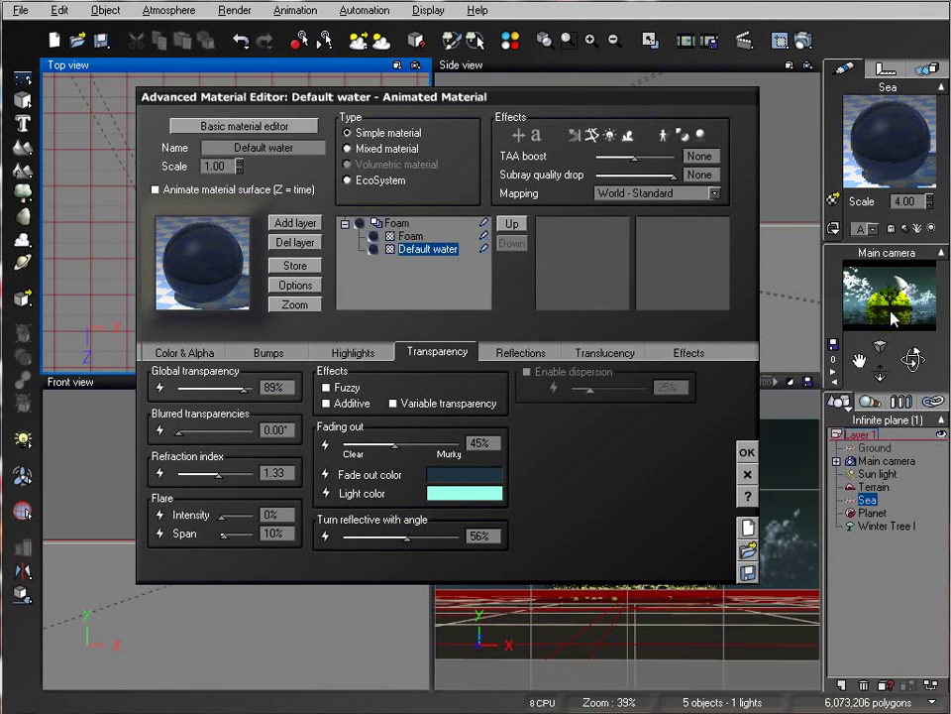
{"action": "left_click", "coordinate": [276, 352]}
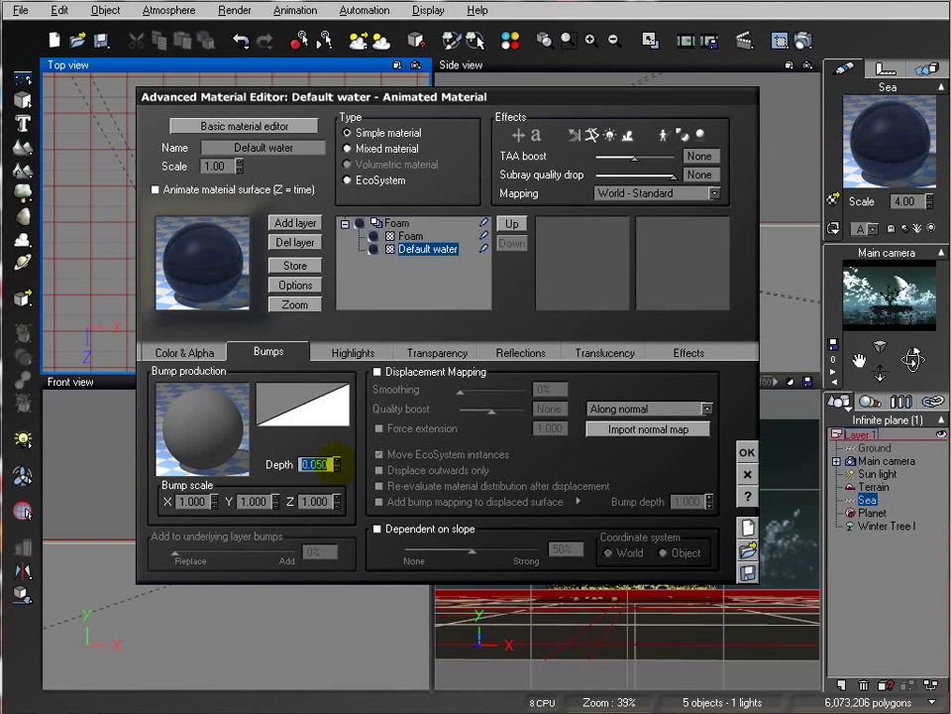
{"action": "left_click", "coordinate": [939, 317]}
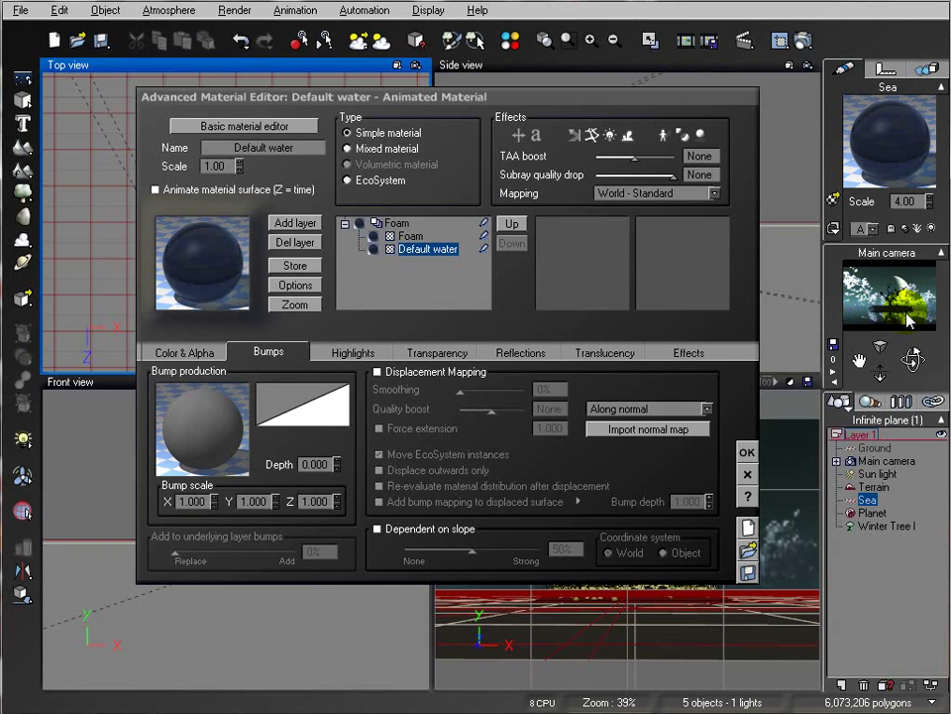
Step: Accept the Sea's material changes, render the main camera view to check the water, and dismiss the render
{"action": "left_click", "coordinate": [745, 455]}
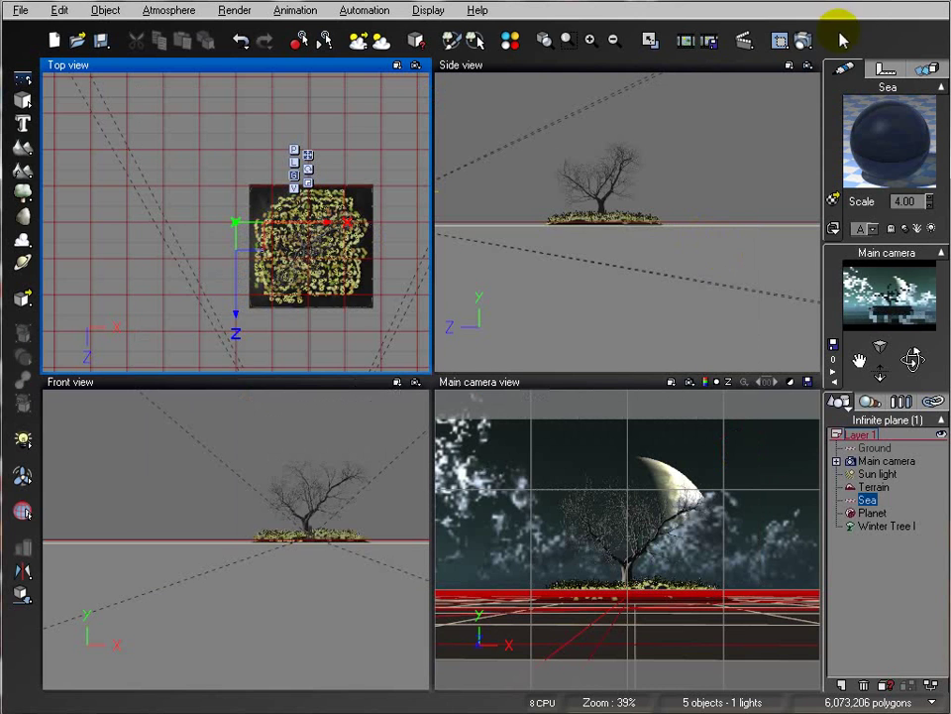
{"action": "left_click", "coordinate": [810, 39]}
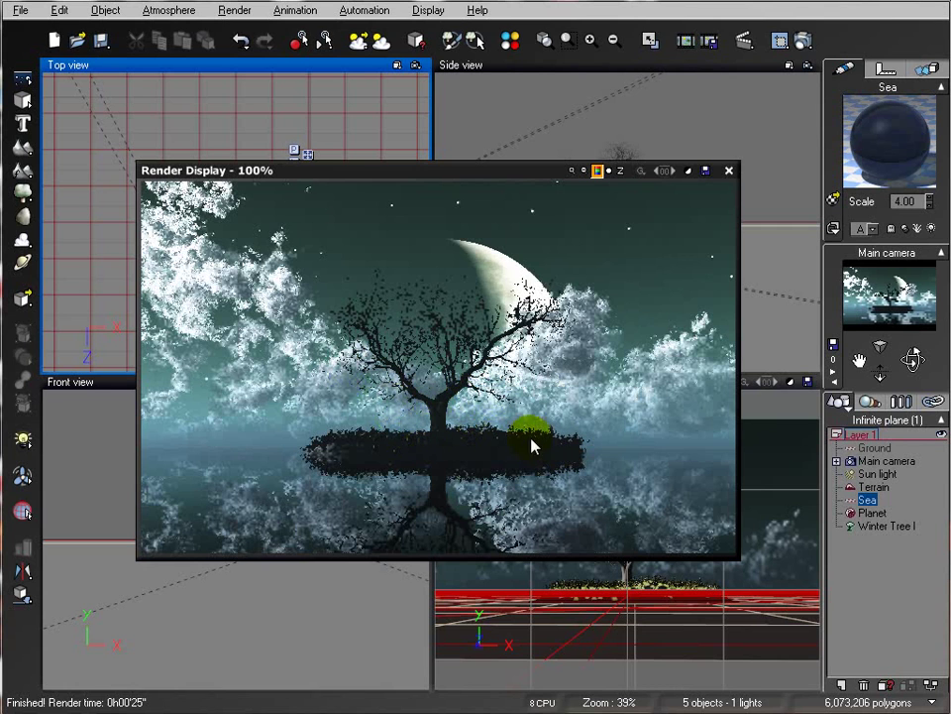
{"action": "left_click", "coordinate": [730, 170]}
{"action": "scroll", "coordinate": [327, 238], "scroll_direction": "down", "scroll_amount": 5}
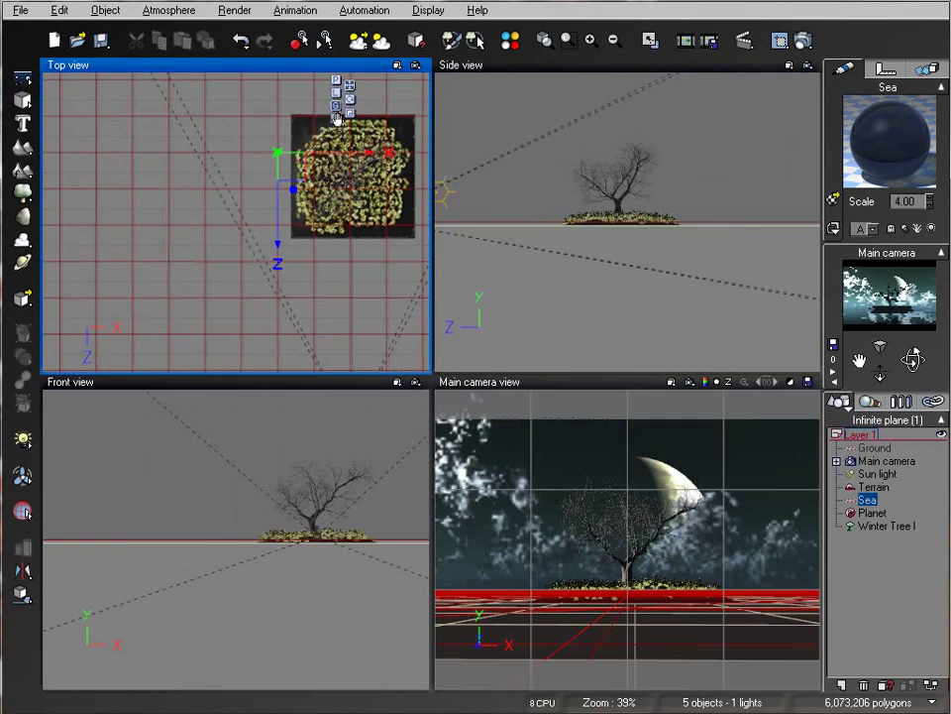
{"action": "right_click_drag", "start_coordinate": [371, 274], "coordinate": [370, 305]}
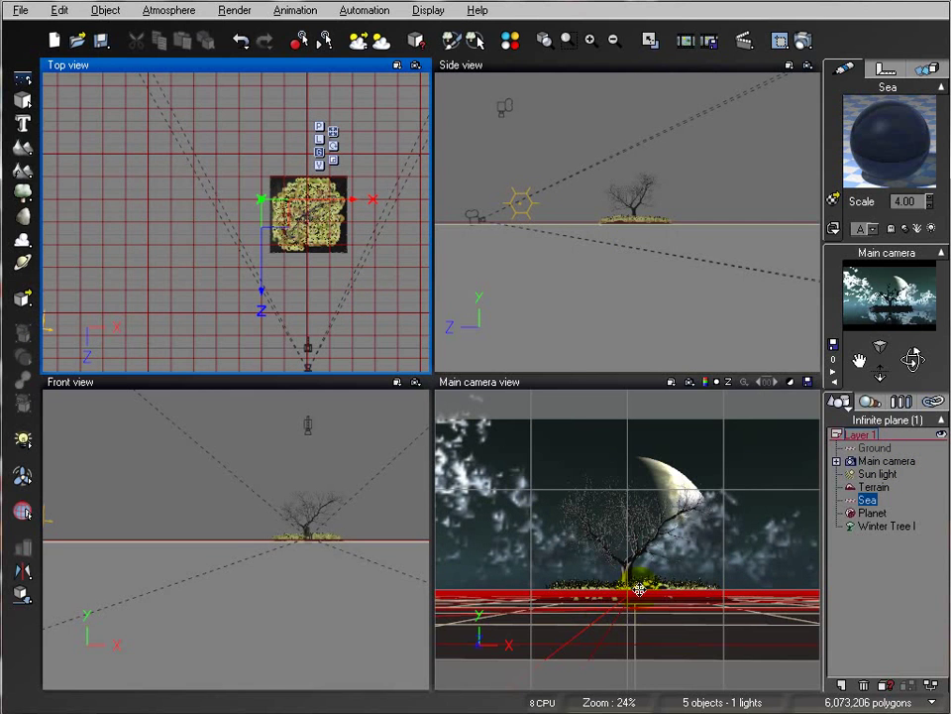
{"action": "right_click_drag", "start_coordinate": [604, 206], "coordinate": [645, 201]}
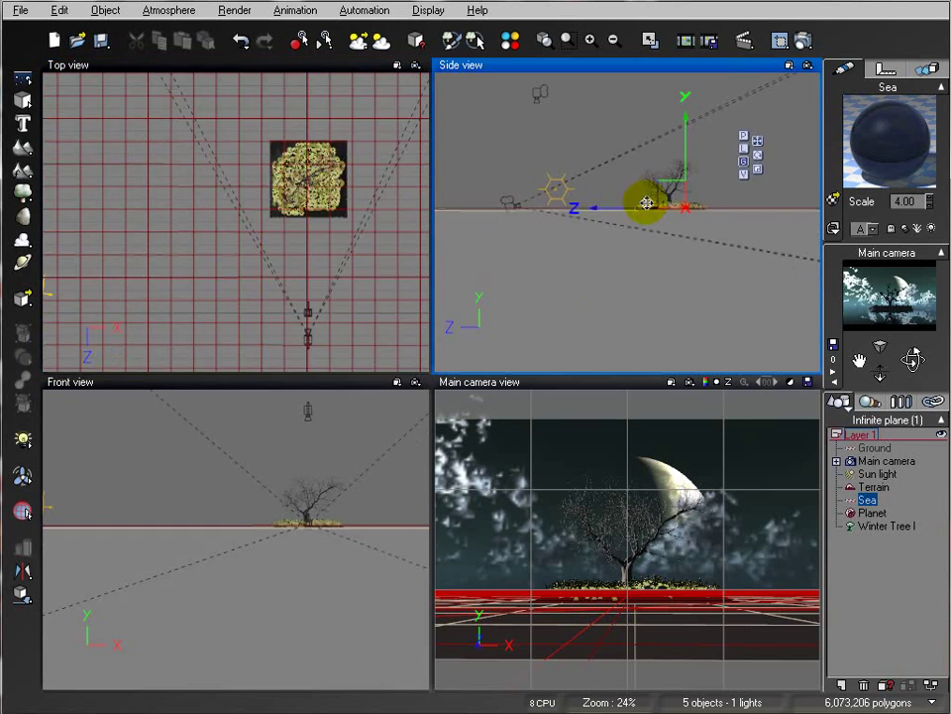
{"action": "scroll", "coordinate": [645, 201], "scroll_direction": "up", "scroll_amount": 5}
{"action": "right_click_drag", "start_coordinate": [679, 248], "coordinate": [649, 341]}
{"action": "right_click_drag", "start_coordinate": [238, 210], "coordinate": [202, 185]}
{"action": "right_click_drag", "start_coordinate": [302, 198], "coordinate": [304, 238]}
Step: Load the Small boat object from the Aquatic collection under Vehicles
{"action": "left_click", "coordinate": [20, 12]}
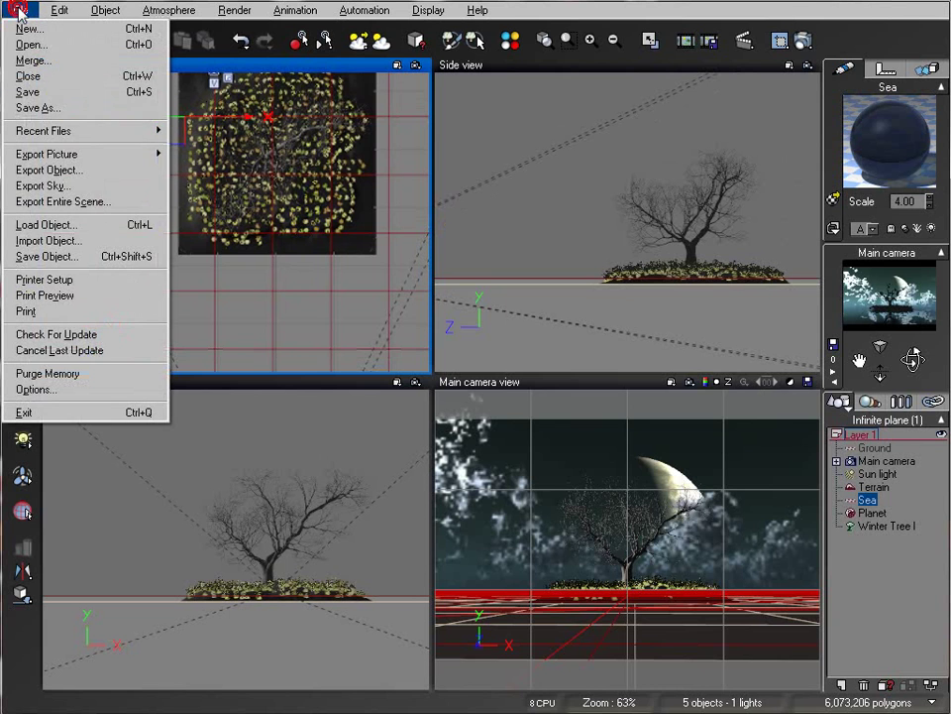
{"action": "left_click", "coordinate": [95, 221]}
{"action": "left_click_drag", "start_coordinate": [273, 508], "coordinate": [272, 317]}
{"action": "scroll", "coordinate": [272, 315], "scroll_direction": "up", "scroll_amount": 1}
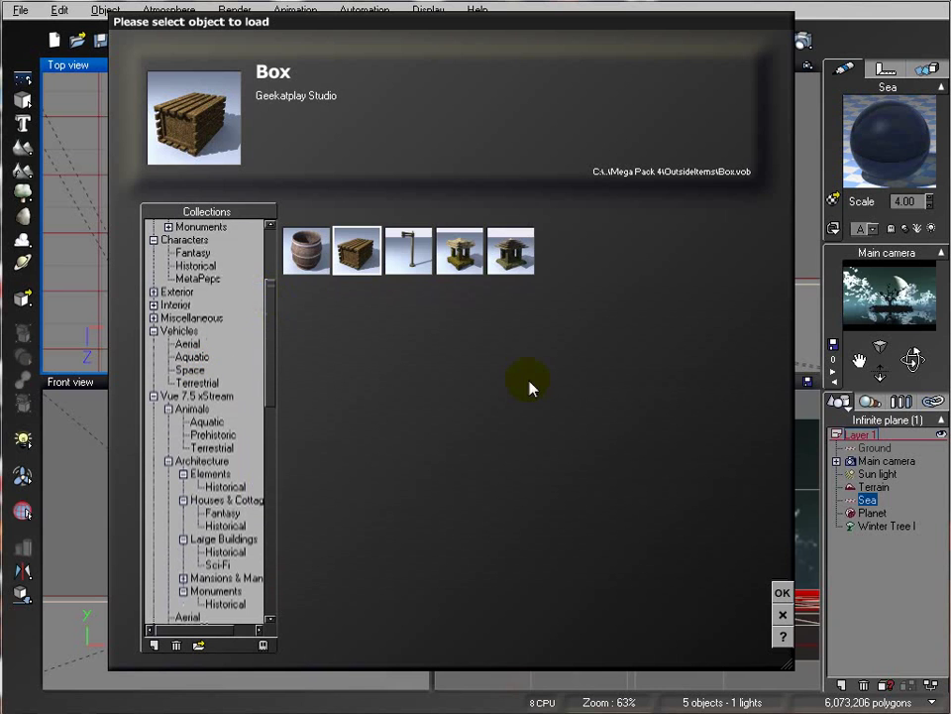
{"action": "left_click", "coordinate": [190, 357]}
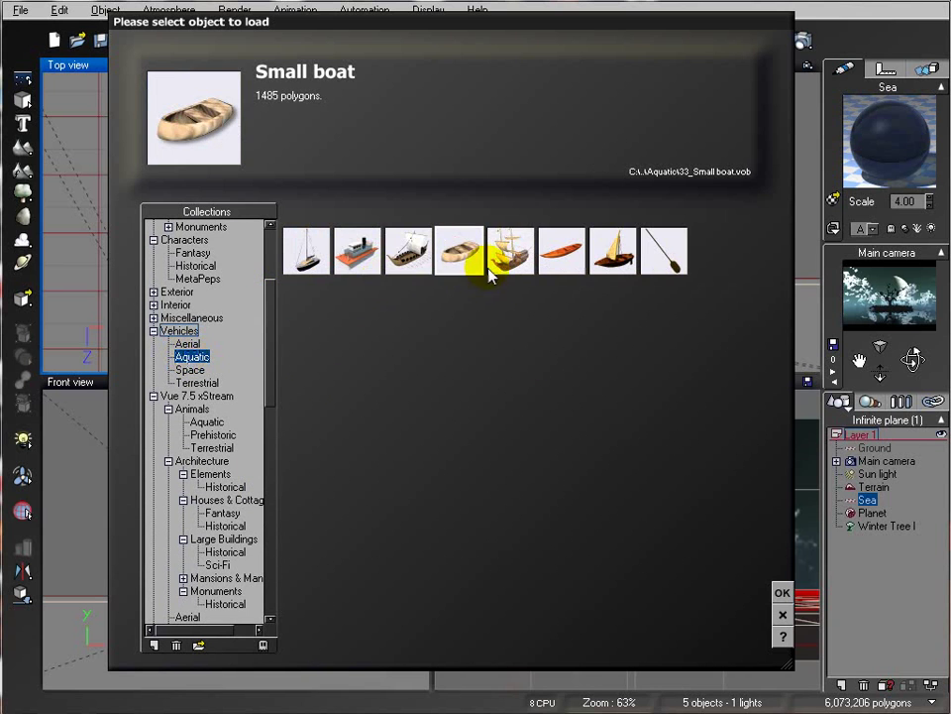
{"action": "left_click", "coordinate": [783, 592]}
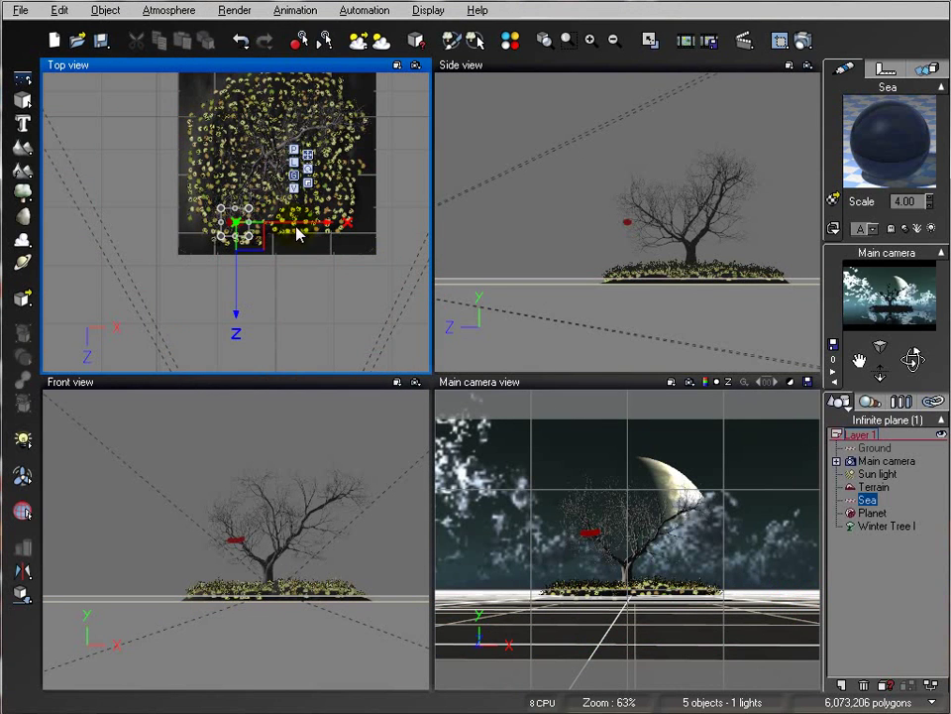
Step: Move the small boat to the camera side of the island and drop it onto the water
{"action": "right_click_drag", "start_coordinate": [260, 293], "coordinate": [324, 214]}
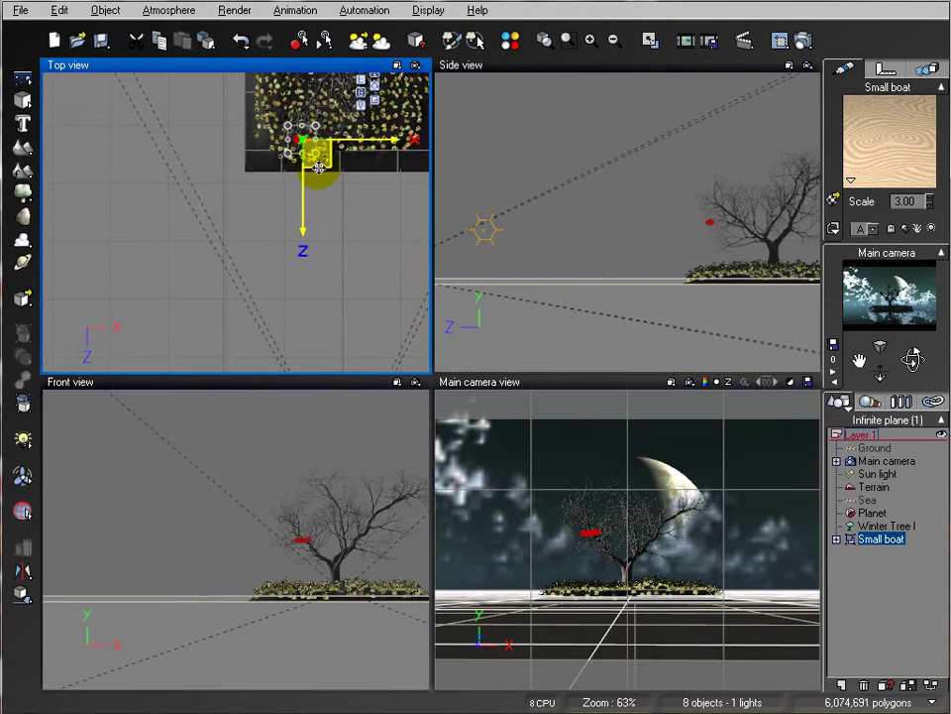
{"action": "left_click_drag", "start_coordinate": [318, 155], "coordinate": [292, 216]}
{"action": "left_click", "coordinate": [23, 595]}
Step: Scale the small boat down to about half its size and lower it slightly into the water
{"action": "right_click_drag", "start_coordinate": [668, 224], "coordinate": [616, 259]}
{"action": "scroll", "coordinate": [634, 155], "scroll_direction": "up", "scroll_amount": 4}
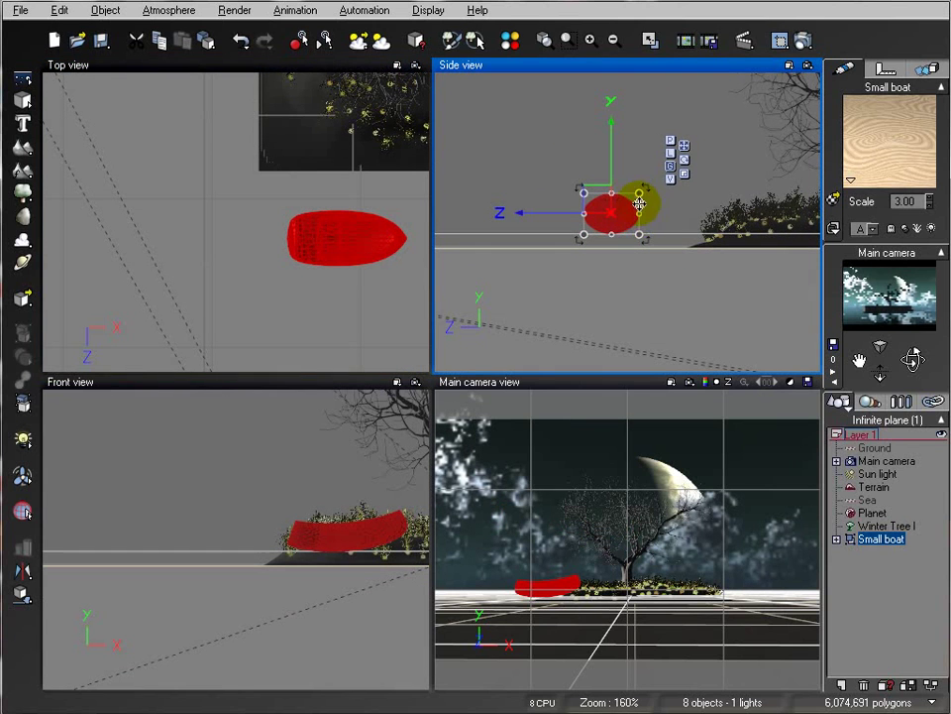
{"action": "left_click_drag", "start_coordinate": [635, 191], "coordinate": [612, 212]}
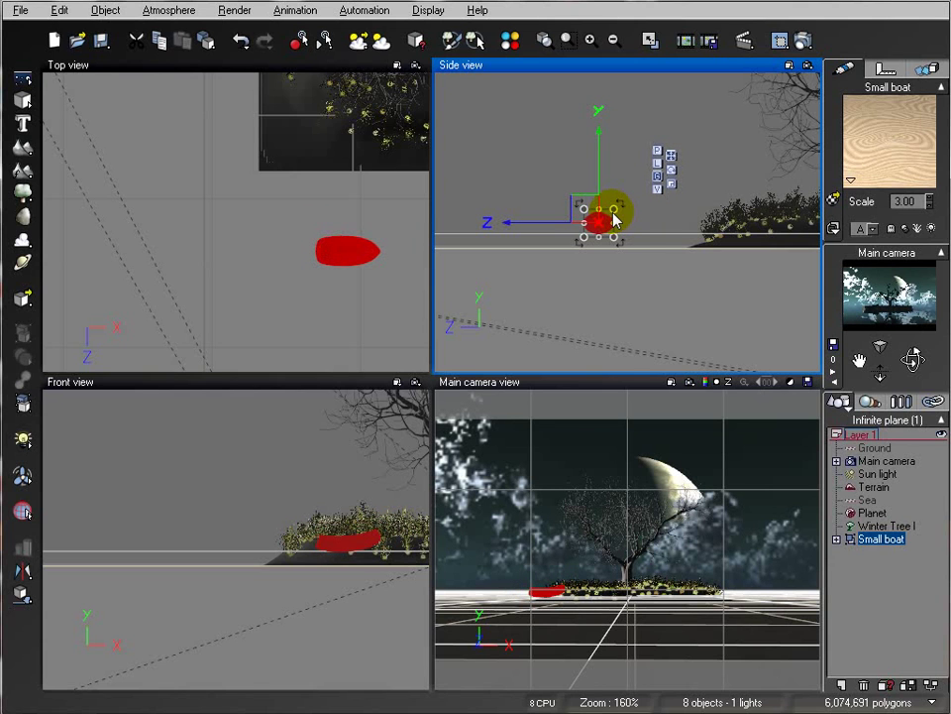
{"action": "left_click_drag", "start_coordinate": [600, 166], "coordinate": [600, 172]}
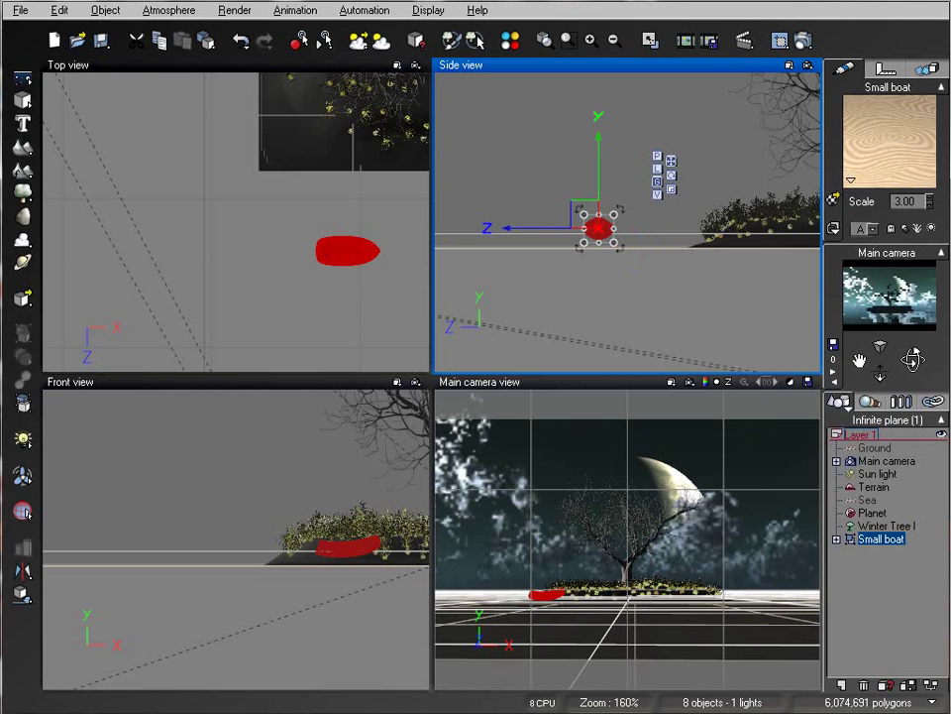
Step: Rotate the small boat diagonally to the shore in the Top view and shift it slightly away from the island
{"action": "right_click_drag", "start_coordinate": [303, 206], "coordinate": [242, 255]}
{"action": "left_click_drag", "start_coordinate": [321, 278], "coordinate": [210, 291]}
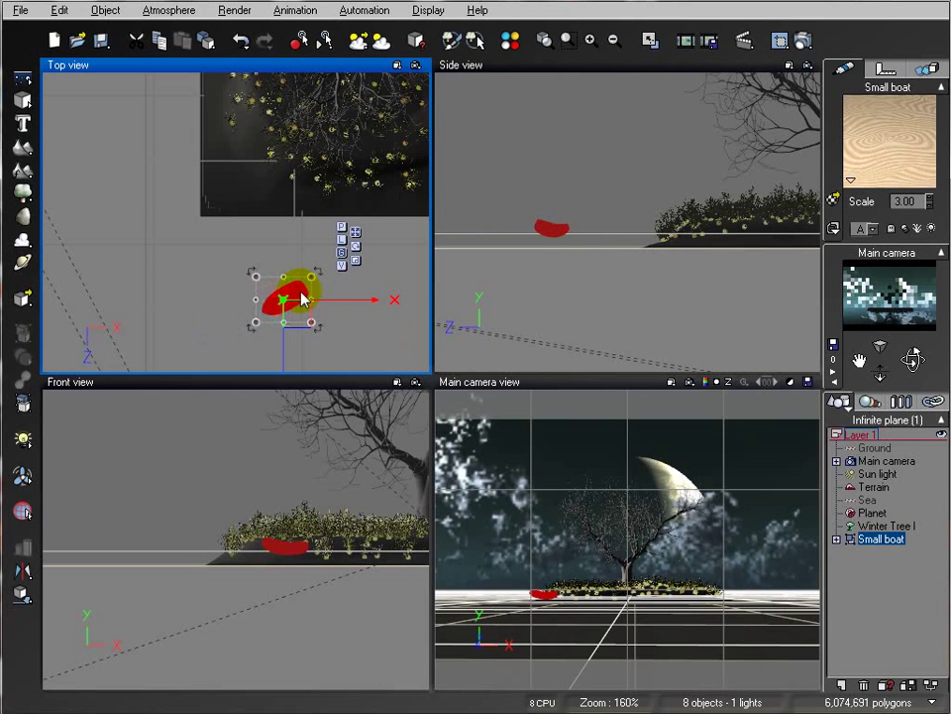
{"action": "left_click_drag", "start_coordinate": [294, 308], "coordinate": [284, 311]}
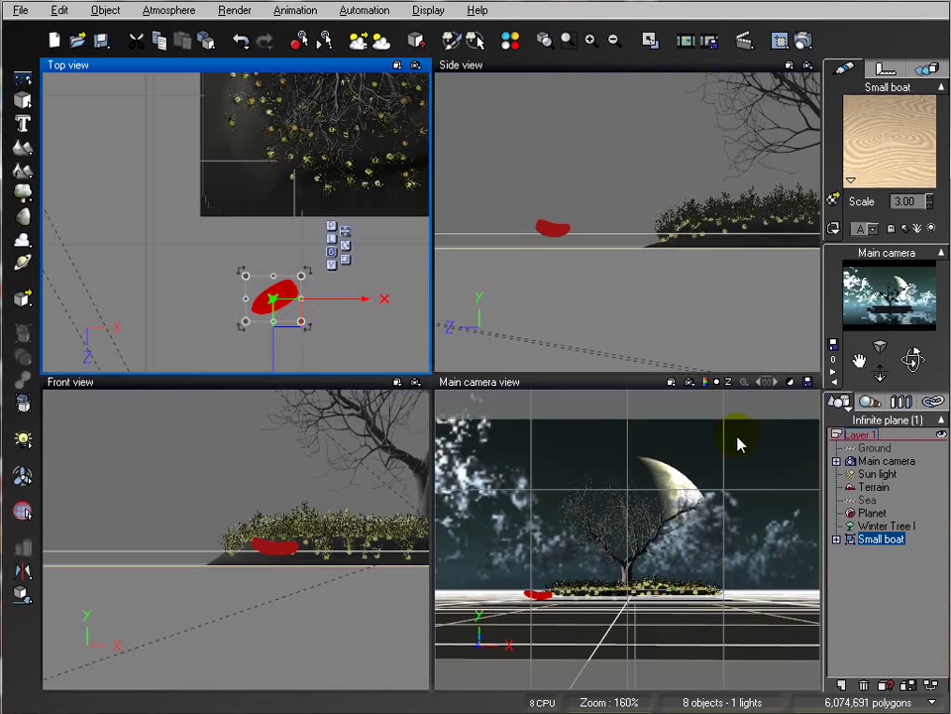
Step: Scale the Terrain and Winter Tree down slightly together as one selection
{"action": "left_click", "coordinate": [878, 490]}
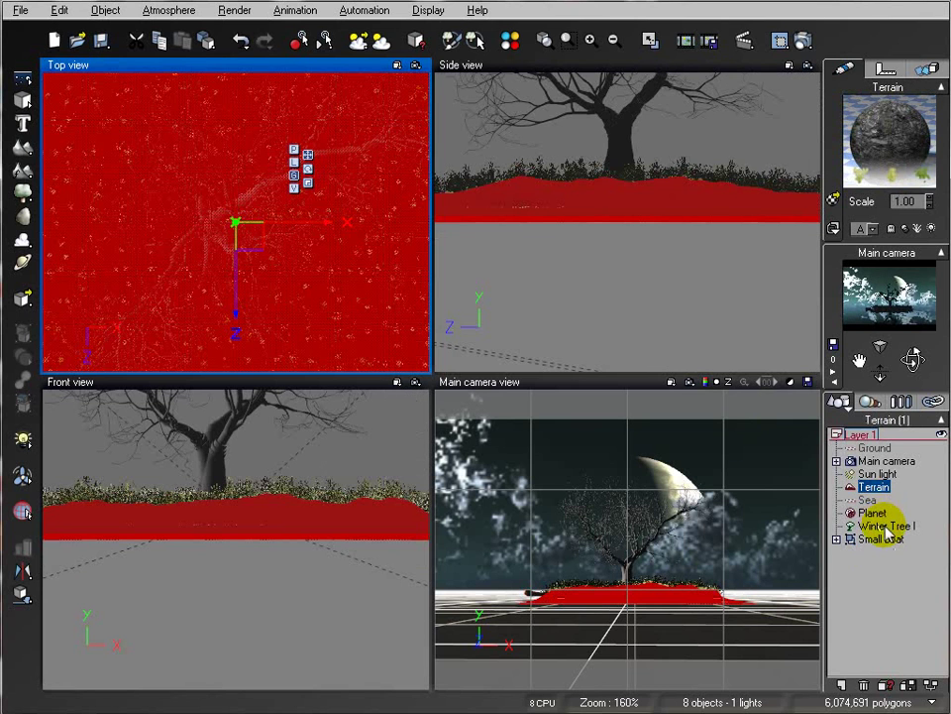
{"action": "left_click", "coordinate": [885, 526], "text": "ctrl"}
{"action": "right_click_drag", "start_coordinate": [251, 232], "coordinate": [316, 195]}
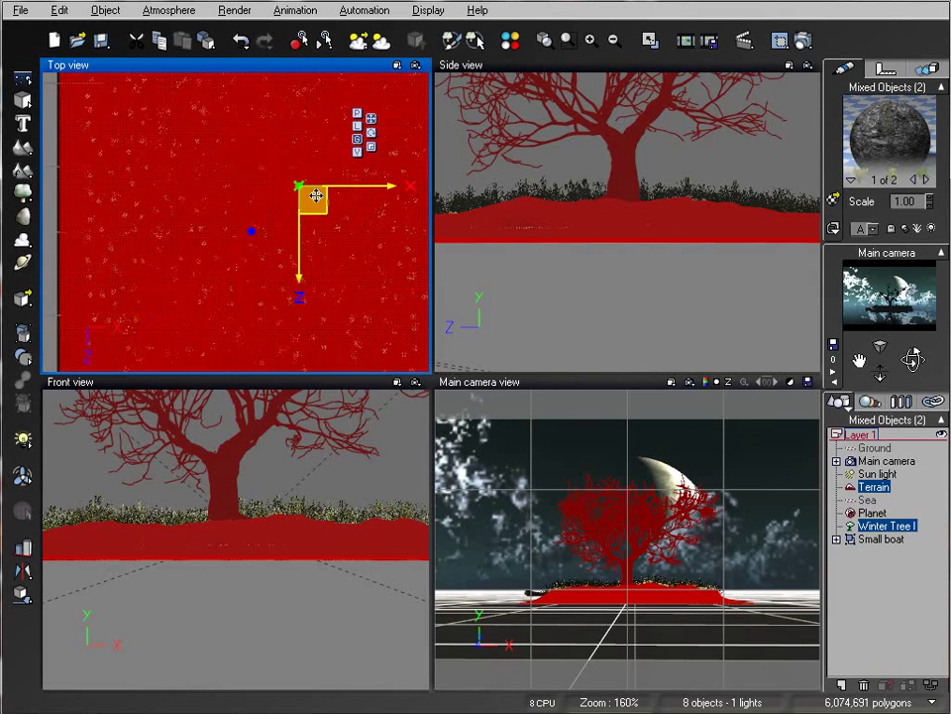
{"action": "scroll", "coordinate": [317, 195], "scroll_direction": "down", "scroll_amount": 2}
{"action": "left_click_drag", "start_coordinate": [144, 327], "coordinate": [156, 319]}
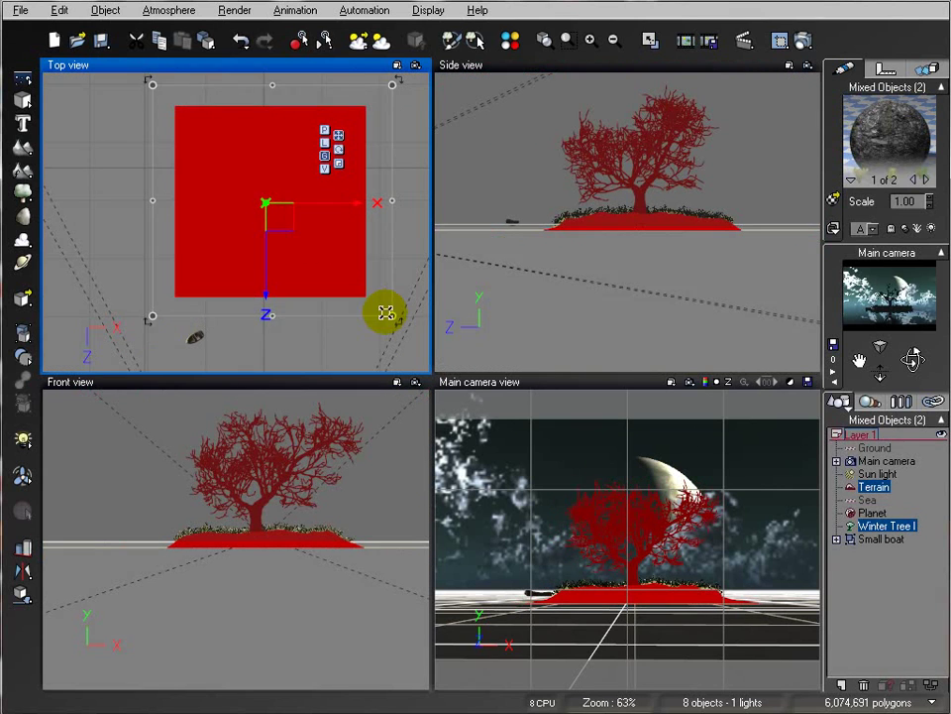
{"action": "left_click_drag", "start_coordinate": [391, 317], "coordinate": [386, 313]}
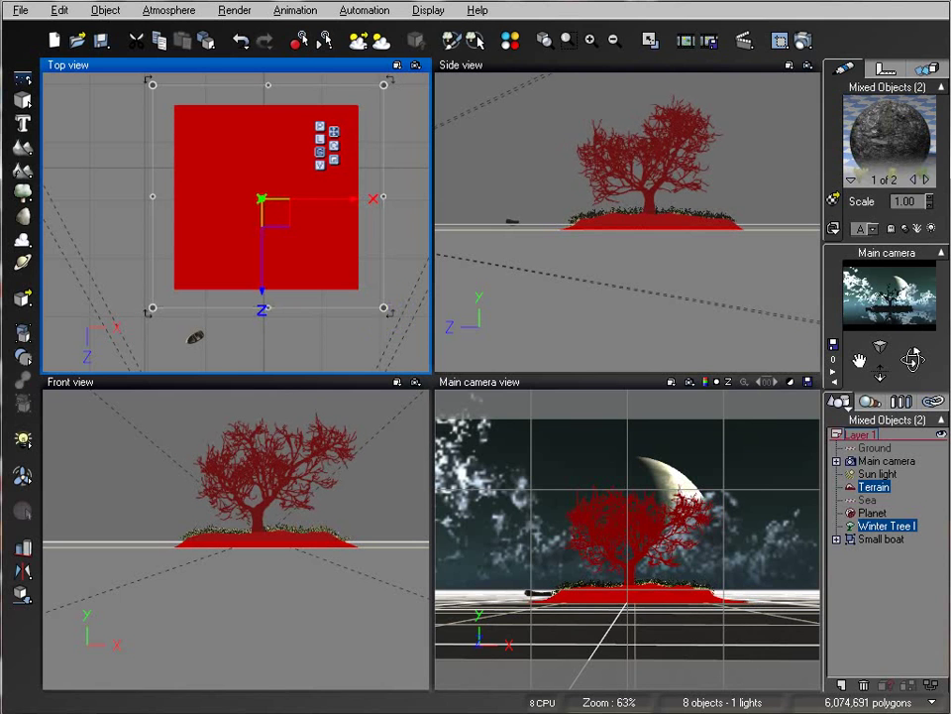
{"action": "left_click", "coordinate": [917, 530]}
{"action": "left_click", "coordinate": [879, 486]}
Step: Nudge the small boat slightly farther out from the reduced island in the Top view
{"action": "left_click", "coordinate": [881, 537]}
{"action": "right_click_drag", "start_coordinate": [257, 223], "coordinate": [263, 251]}
{"action": "scroll", "coordinate": [259, 147], "scroll_direction": "up", "scroll_amount": 2}
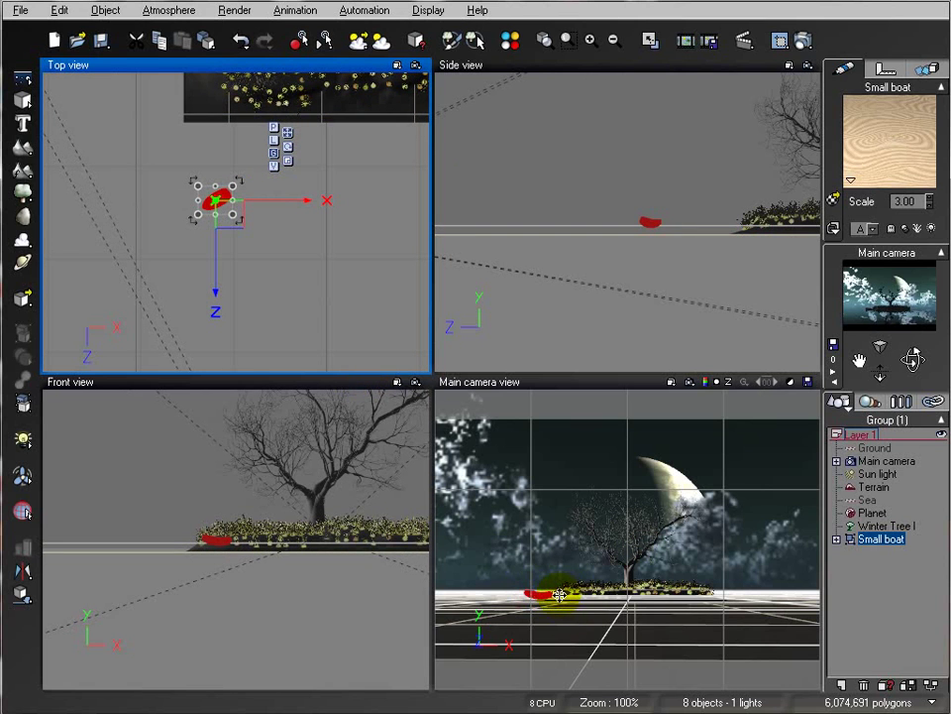
{"action": "right_click_drag", "start_coordinate": [233, 247], "coordinate": [237, 293]}
{"action": "left_click_drag", "start_coordinate": [234, 252], "coordinate": [229, 255]}
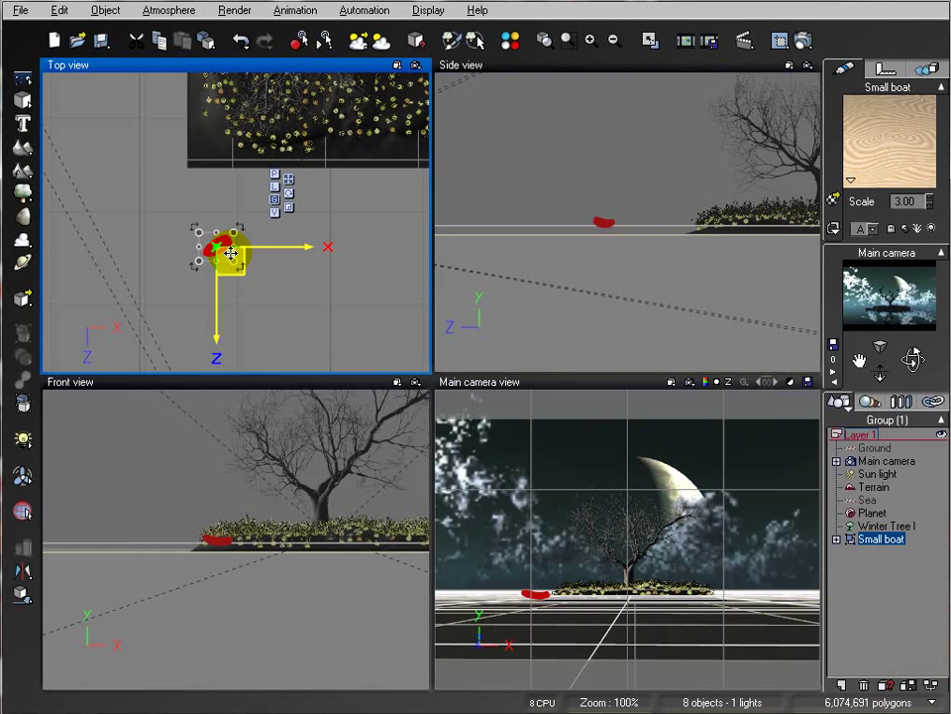
Step: Test-render the main camera view, stop and dismiss it, and nudge the small boat slightly toward the island
{"action": "left_click", "coordinate": [780, 41]}
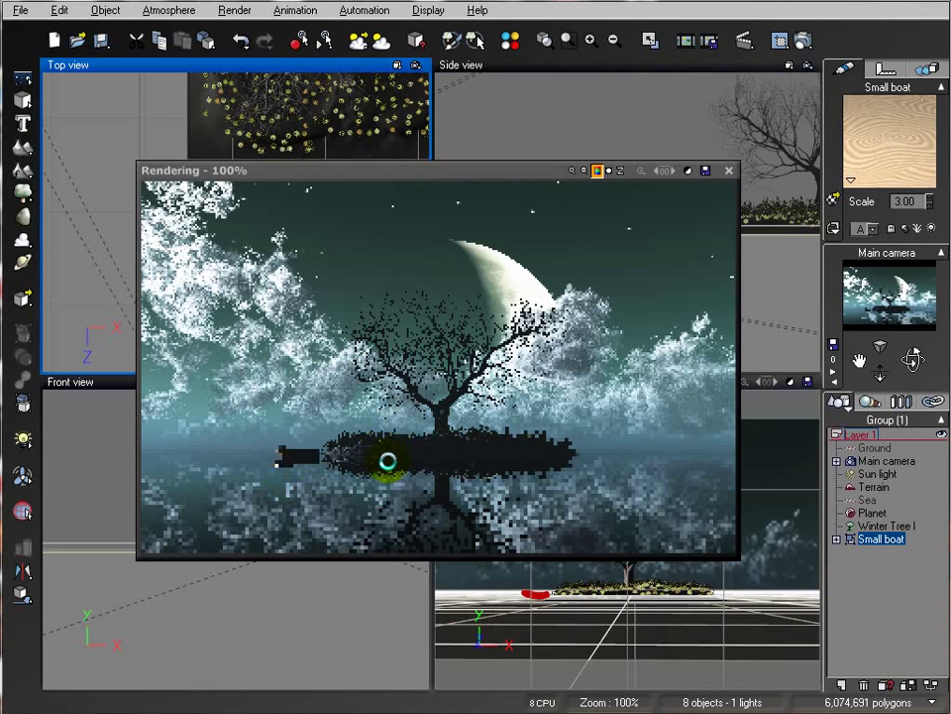
{"action": "left_click", "coordinate": [704, 171]}
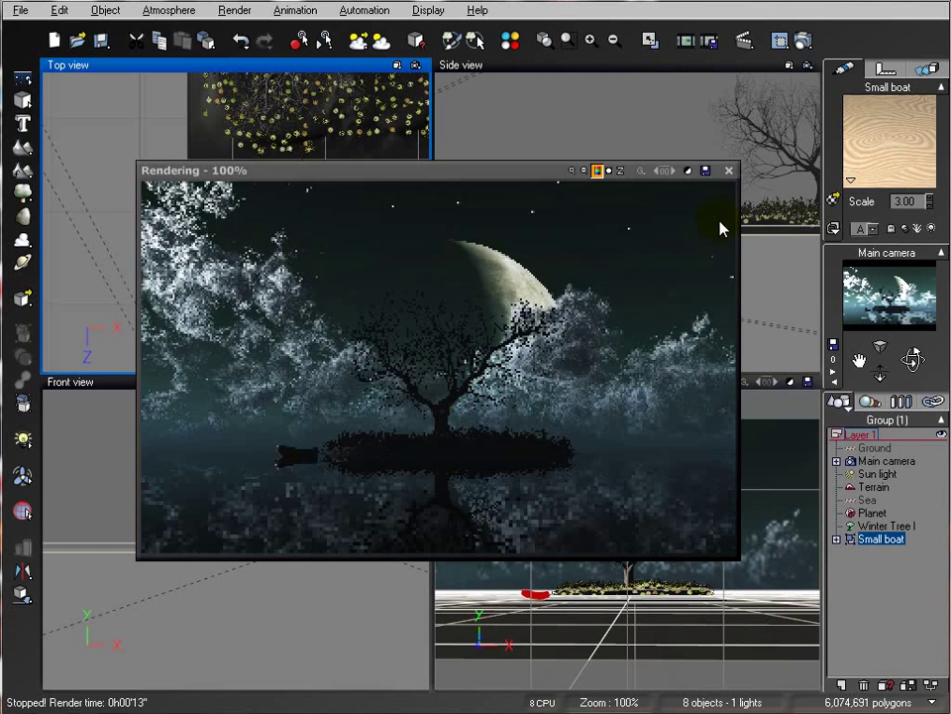
{"action": "left_click", "coordinate": [731, 172]}
{"action": "right_click_drag", "start_coordinate": [229, 318], "coordinate": [257, 272]}
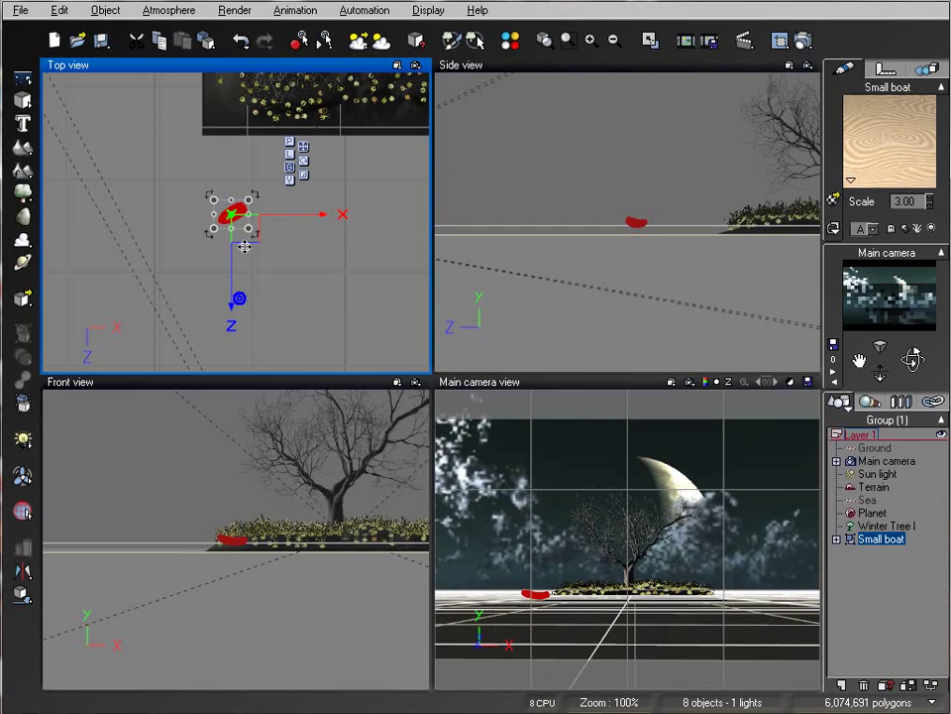
{"action": "left_click_drag", "start_coordinate": [237, 221], "coordinate": [241, 224]}
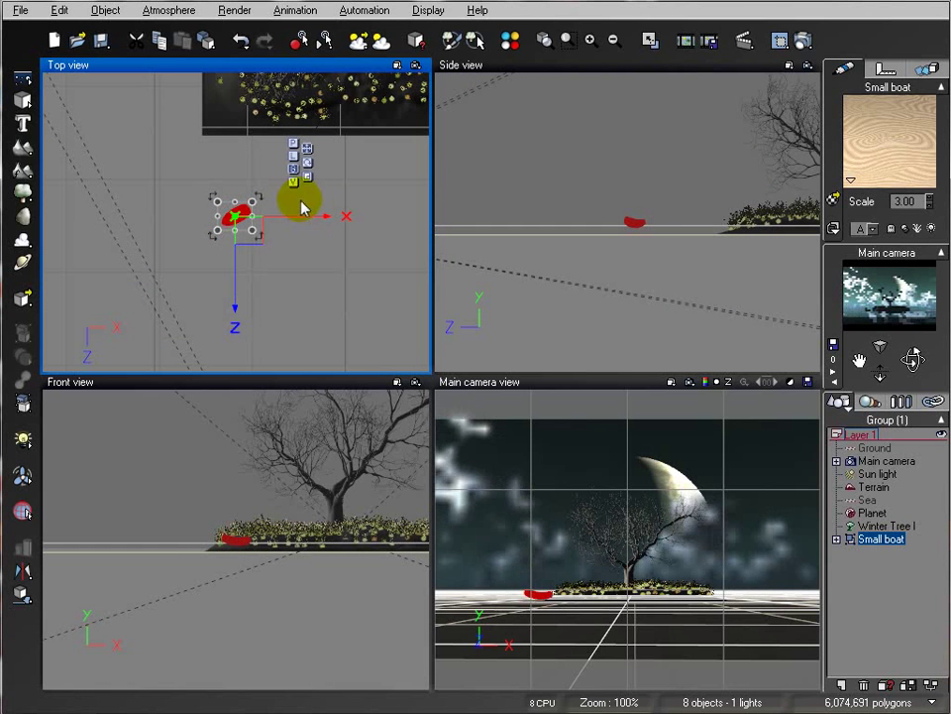
Step: Load the Walker figure from the MetaPeps collection under Characters
{"action": "left_click", "coordinate": [24, 11]}
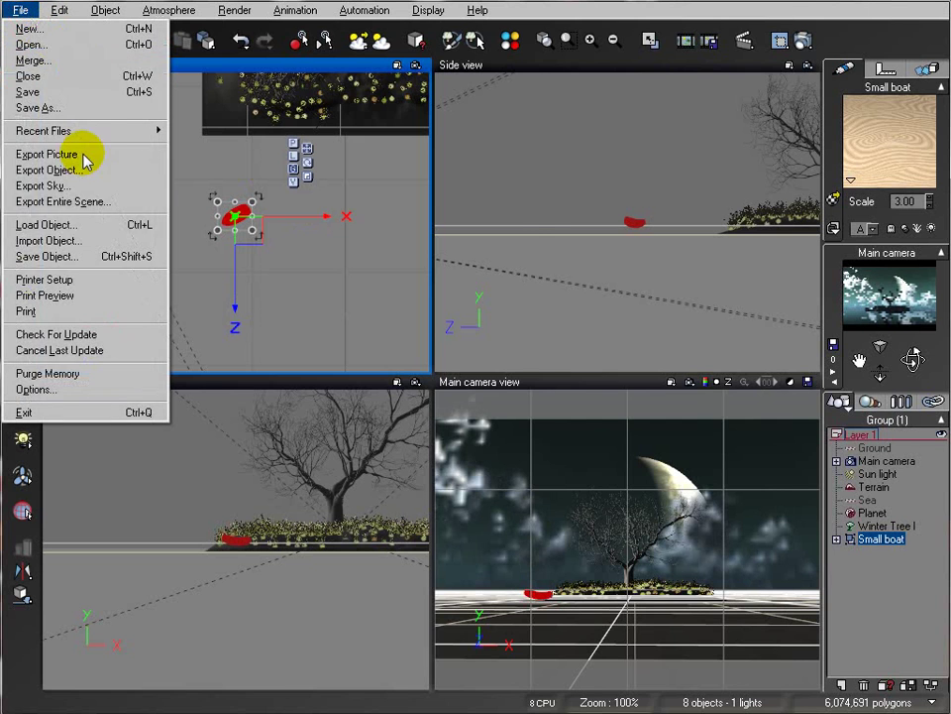
{"action": "left_click", "coordinate": [87, 224]}
{"action": "left_click_drag", "start_coordinate": [272, 386], "coordinate": [292, 300]}
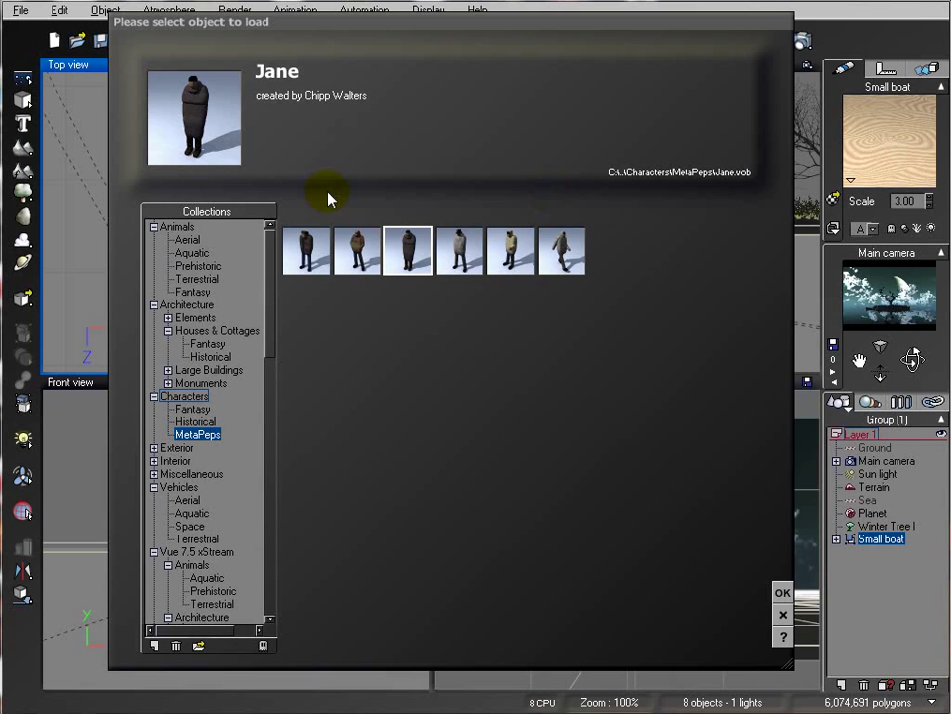
{"action": "left_click", "coordinate": [557, 249]}
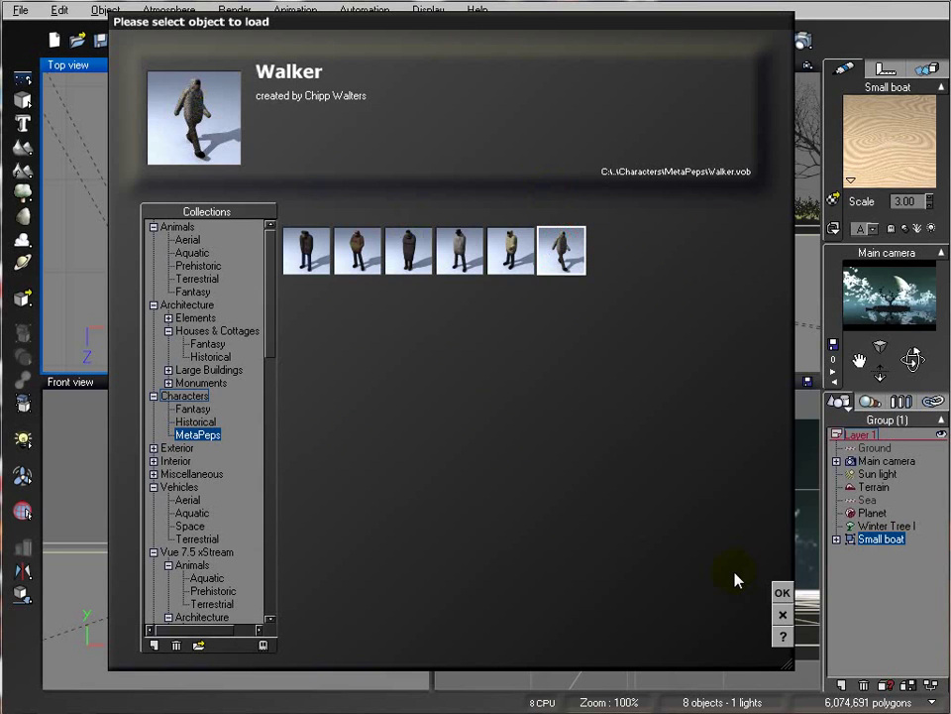
{"action": "left_click", "coordinate": [782, 593]}
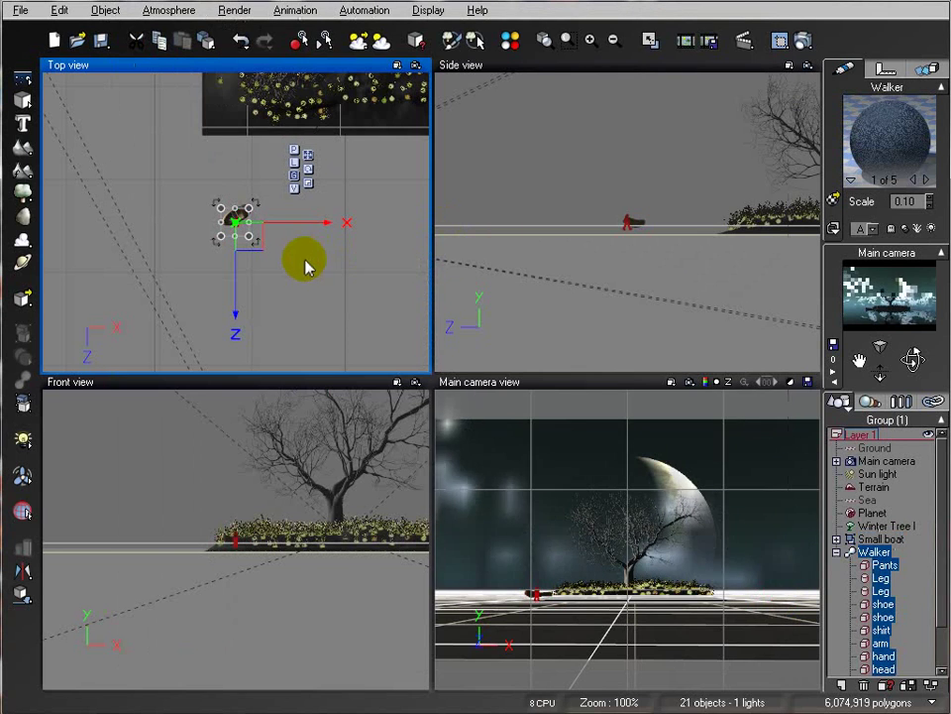
Step: Turn the Walker about a quarter turn and position it standing inside the small boat
{"action": "right_click_drag", "start_coordinate": [315, 200], "coordinate": [313, 208]}
{"action": "right_click_drag", "start_coordinate": [670, 269], "coordinate": [756, 249]}
{"action": "scroll", "coordinate": [582, 281], "scroll_direction": "up", "scroll_amount": 3}
{"action": "left_click_drag", "start_coordinate": [683, 171], "coordinate": [692, 163]}
{"action": "right_click_drag", "start_coordinate": [312, 210], "coordinate": [299, 236]}
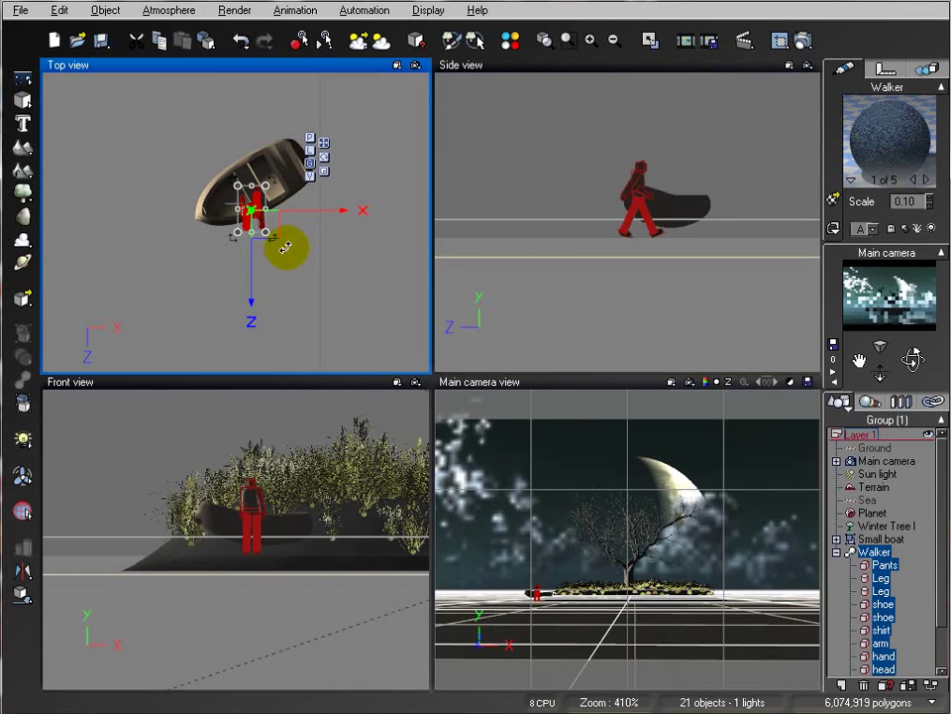
{"action": "left_click_drag", "start_coordinate": [285, 245], "coordinate": [271, 188]}
{"action": "left_click", "coordinate": [265, 500]}
{"action": "left_click_drag", "start_coordinate": [265, 499], "coordinate": [266, 489]}
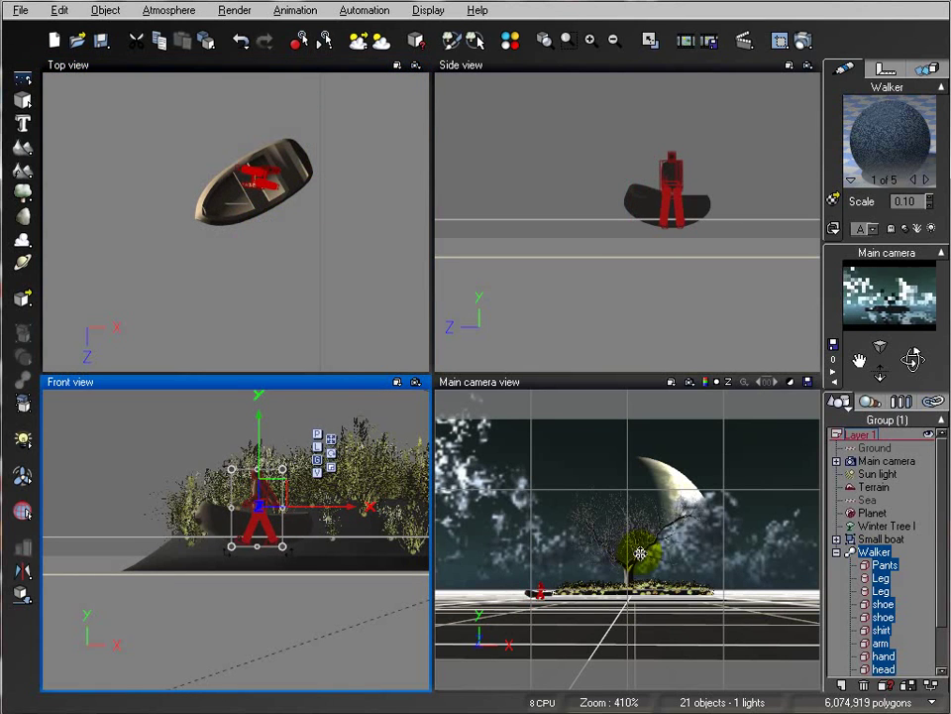
Step: Add a cylinder and reshape it into a tall thin pole beside the boat
{"action": "left_click_drag", "start_coordinate": [281, 238], "coordinate": [280, 274]}
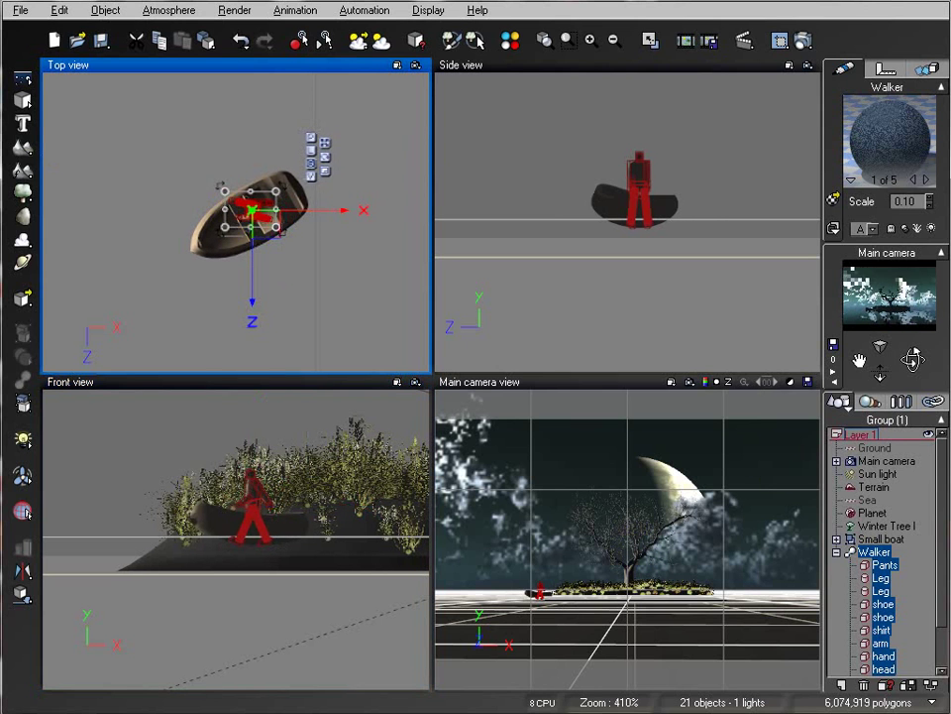
{"action": "left_click", "coordinate": [20, 104]}
{"action": "left_click", "coordinate": [67, 112]}
{"action": "right_click_drag", "start_coordinate": [671, 204], "coordinate": [663, 255]}
{"action": "scroll", "coordinate": [663, 253], "scroll_direction": "down", "scroll_amount": 2}
{"action": "left_click_drag", "start_coordinate": [632, 184], "coordinate": [590, 208]}
{"action": "scroll", "coordinate": [601, 255], "scroll_direction": "up", "scroll_amount": 4}
{"action": "right_click_drag", "start_coordinate": [574, 295], "coordinate": [604, 243]}
{"action": "left_click_drag", "start_coordinate": [569, 224], "coordinate": [550, 120]}
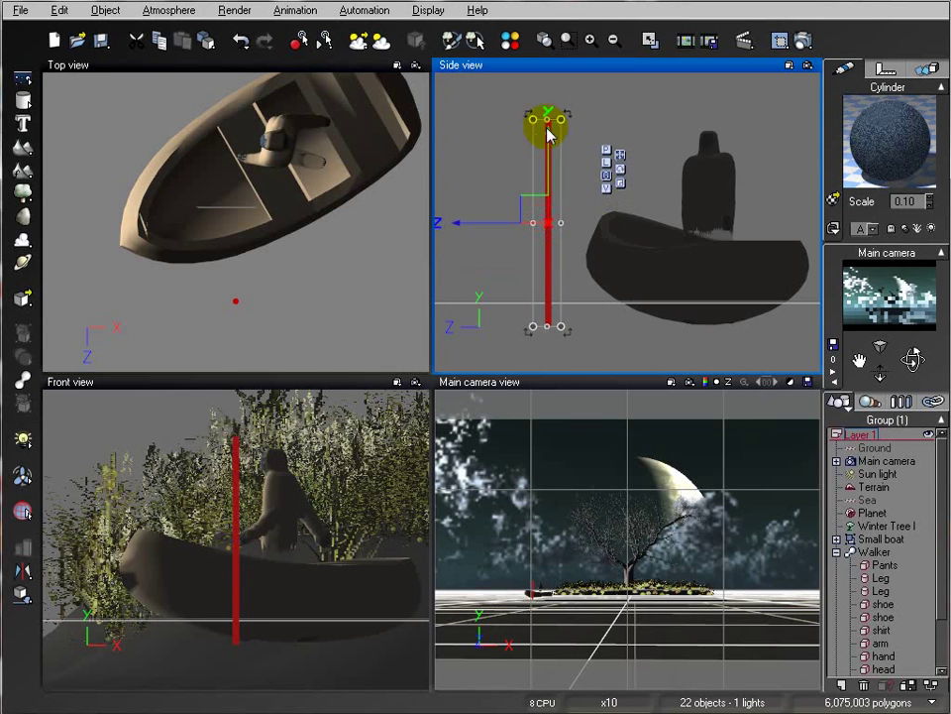
Step: Move the thin pole into the boat in front of the Walker, shorten it and align it with the figure's hands
{"action": "left_click_drag", "start_coordinate": [537, 209], "coordinate": [668, 180]}
{"action": "right_click_drag", "start_coordinate": [604, 163], "coordinate": [576, 212]}
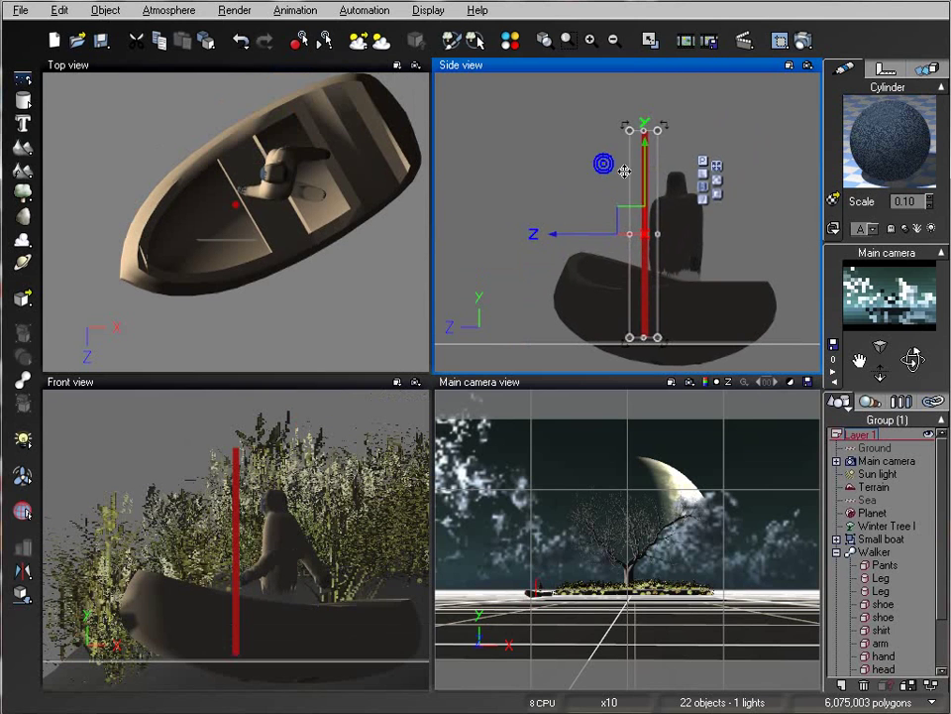
{"action": "left_click_drag", "start_coordinate": [659, 131], "coordinate": [643, 153]}
{"action": "left_click_drag", "start_coordinate": [637, 239], "coordinate": [644, 219]}
{"action": "left_click", "coordinate": [244, 227]}
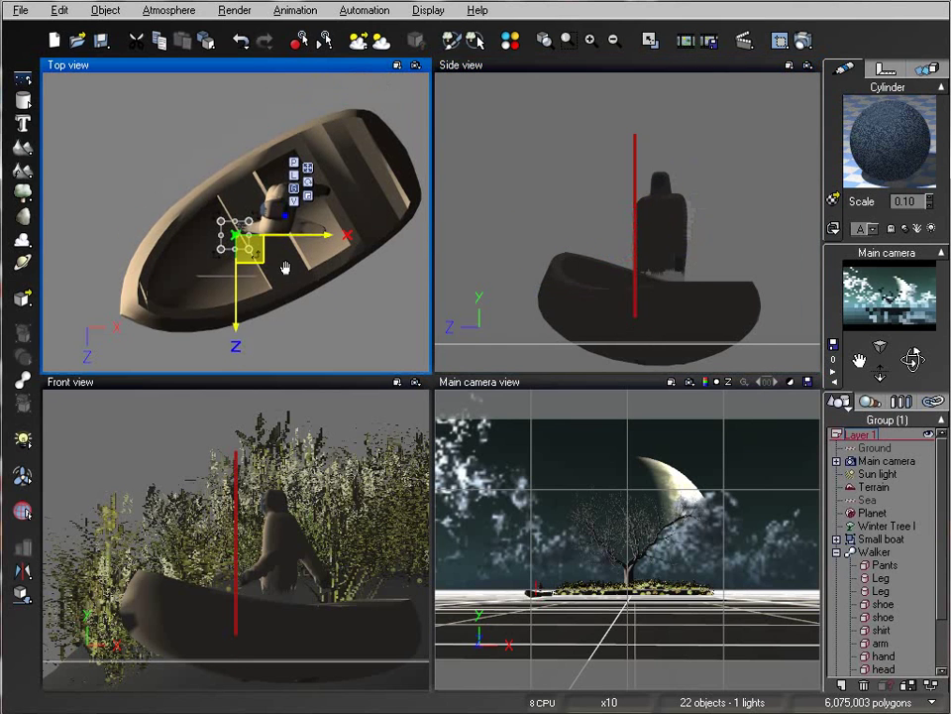
{"action": "left_click_drag", "start_coordinate": [242, 263], "coordinate": [244, 248]}
Step: Tilt the pole diagonally with its lower end at the Walker's hands, and test-render the main camera view
{"action": "right_click_drag", "start_coordinate": [267, 505], "coordinate": [243, 462]}
{"action": "left_click_drag", "start_coordinate": [242, 545], "coordinate": [293, 553]}
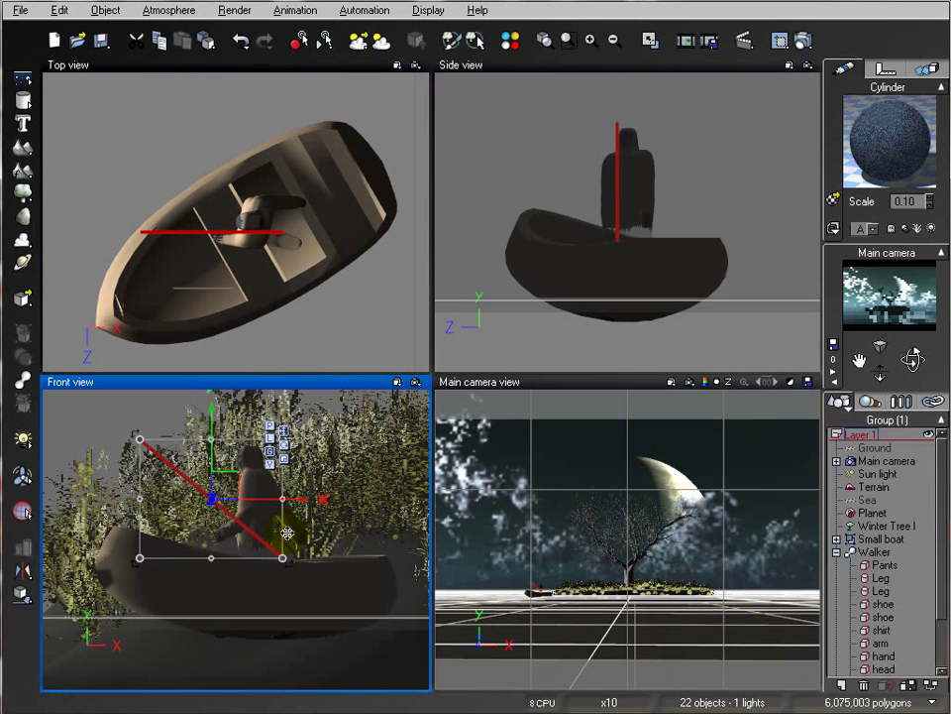
{"action": "left_click_drag", "start_coordinate": [230, 486], "coordinate": [184, 484]}
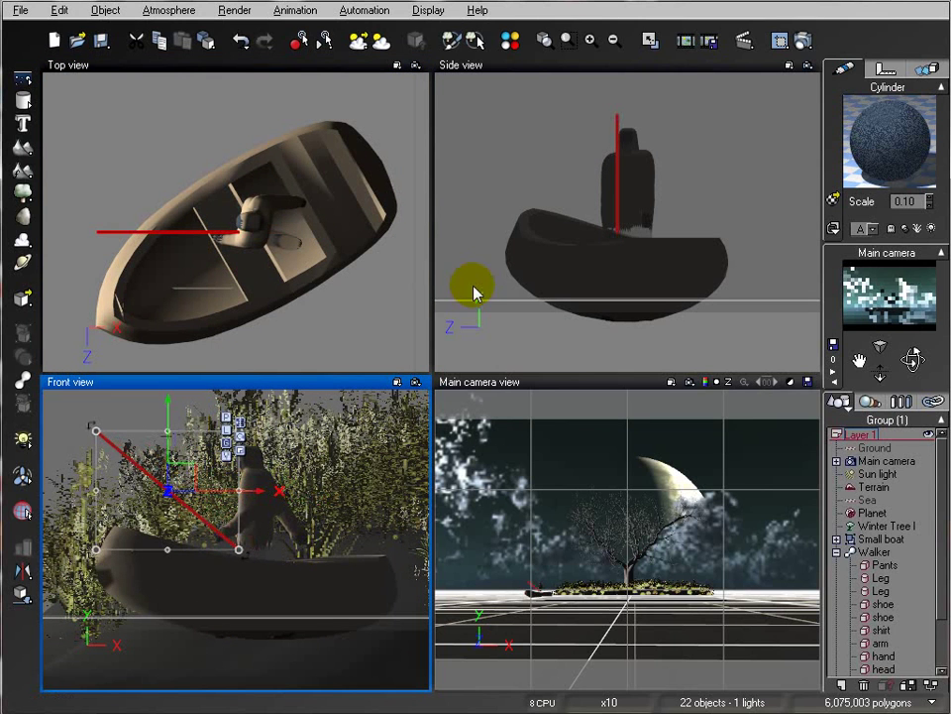
{"action": "right_click_drag", "start_coordinate": [272, 224], "coordinate": [308, 264]}
{"action": "left_click_drag", "start_coordinate": [205, 275], "coordinate": [203, 282]}
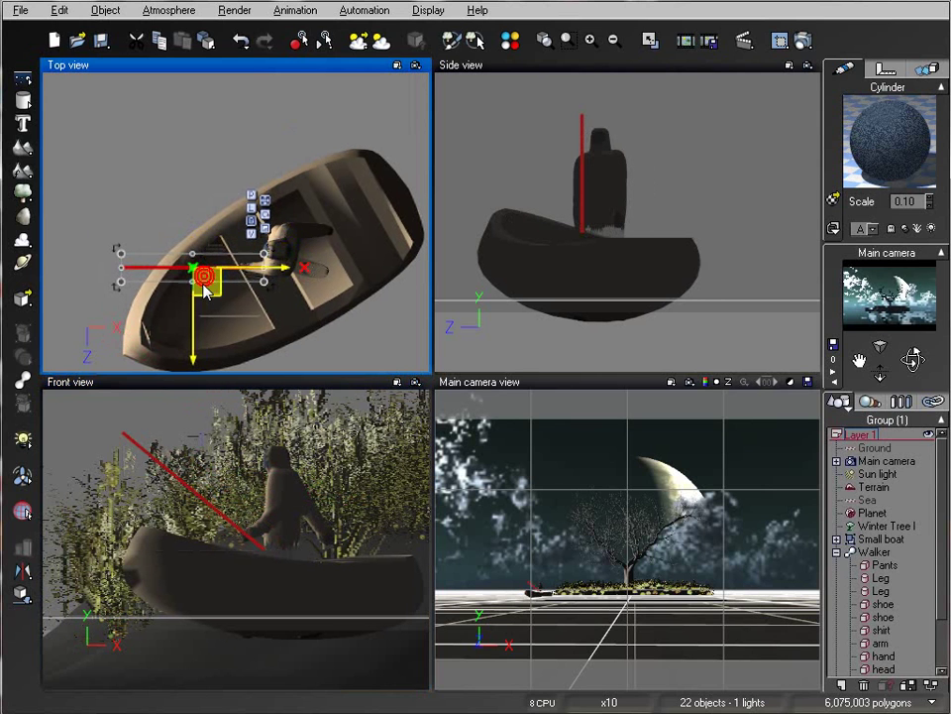
{"action": "left_click", "coordinate": [803, 39]}
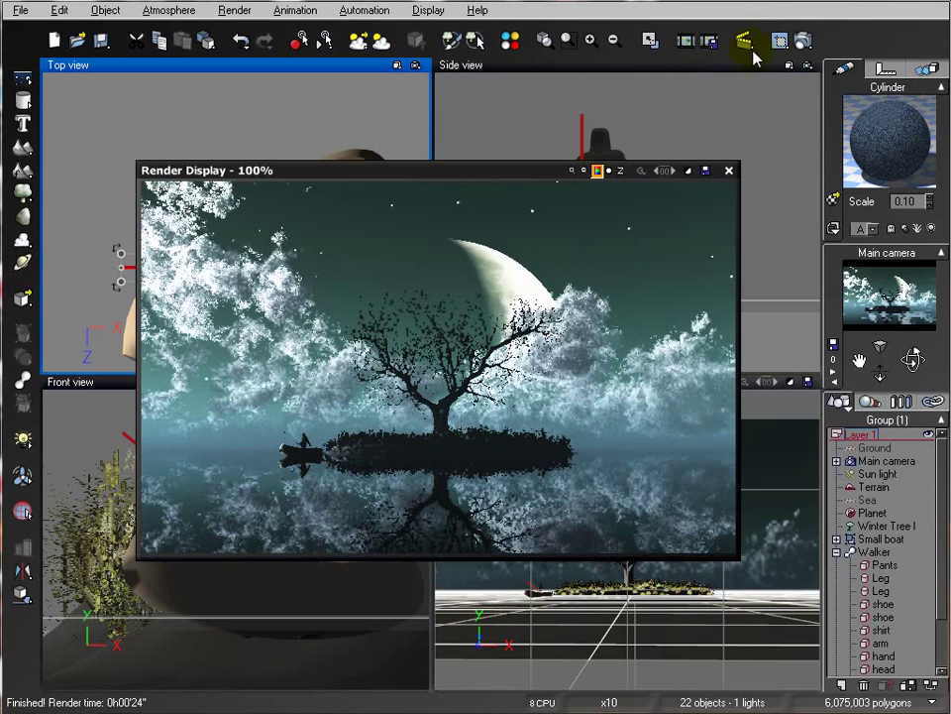
{"action": "left_click", "coordinate": [729, 169]}
Step: Scale the Winter Tree down slightly and shift it a little toward the boat side of the island
{"action": "scroll", "coordinate": [297, 188], "scroll_direction": "up", "scroll_amount": 4}
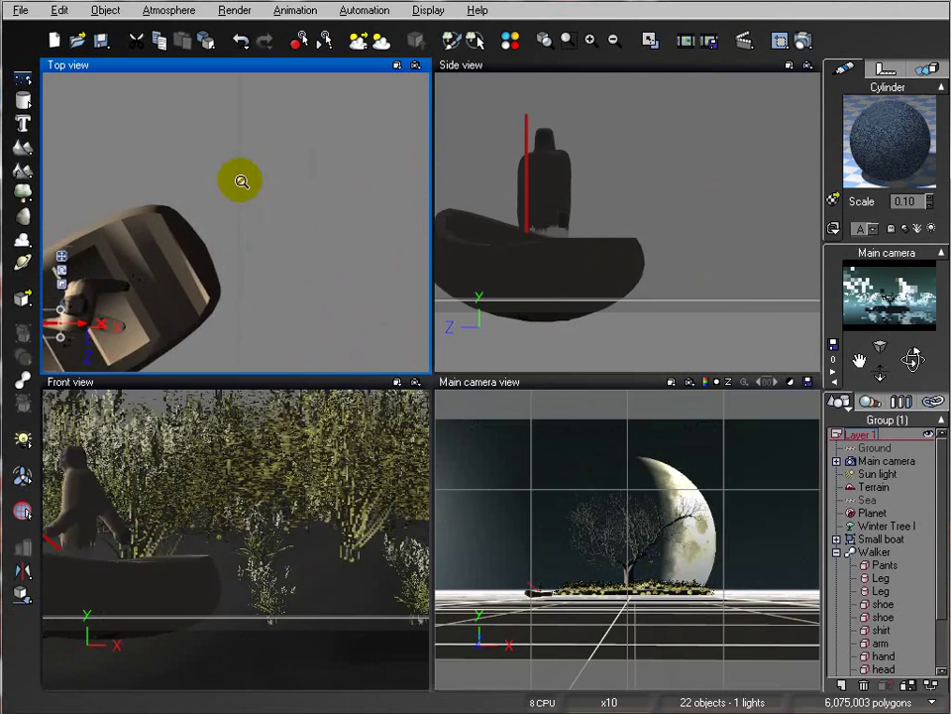
{"action": "scroll", "coordinate": [240, 183], "scroll_direction": "down", "scroll_amount": 4}
{"action": "right_click_drag", "start_coordinate": [268, 154], "coordinate": [202, 274]}
{"action": "left_click_drag", "start_coordinate": [666, 142], "coordinate": [667, 153]}
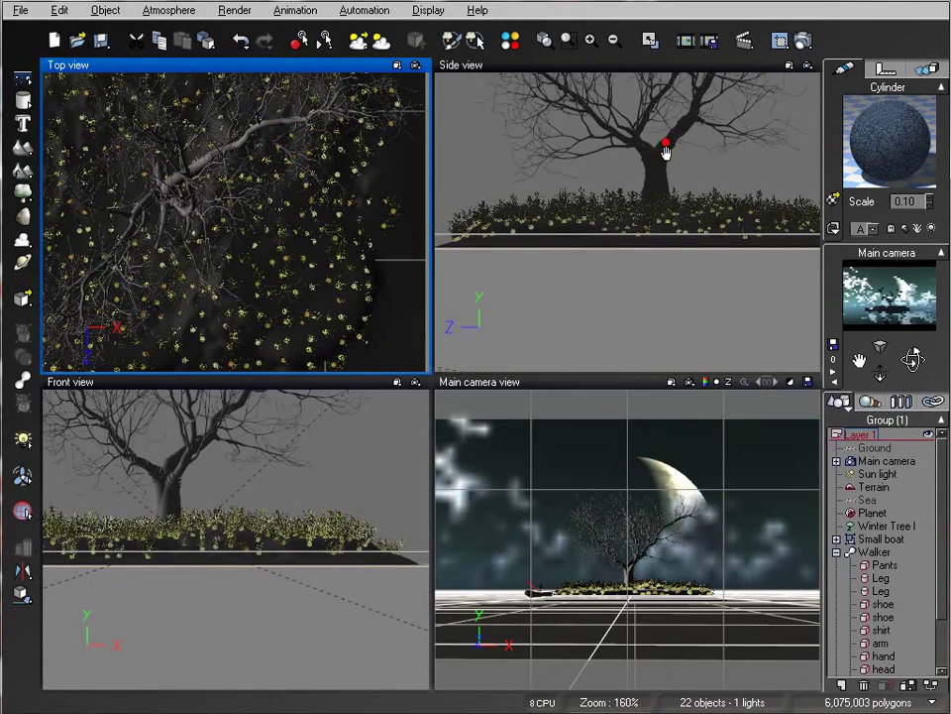
{"action": "left_click", "coordinate": [708, 313]}
{"action": "left_click", "coordinate": [700, 212]}
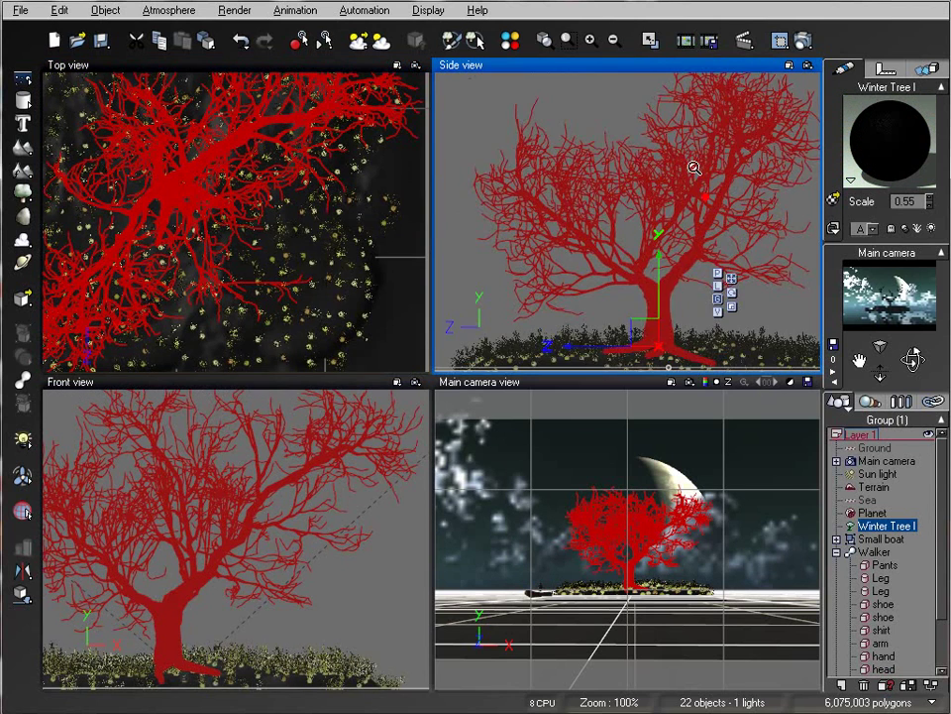
{"action": "scroll", "coordinate": [694, 168], "scroll_direction": "down", "scroll_amount": 2}
{"action": "right_click_drag", "start_coordinate": [693, 167], "coordinate": [658, 230]}
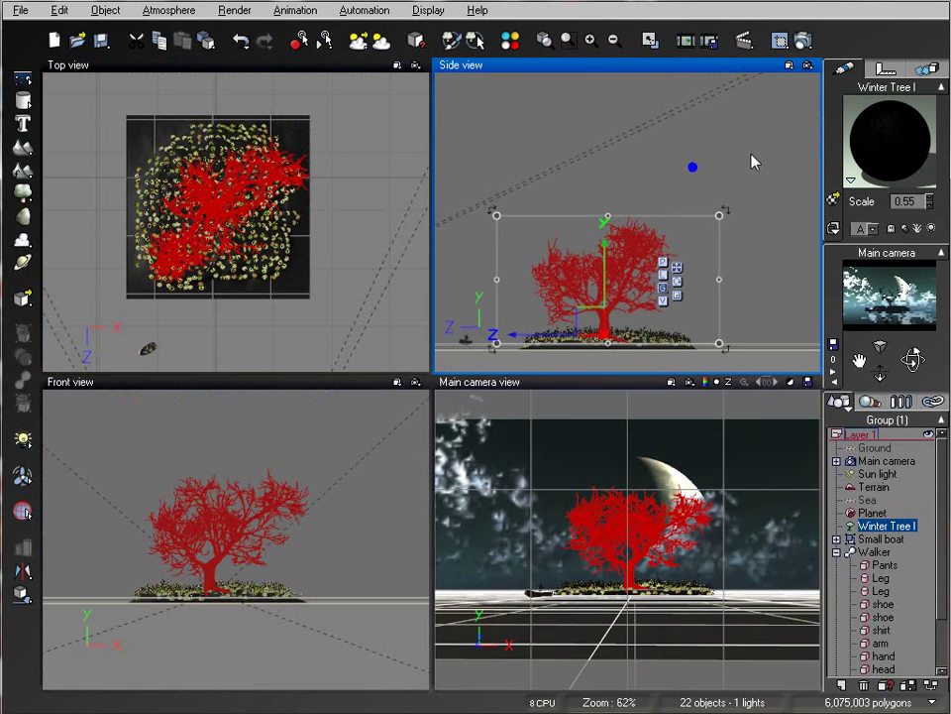
{"action": "mouse_move", "coordinate": [496, 215]}
{"action": "left_mouse_down"}
{"action": "mouse_move", "coordinate": [516, 230]}
{"action": "mouse_move", "coordinate": [497, 215]}
{"action": "left_mouse_up"}
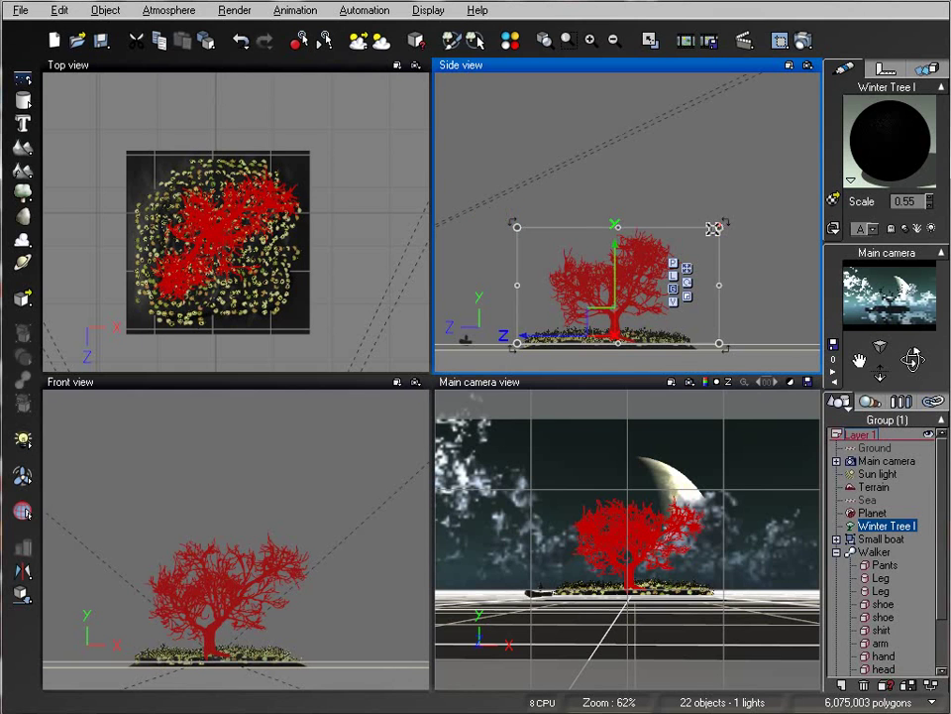
{"action": "left_click_drag", "start_coordinate": [714, 228], "coordinate": [712, 228]}
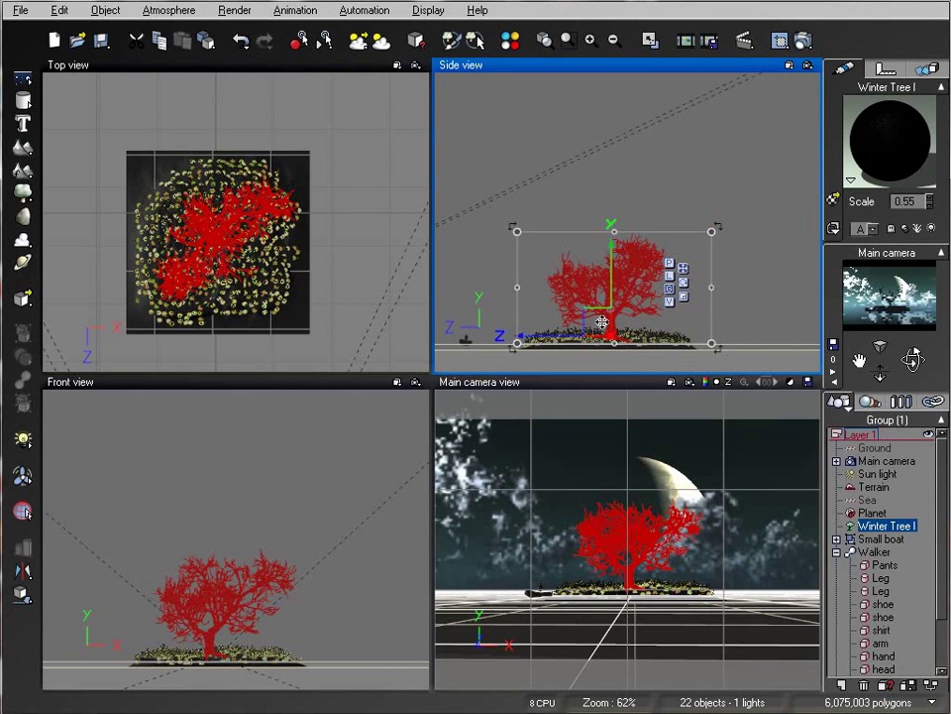
{"action": "left_click_drag", "start_coordinate": [597, 323], "coordinate": [593, 324]}
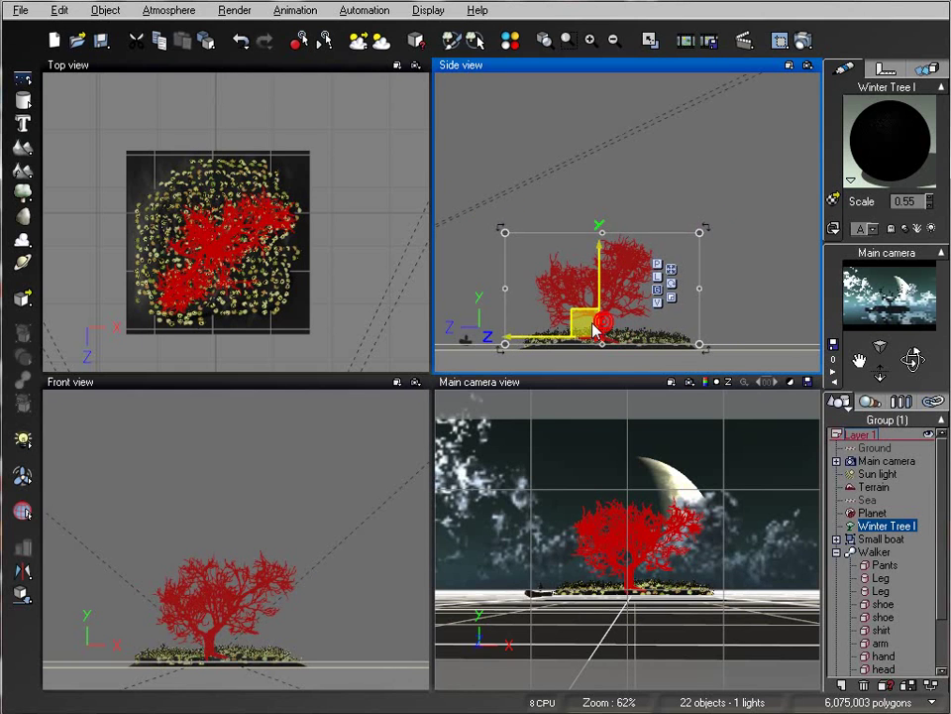
Step: Open the Winter Tree in the Plant Editor, accept its settings, and enlarge the resulting tree slightly on the island
{"action": "right_click", "coordinate": [205, 227]}
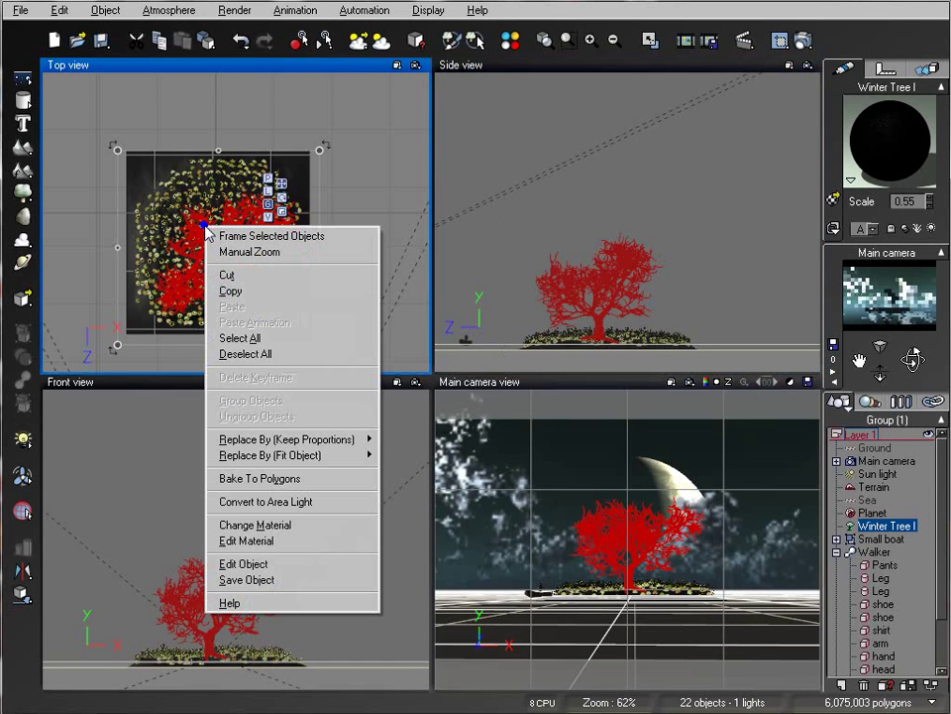
{"action": "left_click", "coordinate": [277, 560]}
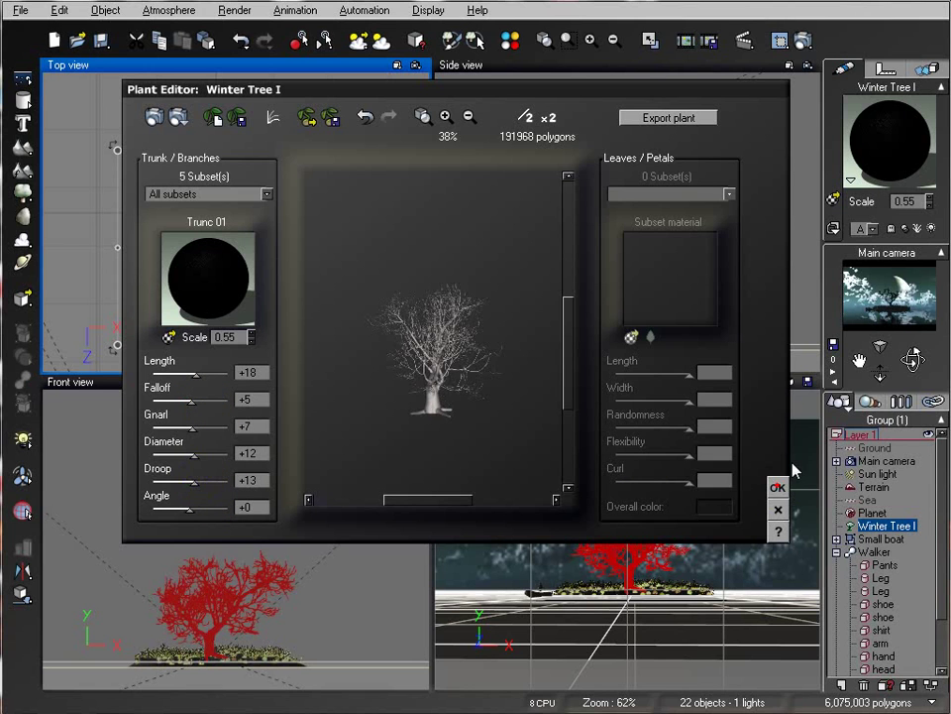
{"action": "left_click", "coordinate": [778, 488]}
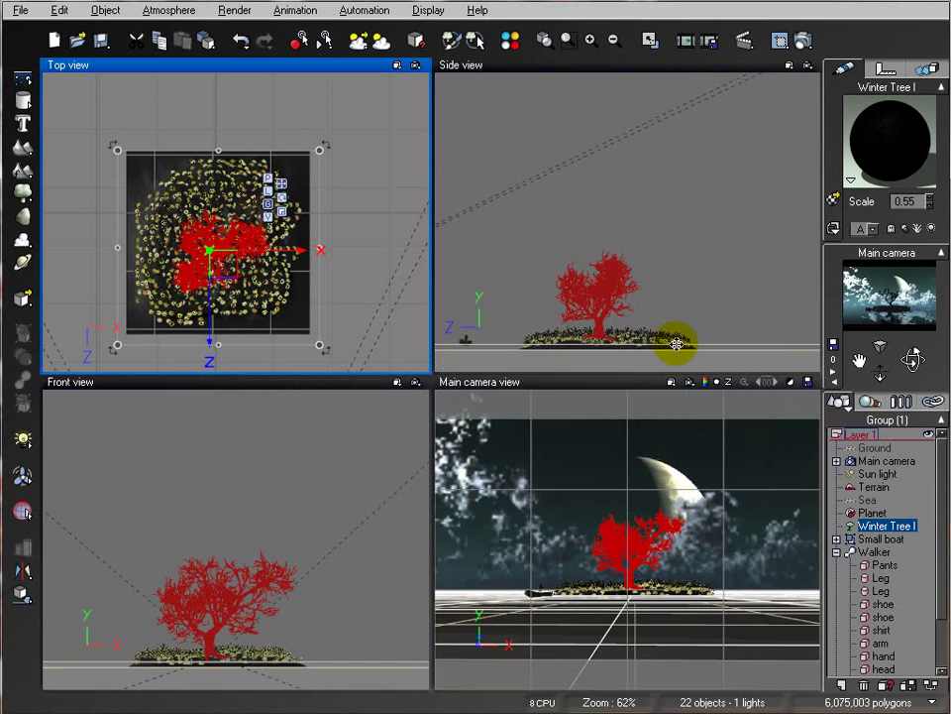
{"action": "left_click", "coordinate": [596, 308]}
{"action": "left_click_drag", "start_coordinate": [654, 238], "coordinate": [679, 232]}
Step: Load the CamoGuy figure from the MetaPeps collection
{"action": "right_click_drag", "start_coordinate": [335, 223], "coordinate": [330, 143]}
{"action": "left_click", "coordinate": [24, 13]}
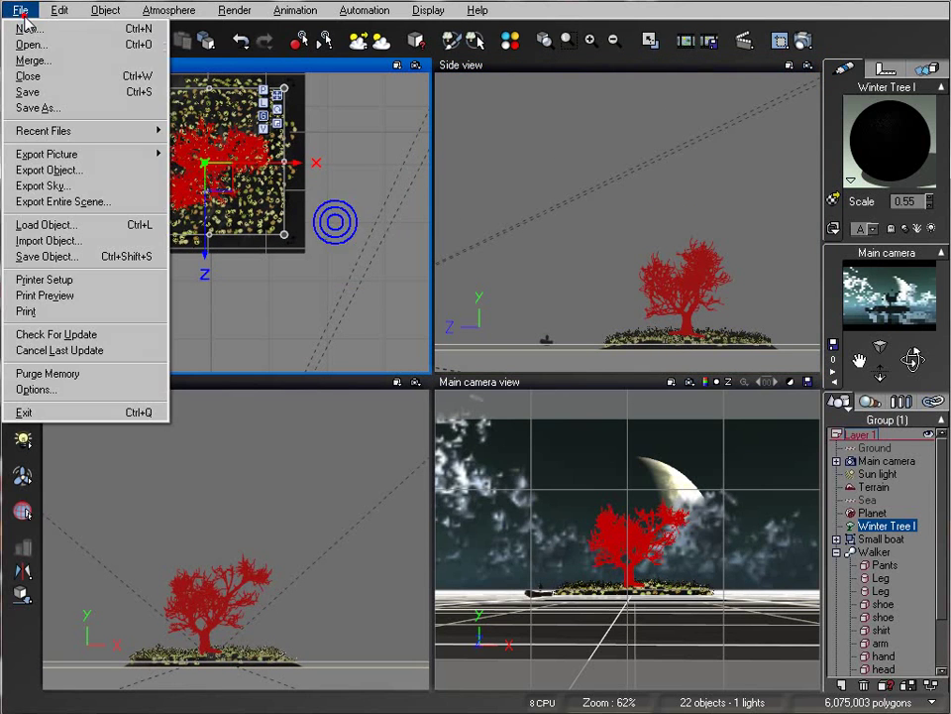
{"action": "left_click", "coordinate": [84, 229]}
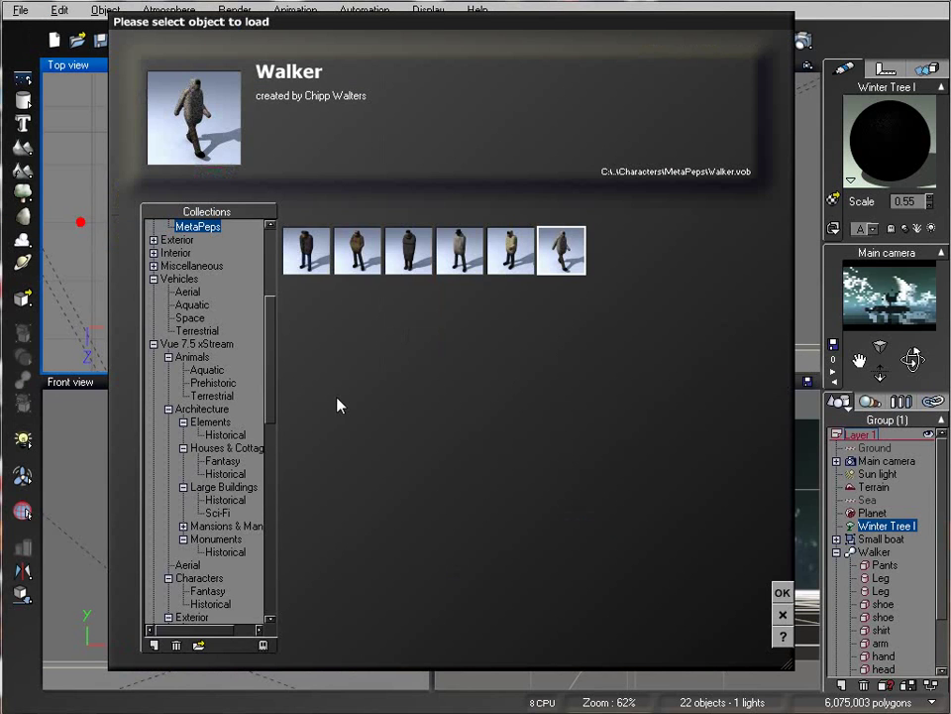
{"action": "left_click", "coordinate": [357, 276]}
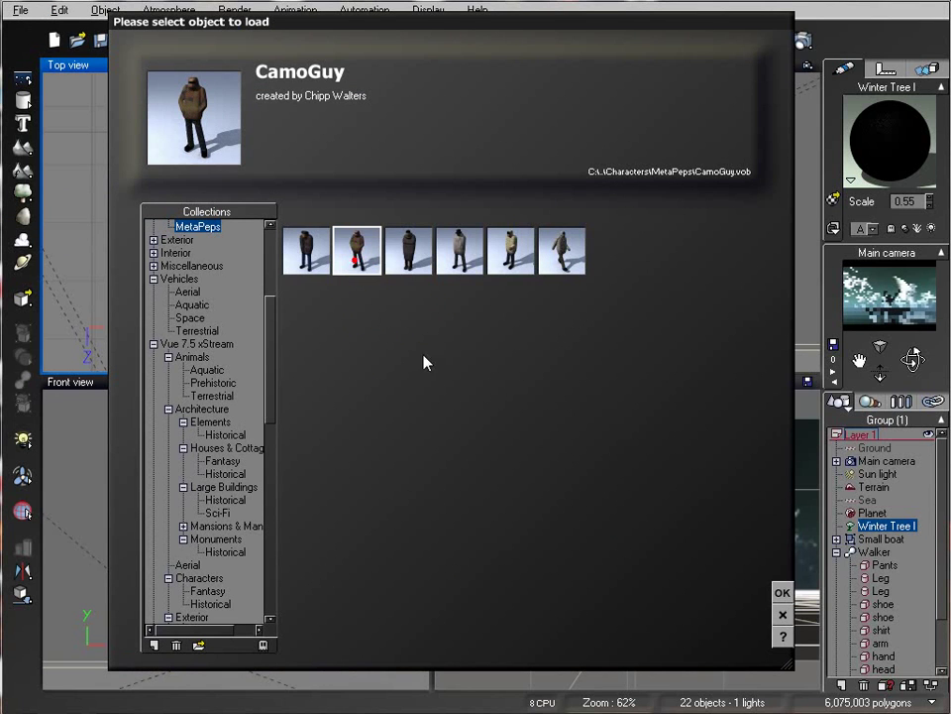
{"action": "double_click", "coordinate": [359, 249]}
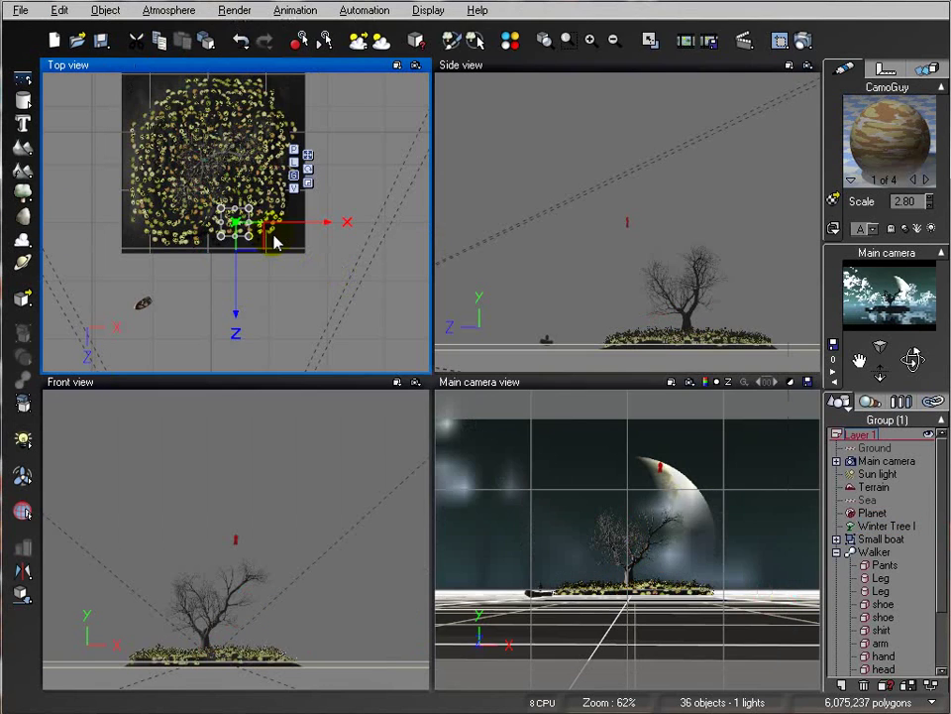
Step: Drop the CamoGuy onto the island's ground and slide it closer to the tree
{"action": "right_click_drag", "start_coordinate": [277, 248], "coordinate": [299, 287]}
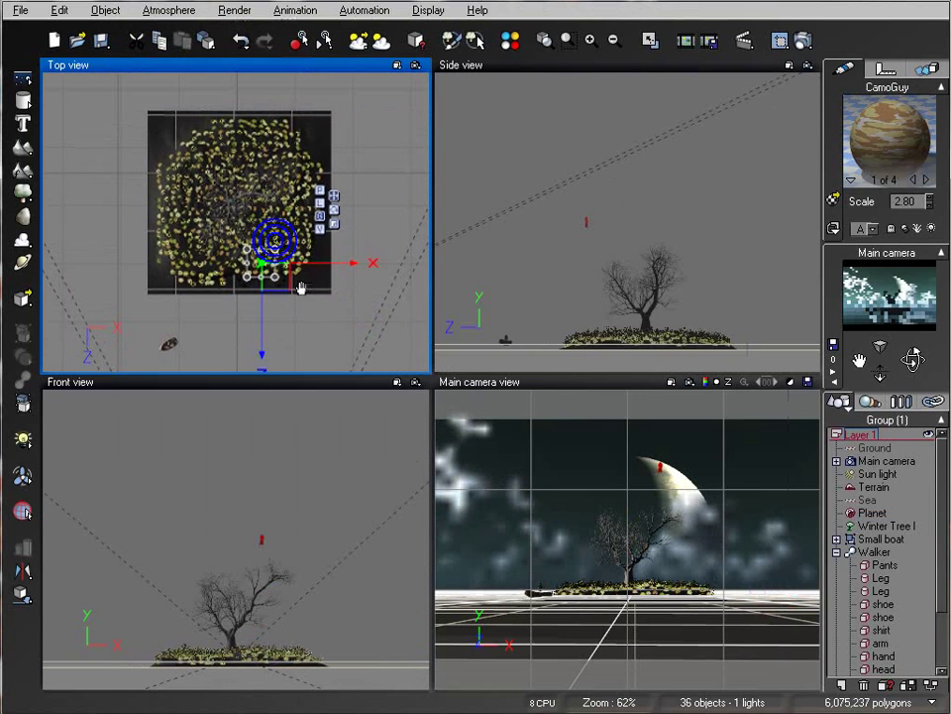
{"action": "scroll", "coordinate": [302, 277], "scroll_direction": "up", "scroll_amount": 2}
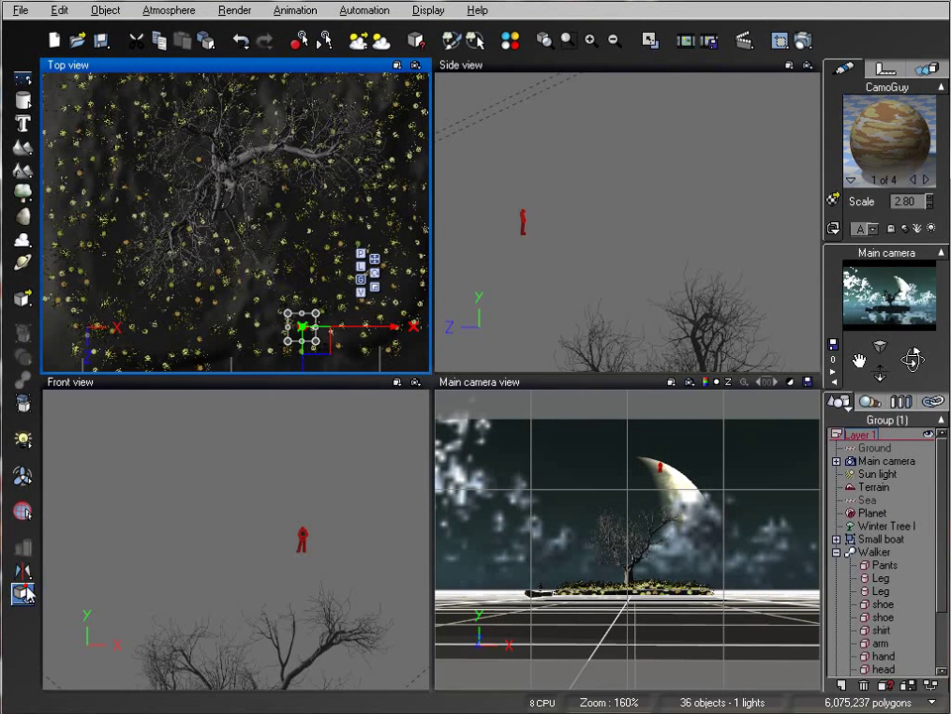
{"action": "left_click", "coordinate": [24, 591]}
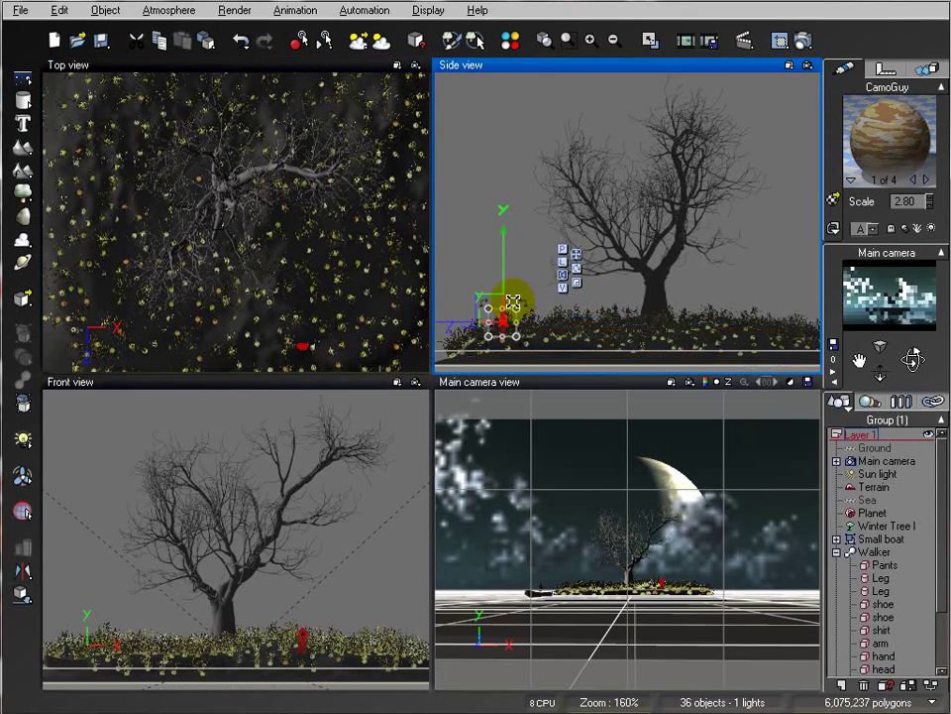
{"action": "left_click_drag", "start_coordinate": [492, 313], "coordinate": [620, 312]}
Step: Position the CamoGuy turned diagonally beside the tree's outer branches and enlarge the figure slightly
{"action": "scroll", "coordinate": [293, 262], "scroll_direction": "up", "scroll_amount": 5}
{"action": "right_click_drag", "start_coordinate": [293, 261], "coordinate": [72, 241]}
{"action": "mouse_move", "coordinate": [170, 245]}
{"action": "left_mouse_down"}
{"action": "mouse_move", "coordinate": [353, 255]}
{"action": "mouse_move", "coordinate": [268, 230]}
{"action": "left_mouse_up"}
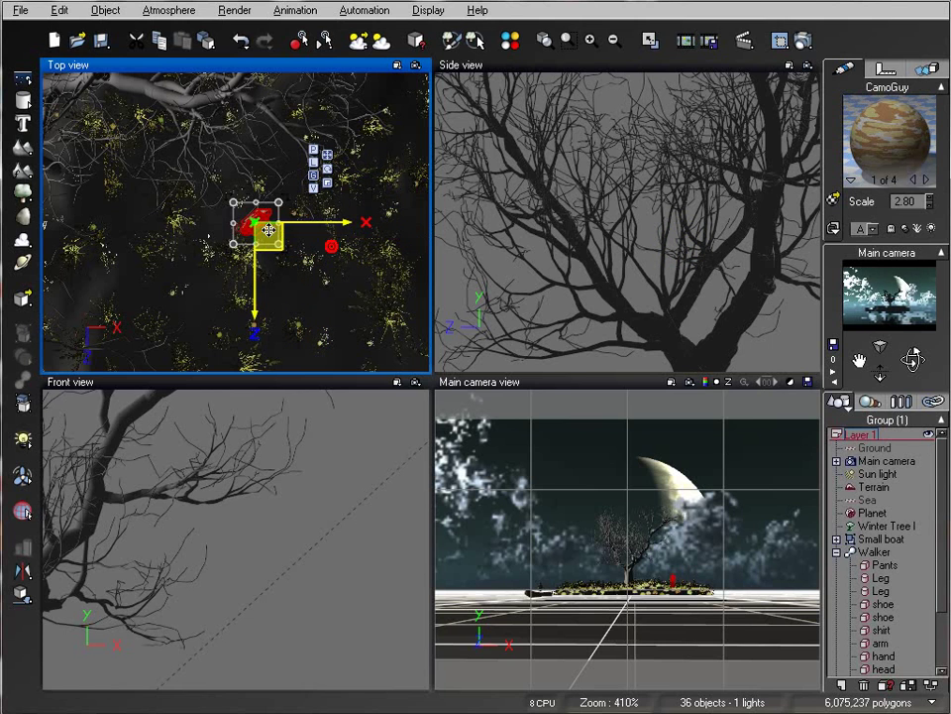
{"action": "right_click_drag", "start_coordinate": [721, 236], "coordinate": [697, 119]}
{"action": "right_click_drag", "start_coordinate": [667, 291], "coordinate": [684, 226]}
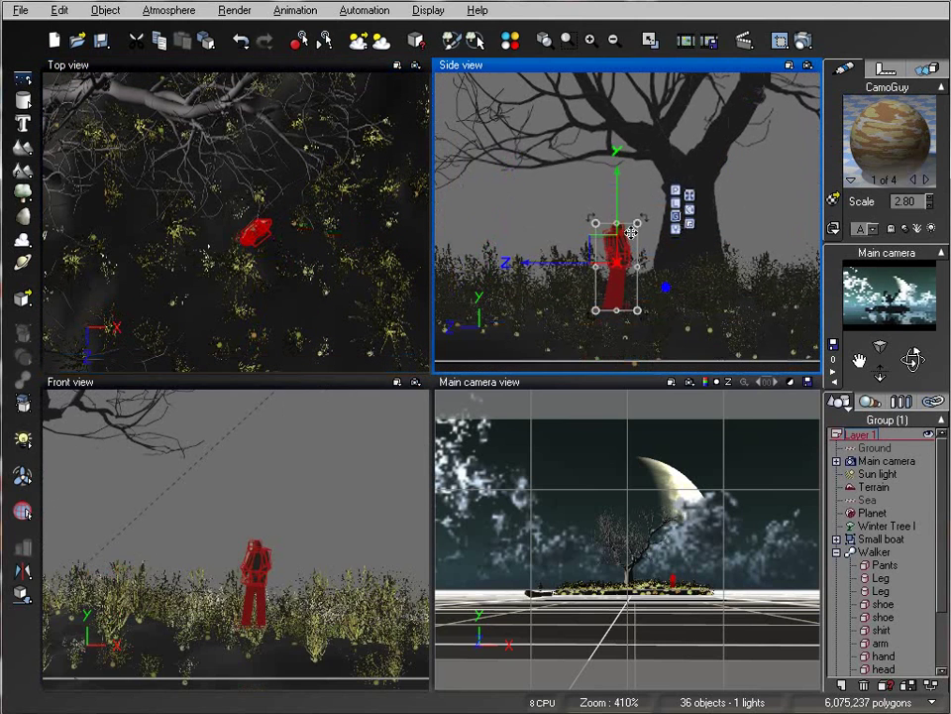
{"action": "left_click_drag", "start_coordinate": [635, 225], "coordinate": [641, 214]}
Step: Duplicate the CamoGuy and place the copy, turned to a different angle, nearer the tree trunk
{"action": "left_click", "coordinate": [319, 257]}
{"action": "left_click_drag", "start_coordinate": [296, 268], "coordinate": [106, 160], "text": "alt"}
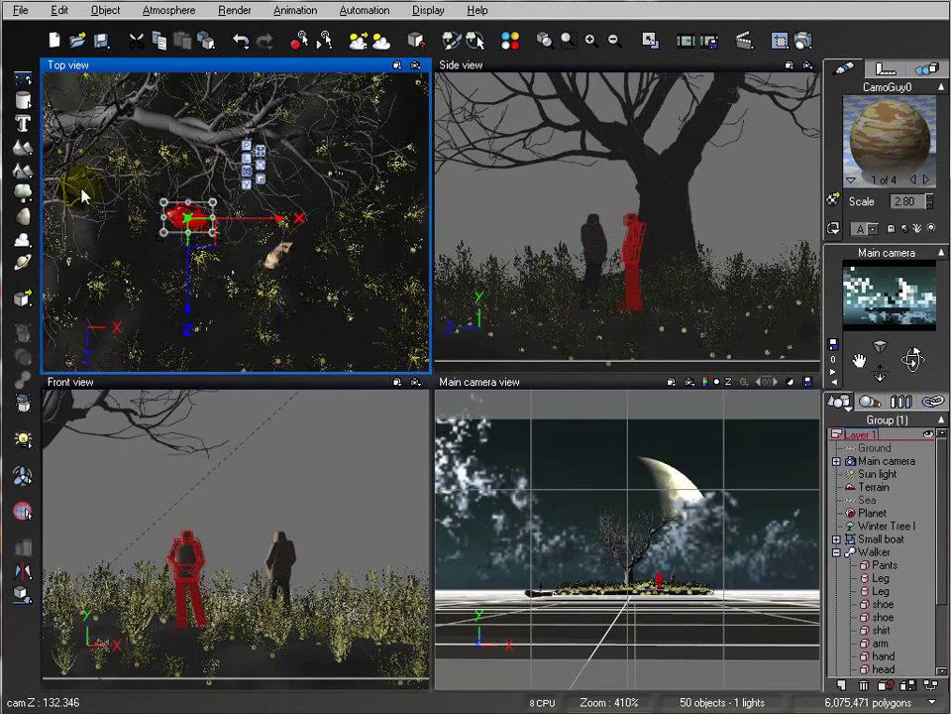
{"action": "left_click_drag", "start_coordinate": [204, 224], "coordinate": [208, 198]}
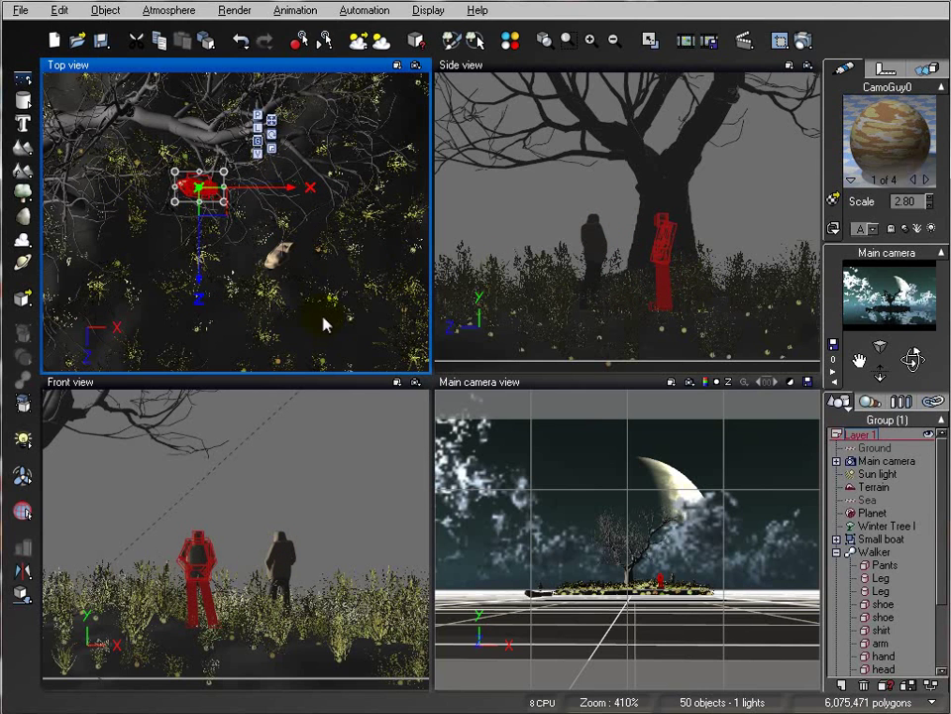
Step: Add a quadratic point light and lower it into the grass between the two CamoGuy figures
{"action": "left_click", "coordinate": [30, 446]}
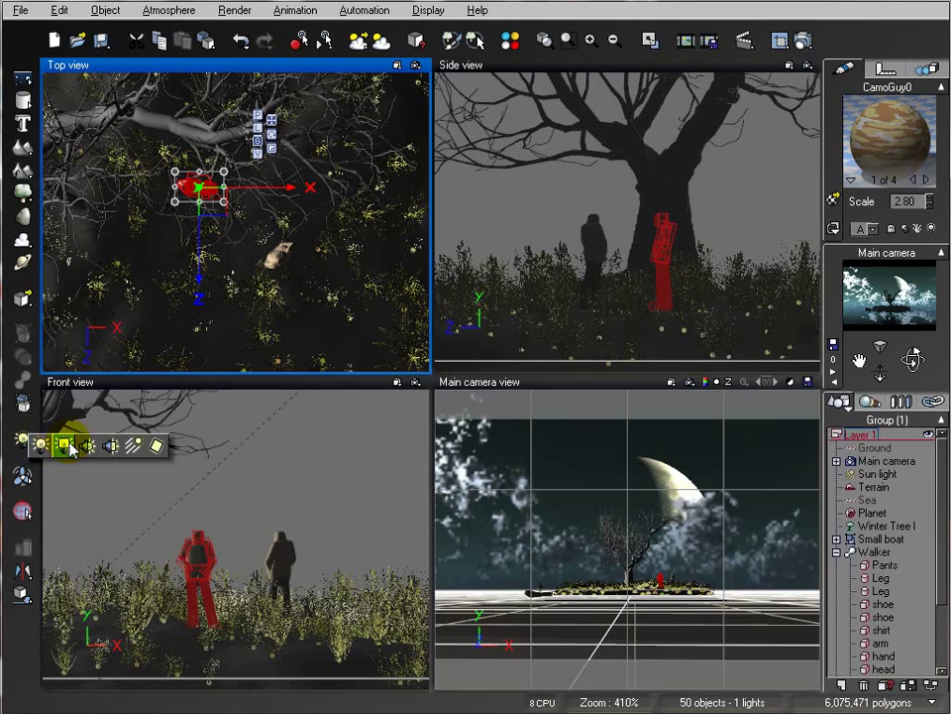
{"action": "left_click", "coordinate": [66, 446]}
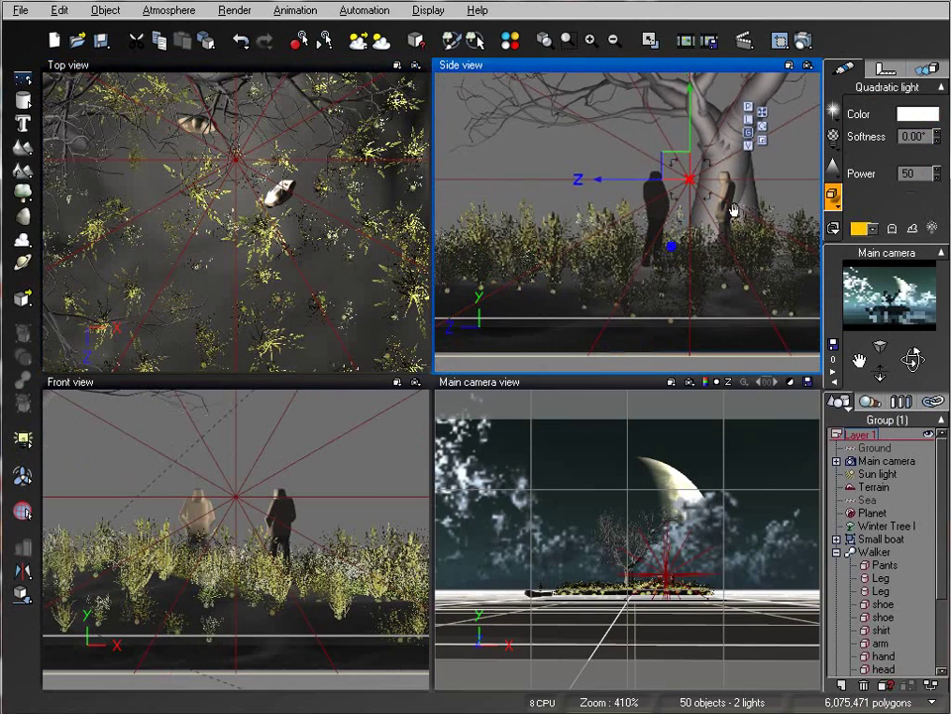
{"action": "left_click_drag", "start_coordinate": [696, 165], "coordinate": [675, 232]}
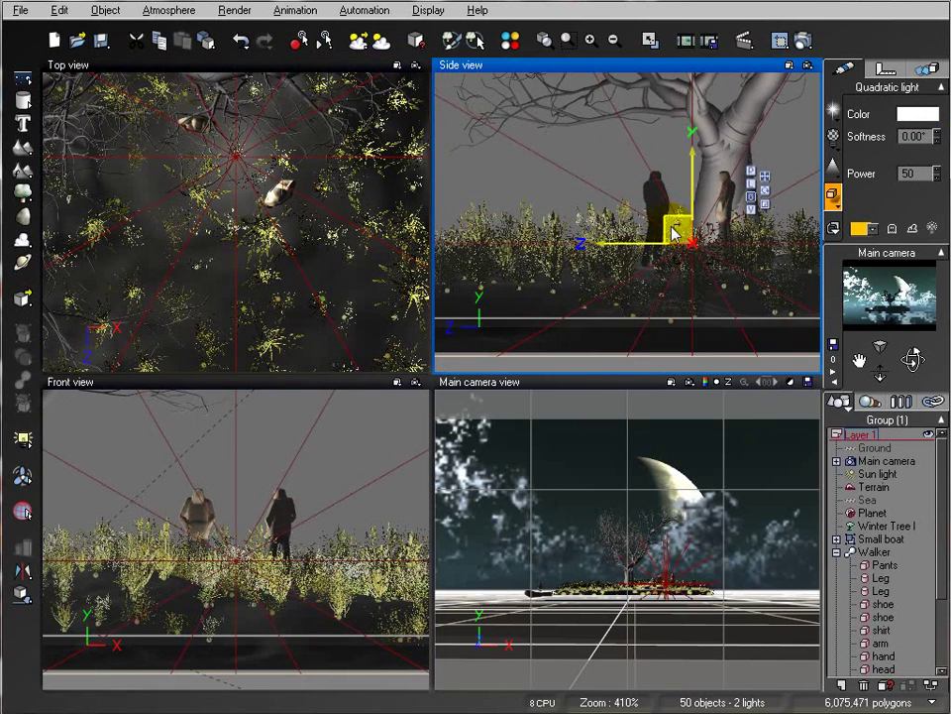
Step: Set the quadratic light's color to orange with red 242, green 121 and blue 29
{"action": "right_click", "coordinate": [902, 117]}
{"action": "left_click", "coordinate": [926, 122]}
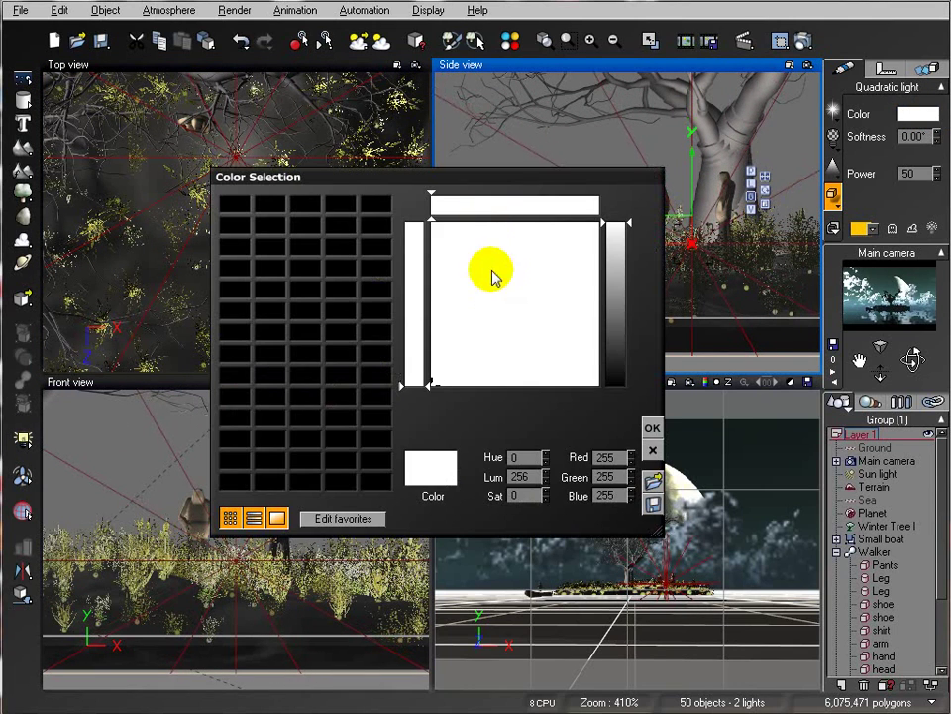
{"action": "left_click_drag", "start_coordinate": [442, 248], "coordinate": [437, 249]}
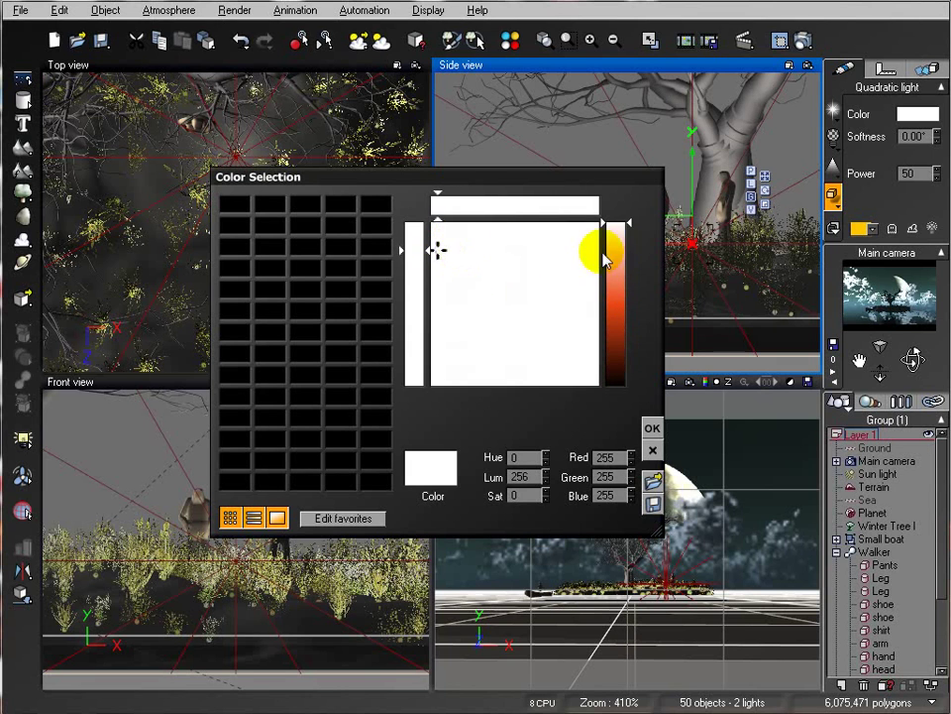
{"action": "left_click_drag", "start_coordinate": [622, 253], "coordinate": [620, 271]}
{"action": "mouse_move", "coordinate": [435, 248]}
{"action": "left_mouse_down"}
{"action": "mouse_move", "coordinate": [442, 227]}
{"action": "mouse_move", "coordinate": [443, 241]}
{"action": "left_mouse_up"}
{"action": "left_click", "coordinate": [623, 298]}
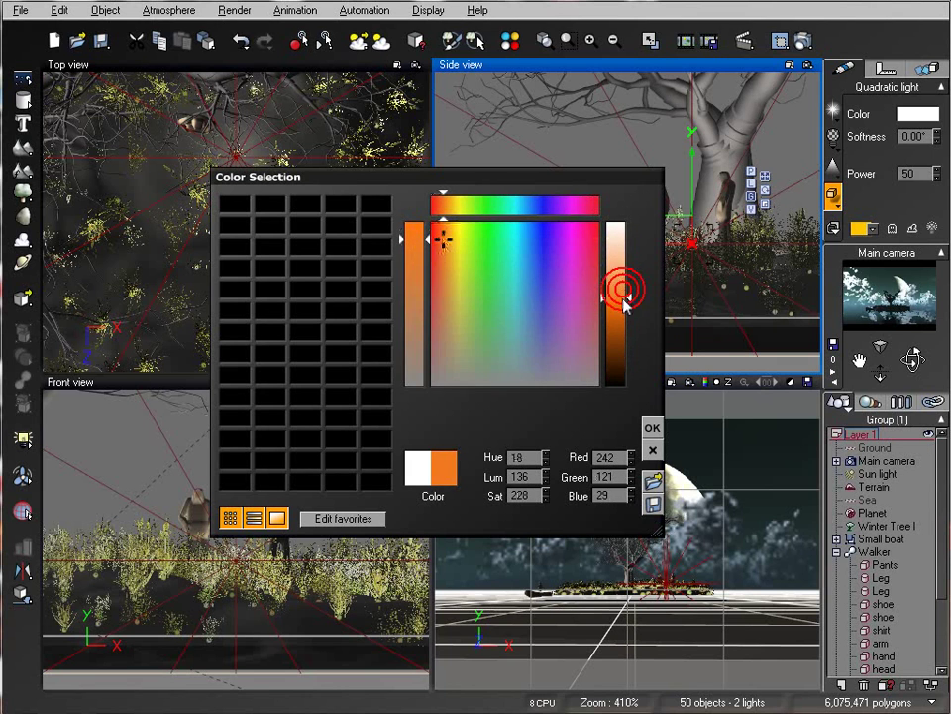
{"action": "left_click", "coordinate": [652, 426]}
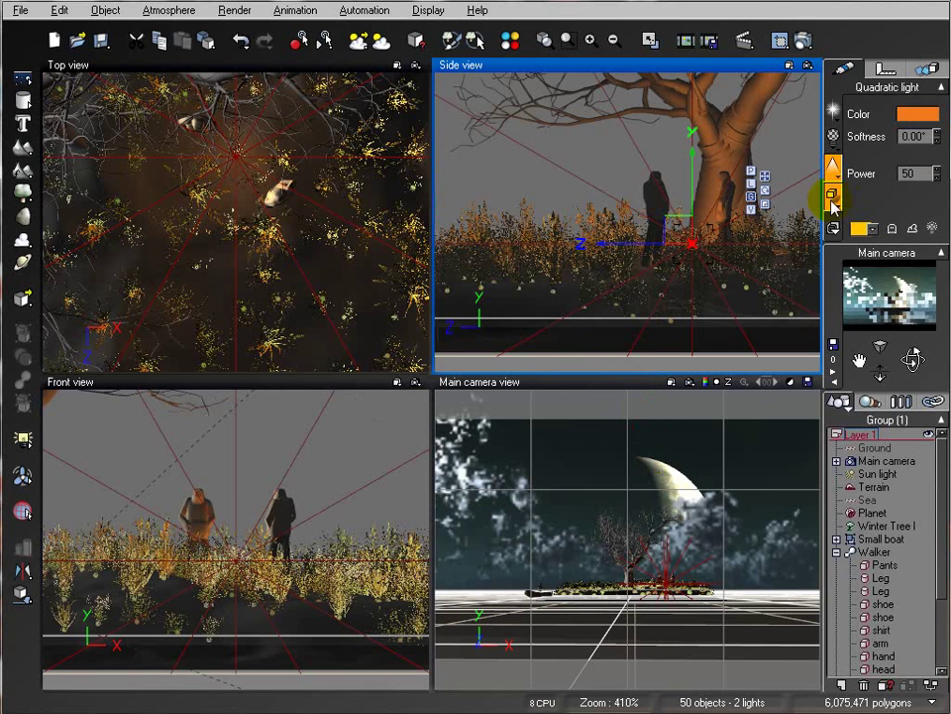
Step: Enable volumetric lighting for the quadratic light, with shadows cast in the volume and smoke or dust shown in the beam
{"action": "left_click", "coordinate": [835, 169]}
{"action": "left_click", "coordinate": [896, 206]}
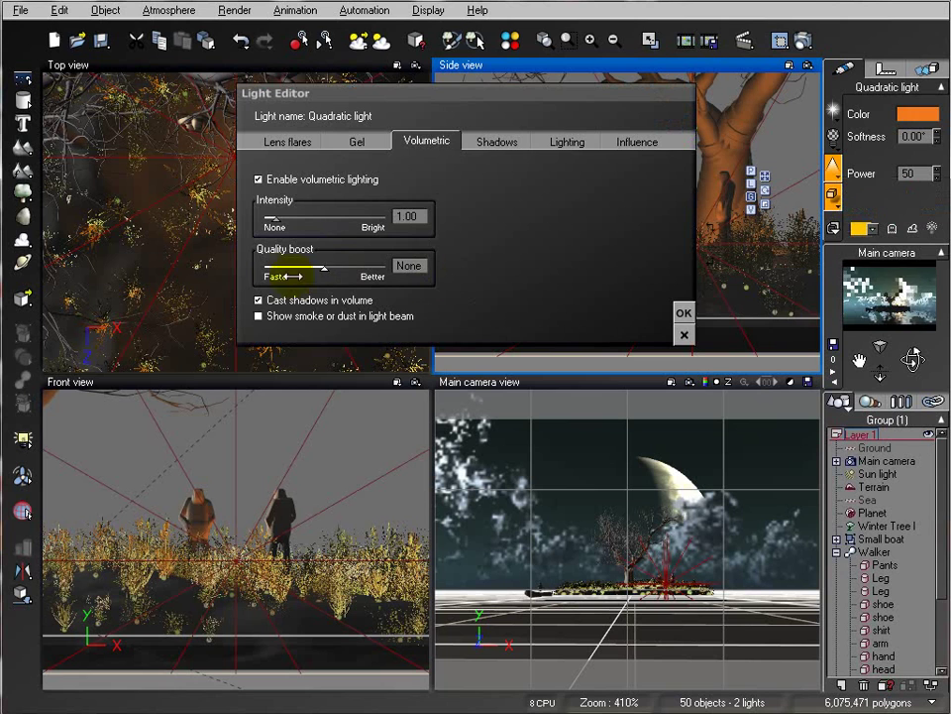
{"action": "left_click", "coordinate": [259, 315]}
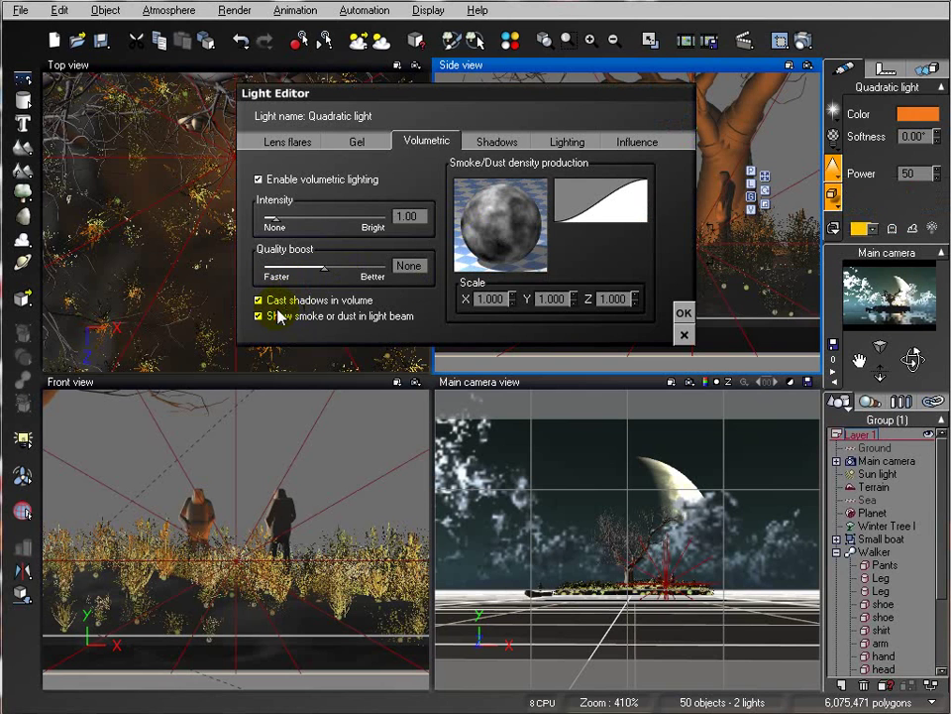
{"action": "left_click", "coordinate": [683, 312]}
Step: Render a preview of the scene to check the volumetric orange light, and close it
{"action": "left_click", "coordinate": [804, 39]}
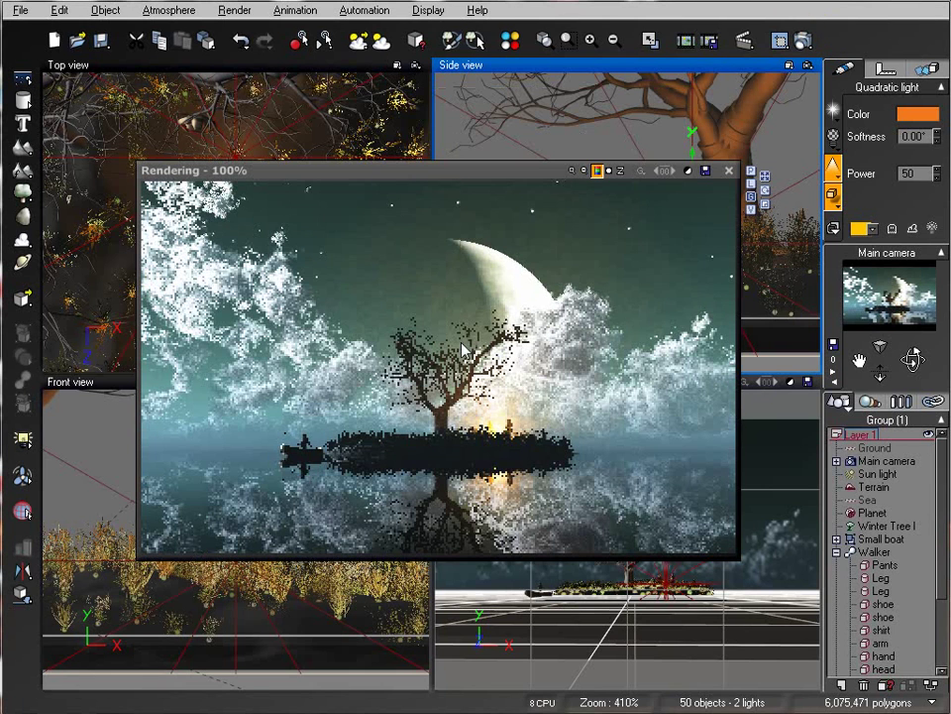
{"action": "left_click", "coordinate": [704, 172]}
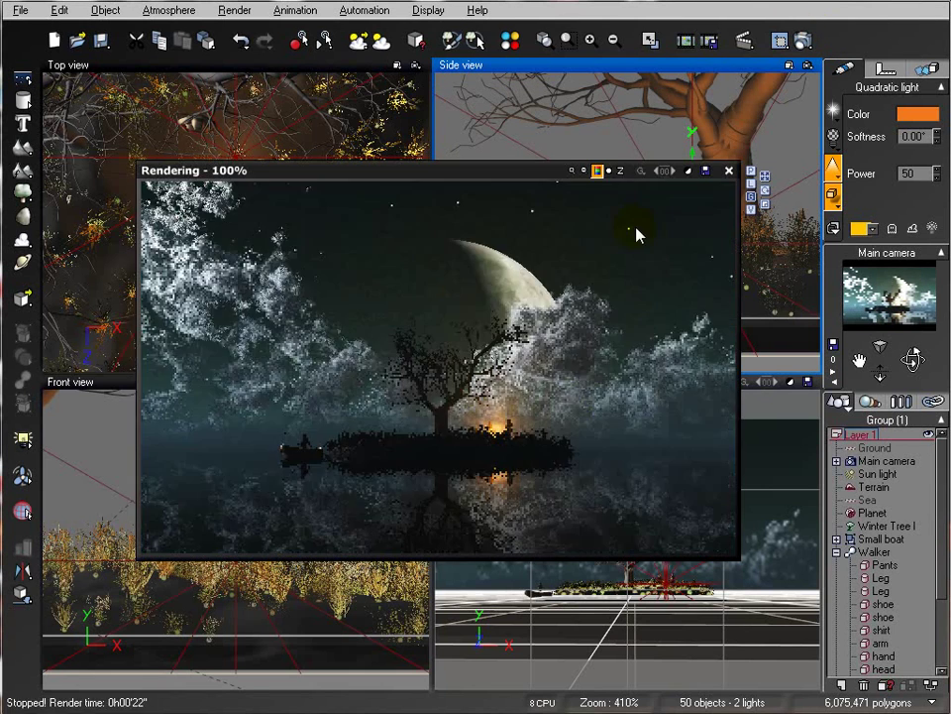
{"action": "left_click", "coordinate": [730, 172]}
Step: Set the quadratic light's power to 15 and render a preview of the weaker glow
{"action": "left_click", "coordinate": [937, 177]}
{"action": "left_click", "coordinate": [938, 177]}
{"action": "left_click", "coordinate": [937, 178]}
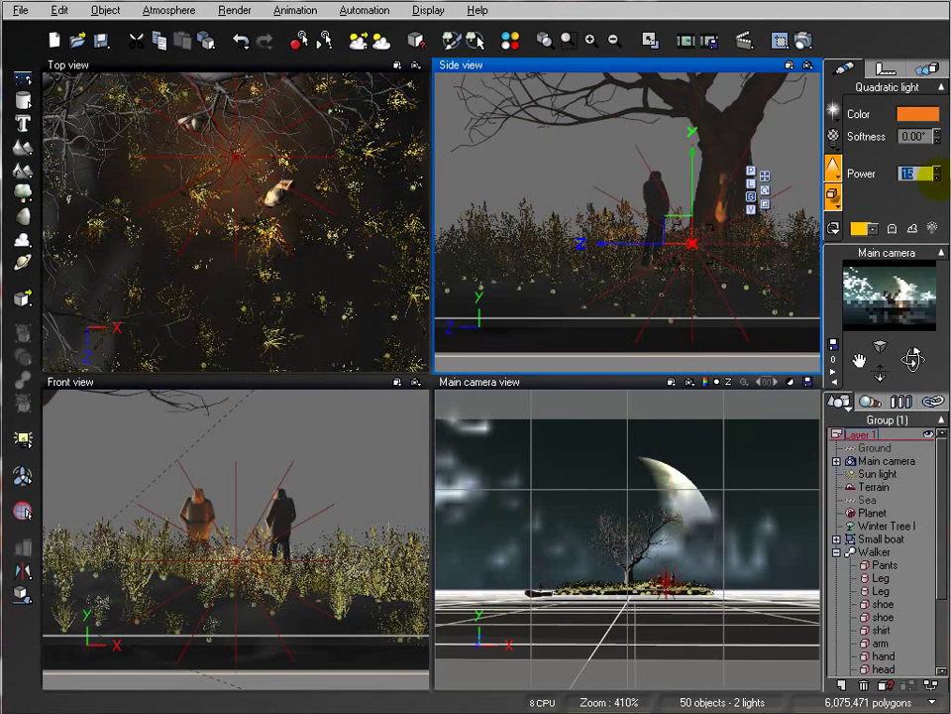
{"action": "left_click", "coordinate": [938, 177]}
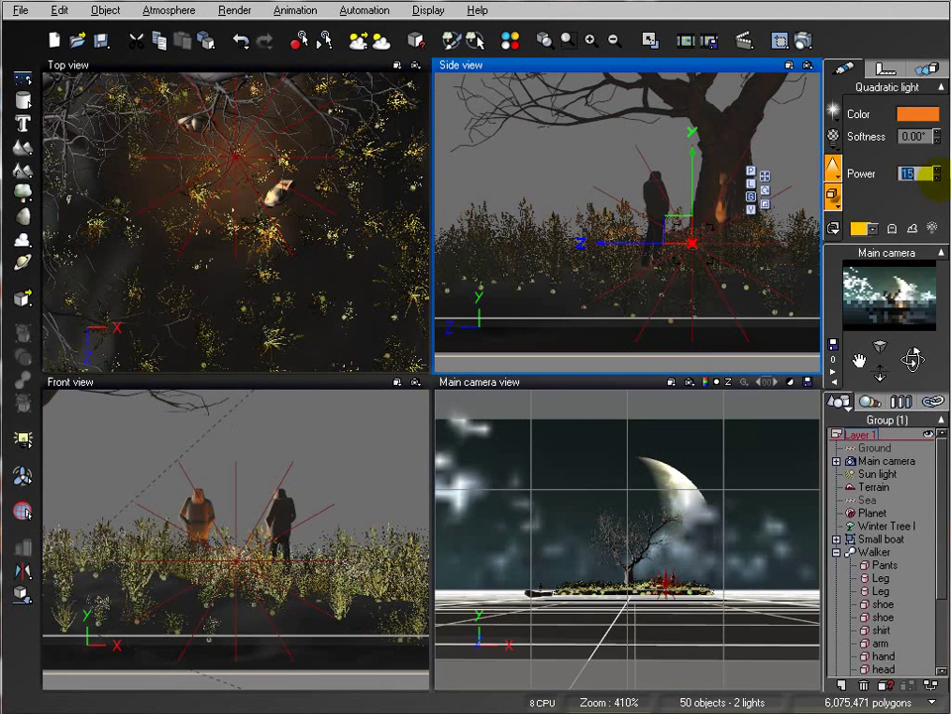
{"action": "left_click", "coordinate": [803, 40]}
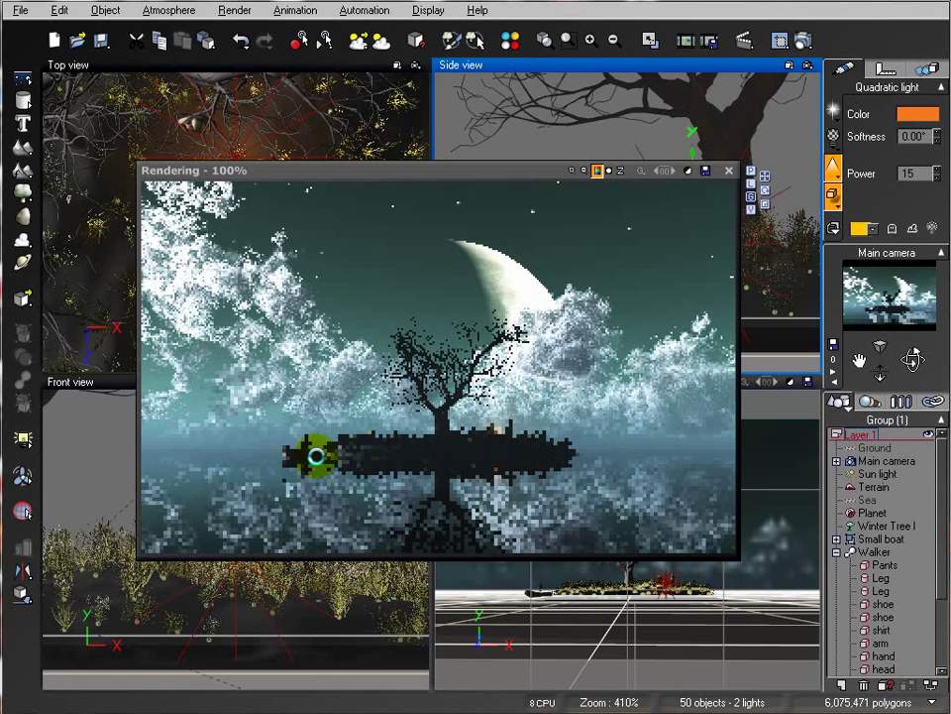
{"action": "left_click", "coordinate": [619, 459]}
{"action": "left_click", "coordinate": [729, 170]}
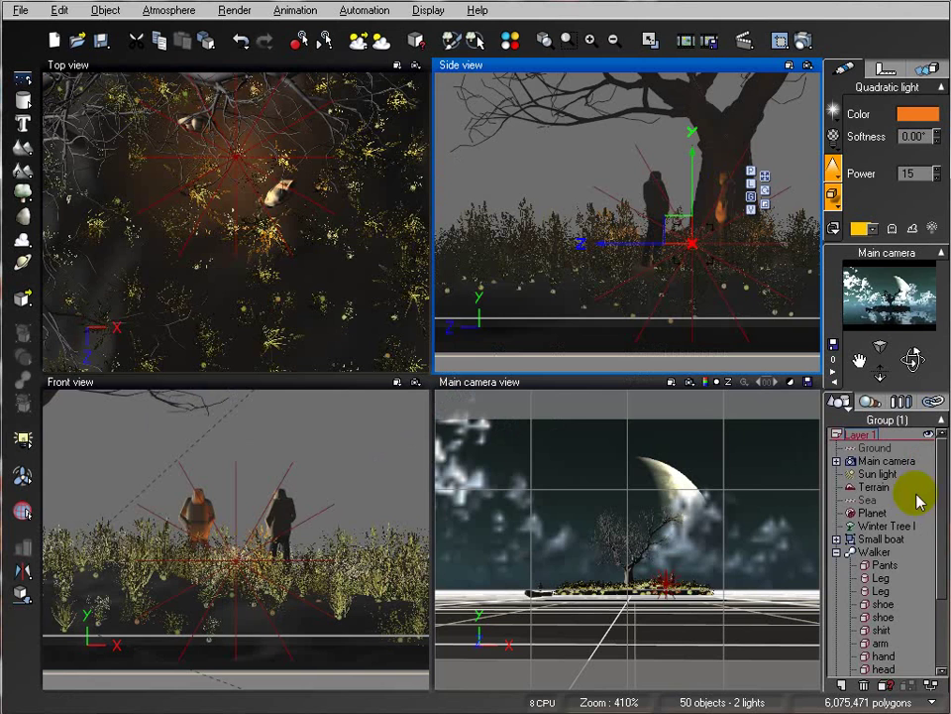
Step: Reframe the main camera so the island and horizon sit slightly higher in the picture
{"action": "left_click", "coordinate": [872, 460]}
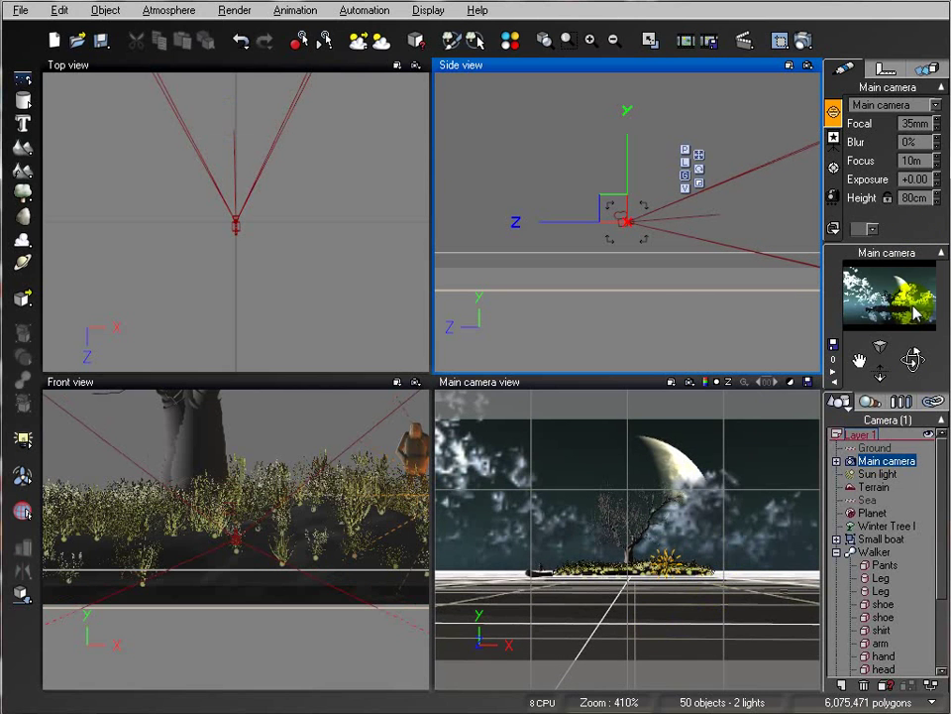
{"action": "left_click_drag", "start_coordinate": [890, 317], "coordinate": [904, 319]}
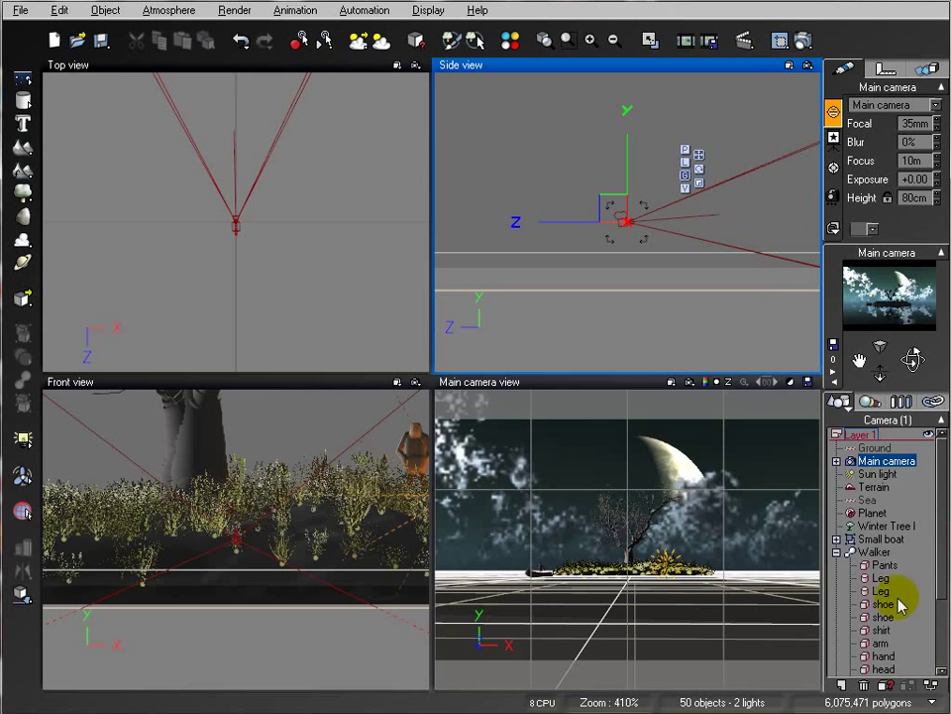
Step: Move the small boat, the Walker and the pole cylinder together farther from the island, toward the camera
{"action": "left_click", "coordinate": [837, 552]}
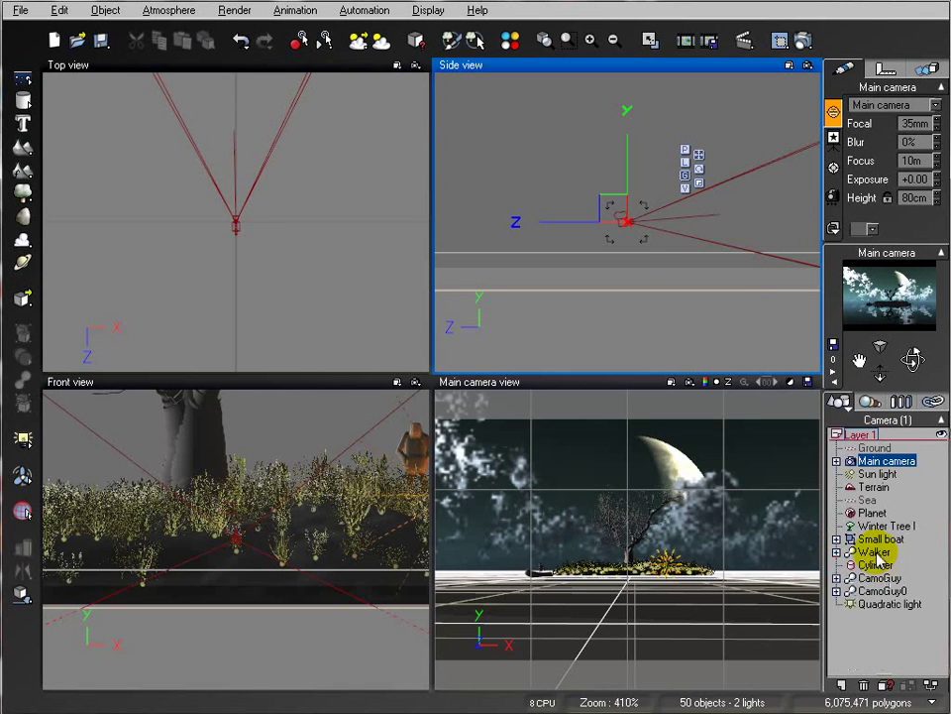
{"action": "left_click", "coordinate": [875, 552]}
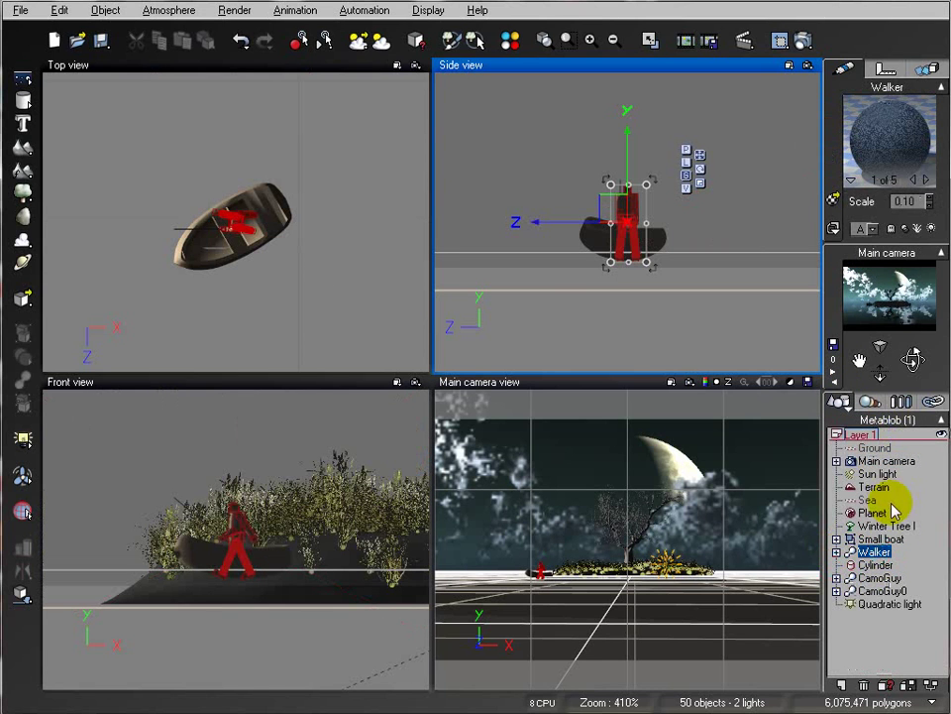
{"action": "left_click", "coordinate": [881, 540], "text": "ctrl"}
{"action": "left_click", "coordinate": [332, 259]}
{"action": "scroll", "coordinate": [330, 260], "scroll_direction": "down", "scroll_amount": 6}
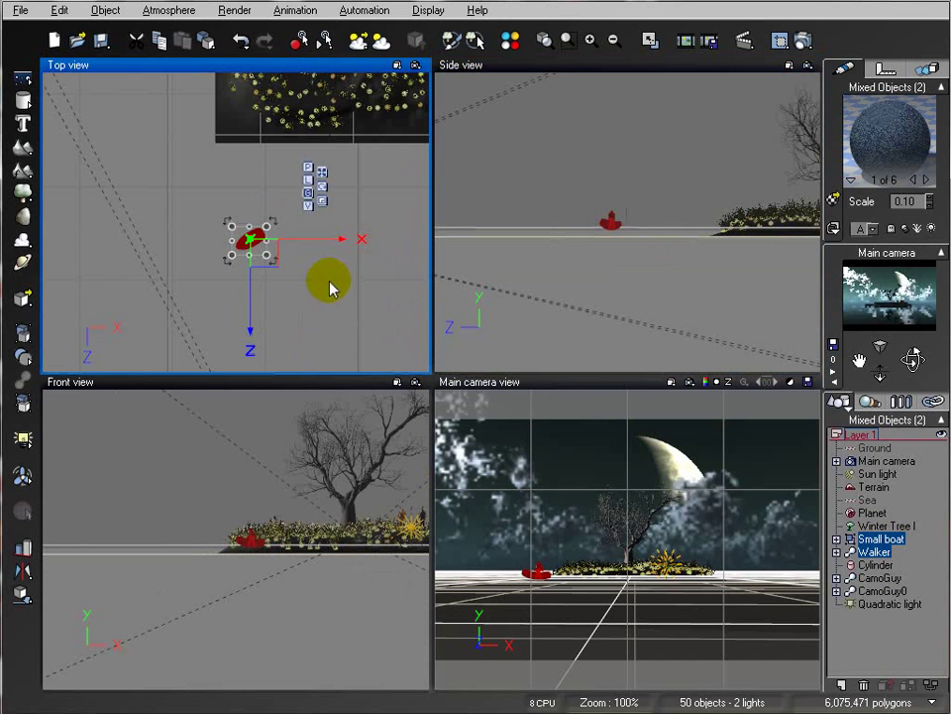
{"action": "key", "text": "ctrl+z"}
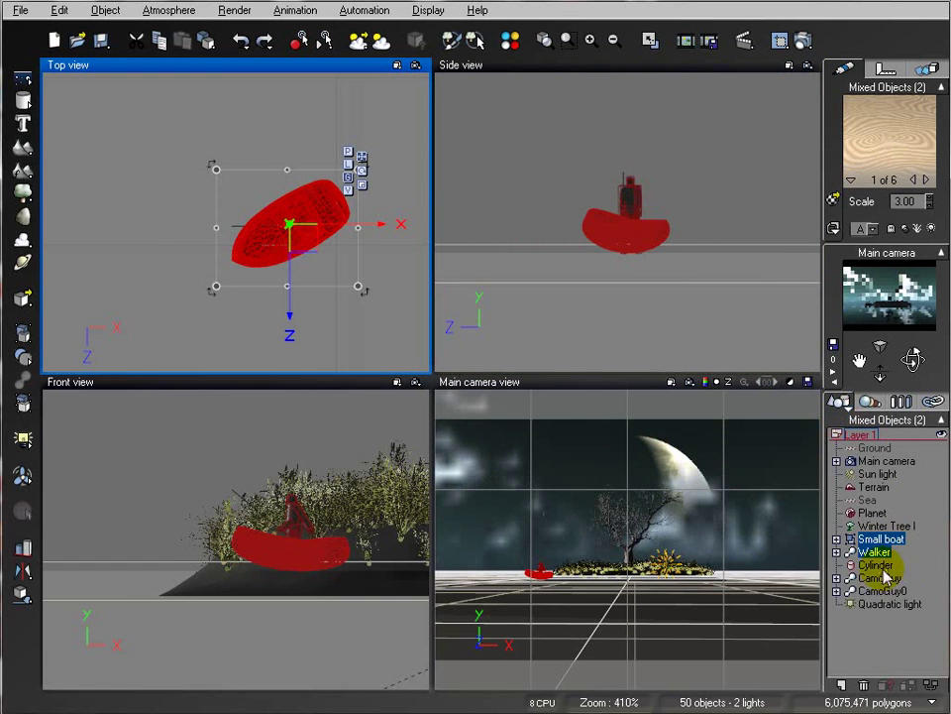
{"action": "left_click", "coordinate": [876, 564], "text": "ctrl"}
{"action": "left_click_drag", "start_coordinate": [248, 251], "coordinate": [270, 309]}
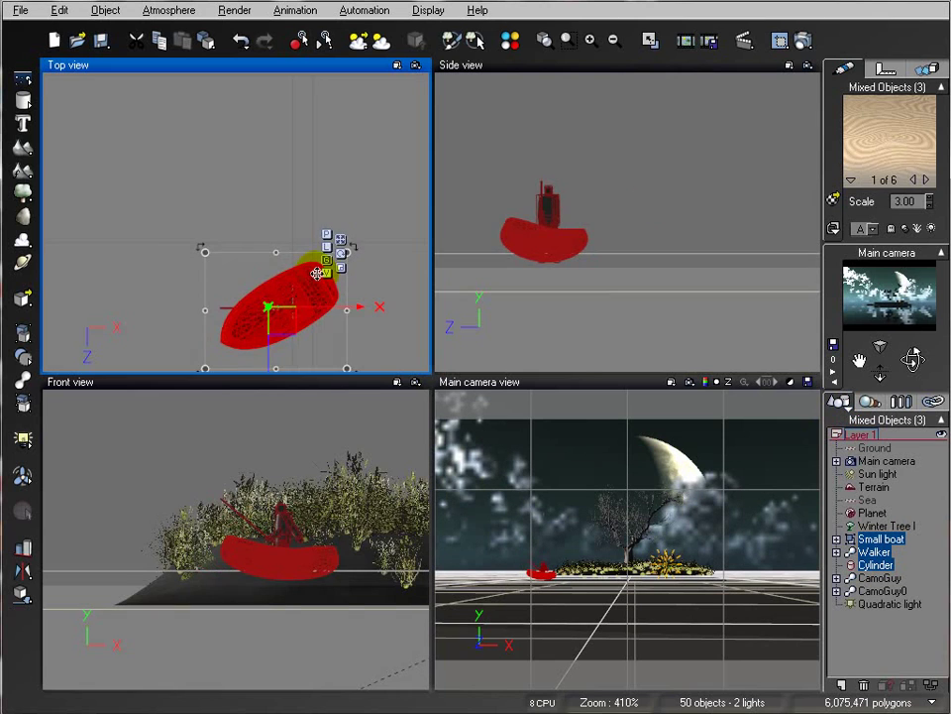
{"action": "scroll", "coordinate": [317, 276], "scroll_direction": "down", "scroll_amount": 4}
{"action": "left_click_drag", "start_coordinate": [261, 263], "coordinate": [257, 263]}
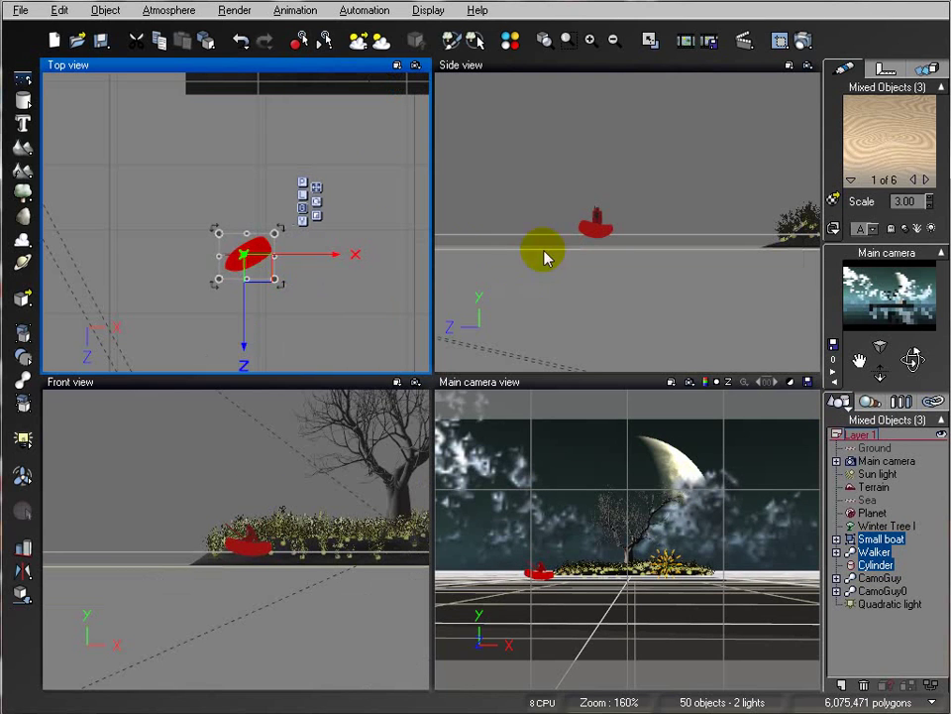
{"action": "right_click_drag", "start_coordinate": [327, 130], "coordinate": [278, 175]}
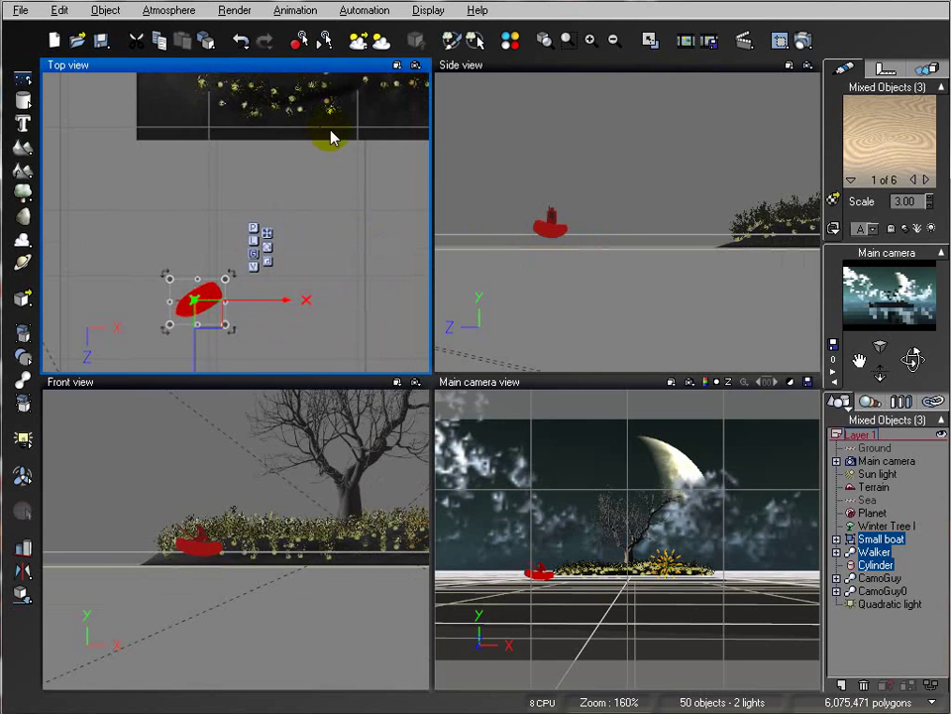
{"action": "scroll", "coordinate": [340, 217], "scroll_direction": "down", "scroll_amount": 5}
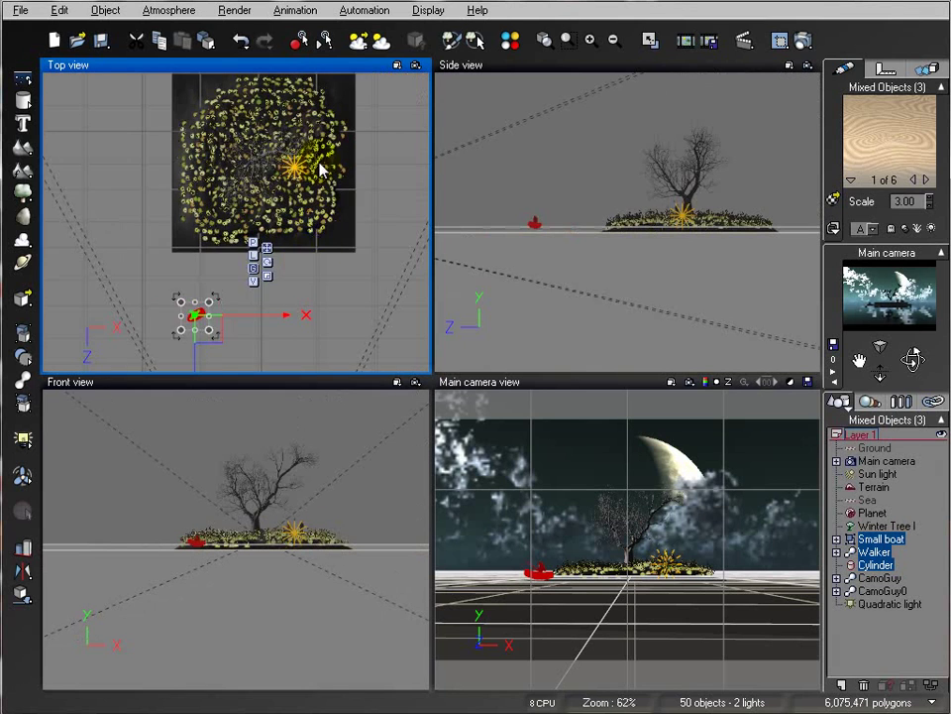
{"action": "right_click_drag", "start_coordinate": [313, 232], "coordinate": [300, 284]}
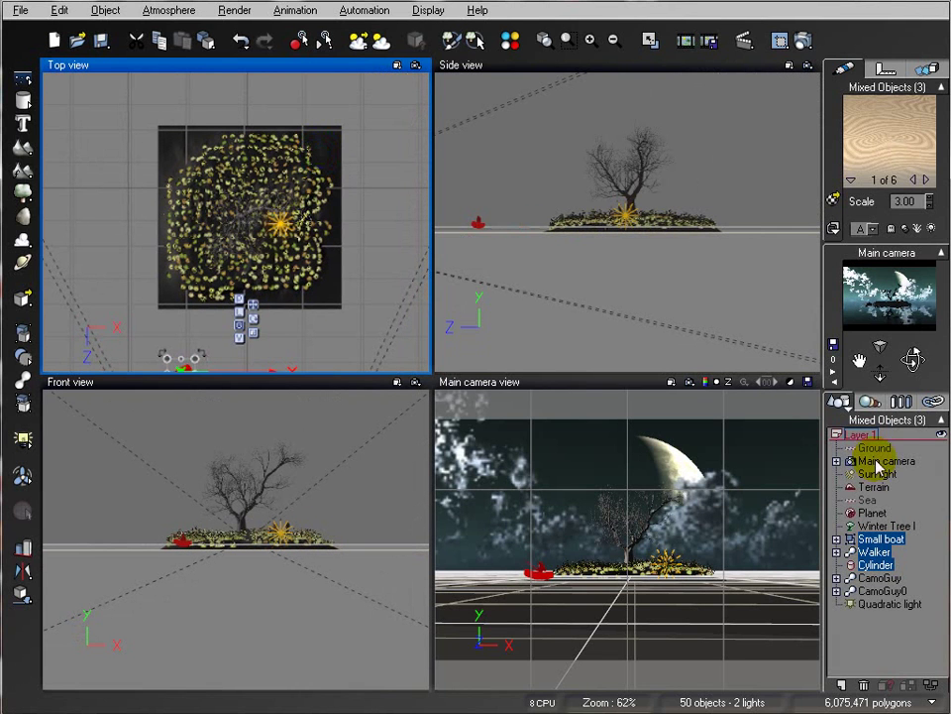
{"action": "left_click", "coordinate": [879, 578]}
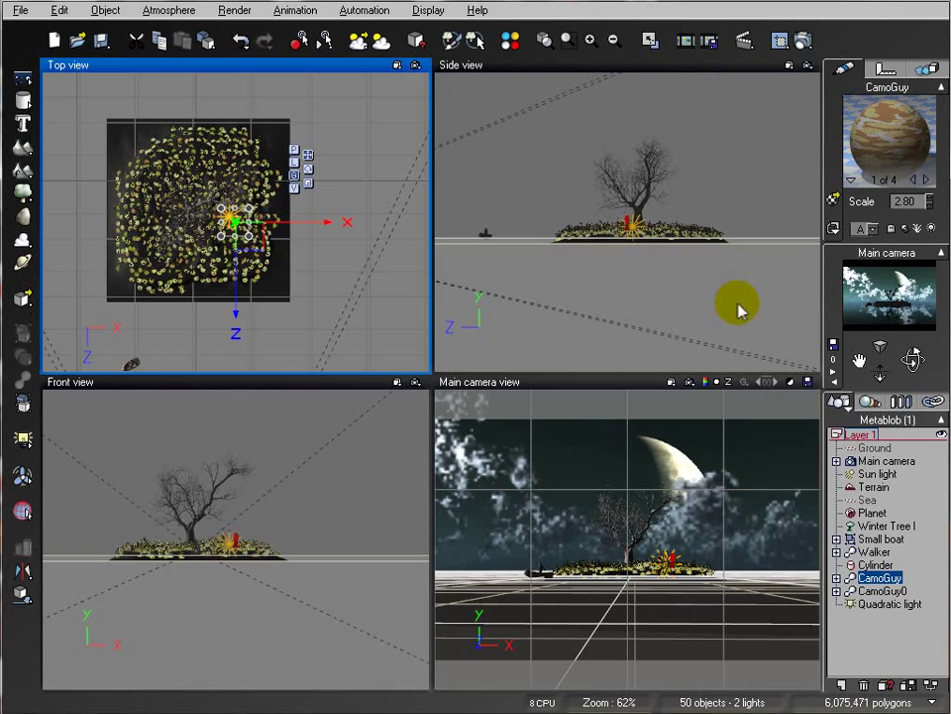
Step: In the atmosphere's effects settings, set the number of stars to 68% and their brightness to 31%
{"action": "left_click", "coordinate": [178, 12]}
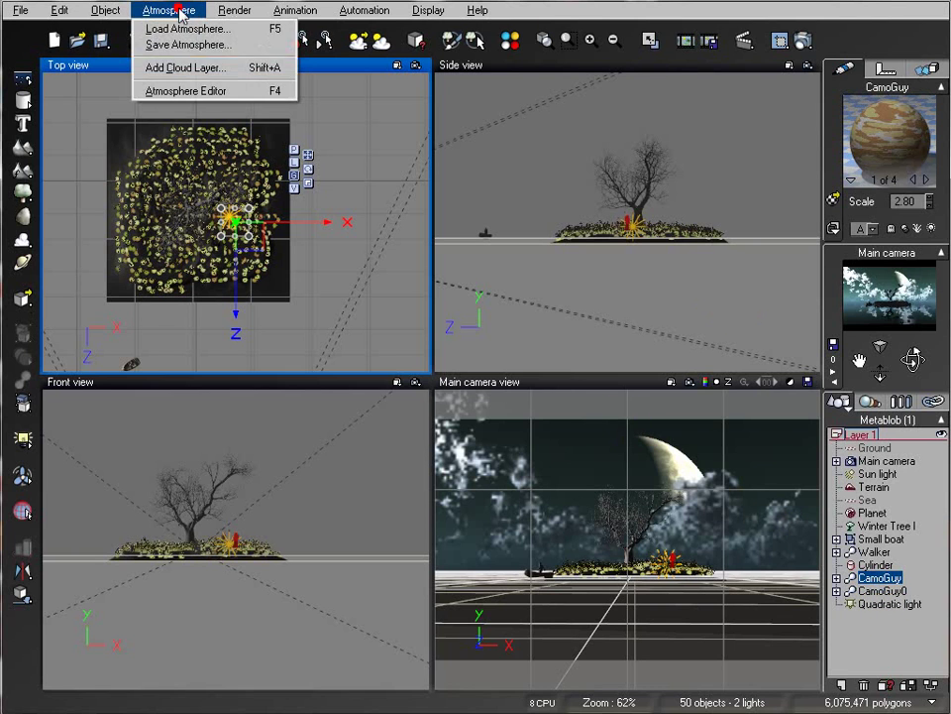
{"action": "left_click", "coordinate": [272, 91]}
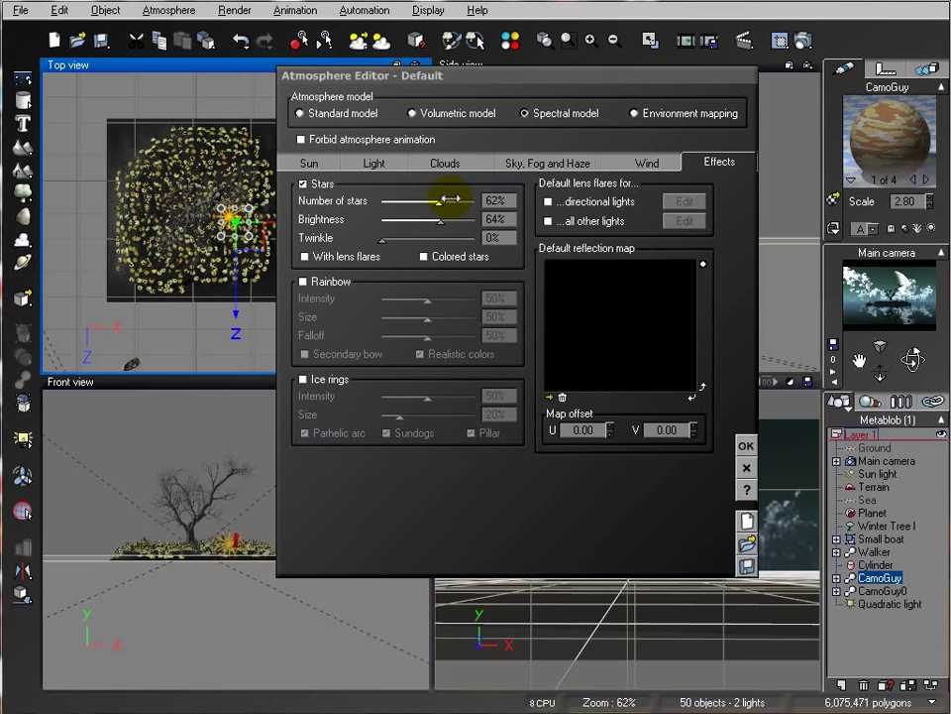
{"action": "left_click_drag", "start_coordinate": [449, 200], "coordinate": [424, 224]}
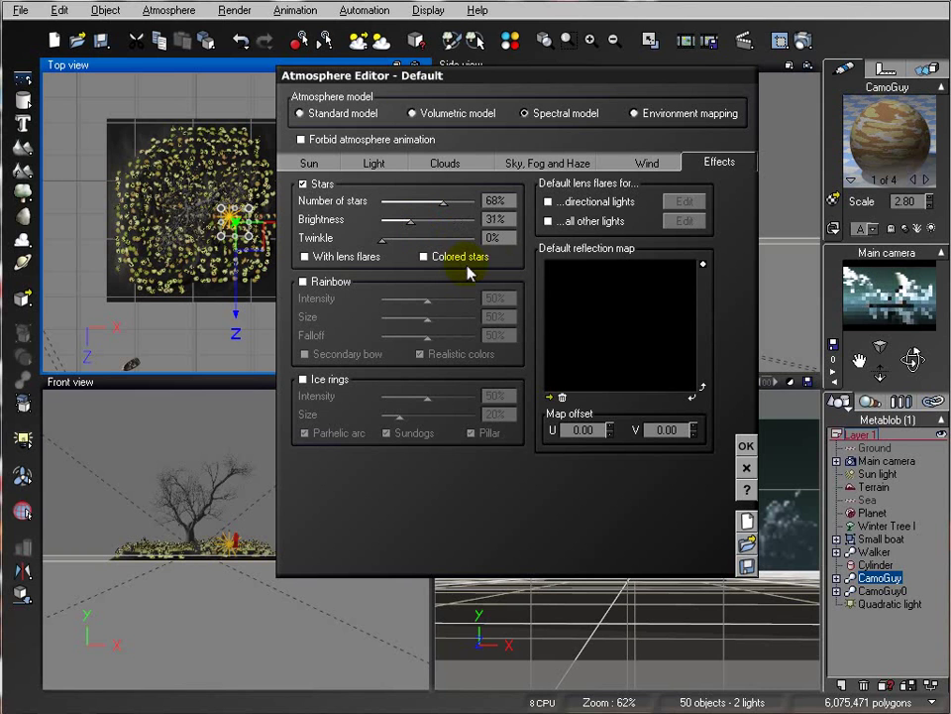
Step: Set the atmosphere's sky color to a darker, muted green with red 90, green 118 and blue 101
{"action": "left_click", "coordinate": [331, 163]}
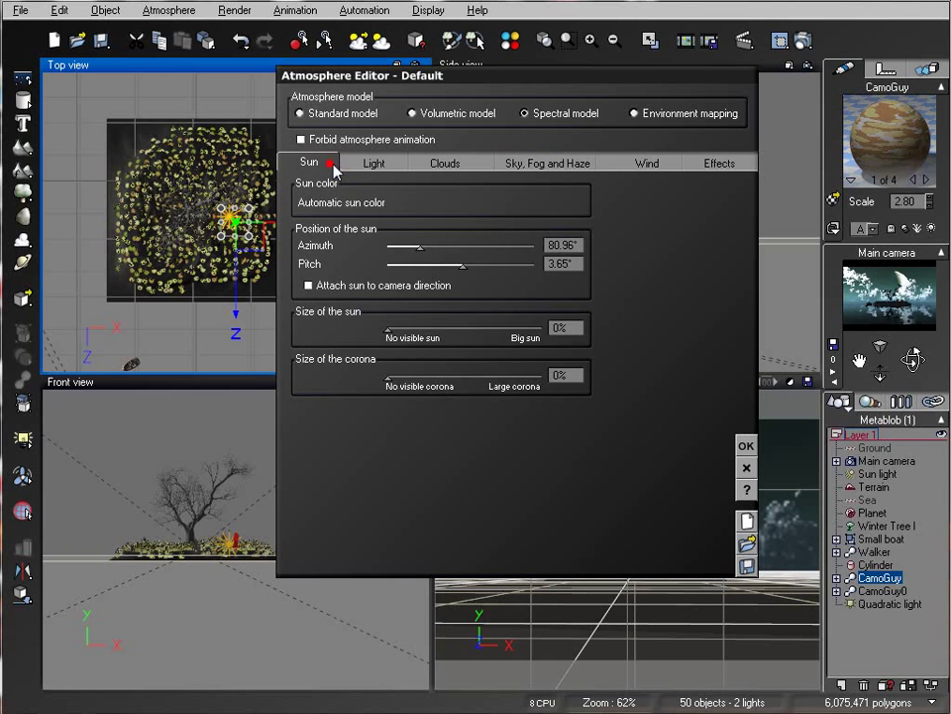
{"action": "left_click", "coordinate": [371, 167]}
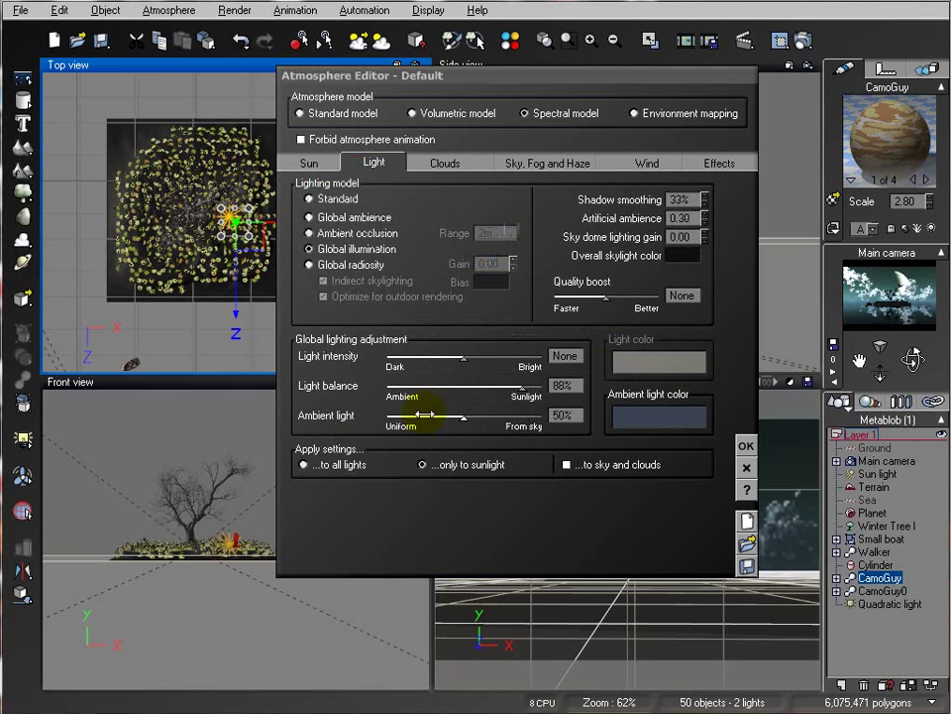
{"action": "left_click", "coordinate": [446, 163]}
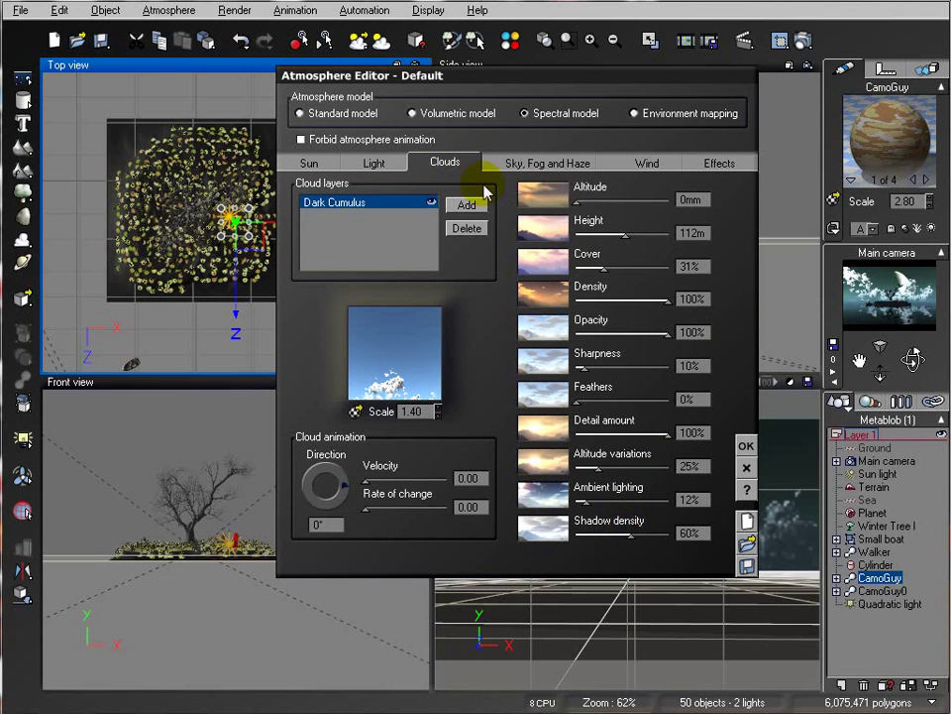
{"action": "left_click", "coordinate": [520, 166]}
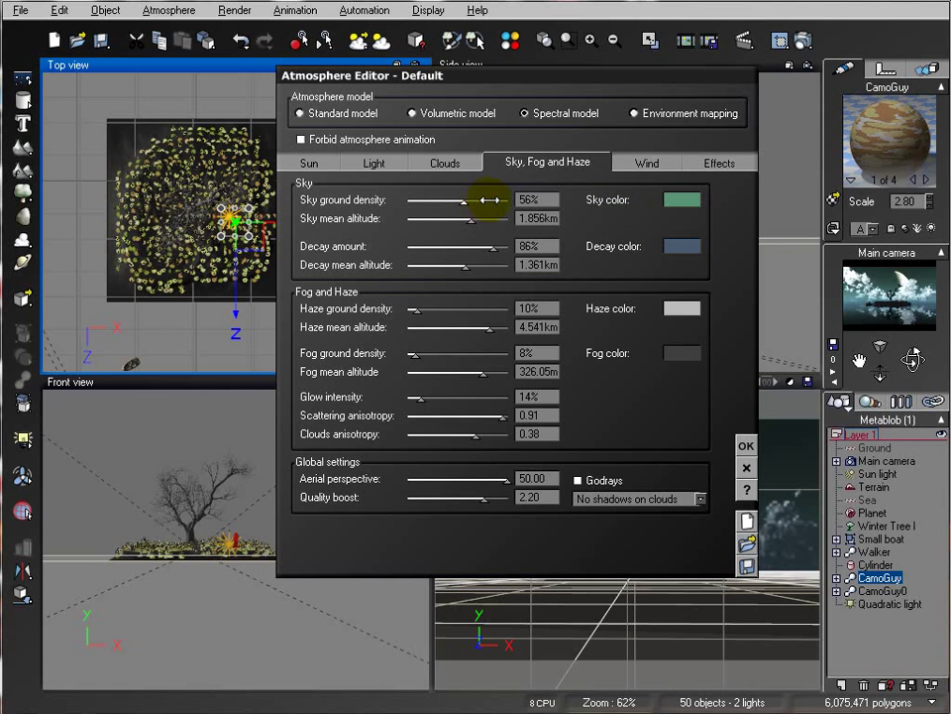
{"action": "right_click", "coordinate": [674, 199]}
{"action": "left_click", "coordinate": [693, 205]}
{"action": "left_click_drag", "start_coordinate": [507, 352], "coordinate": [501, 369]}
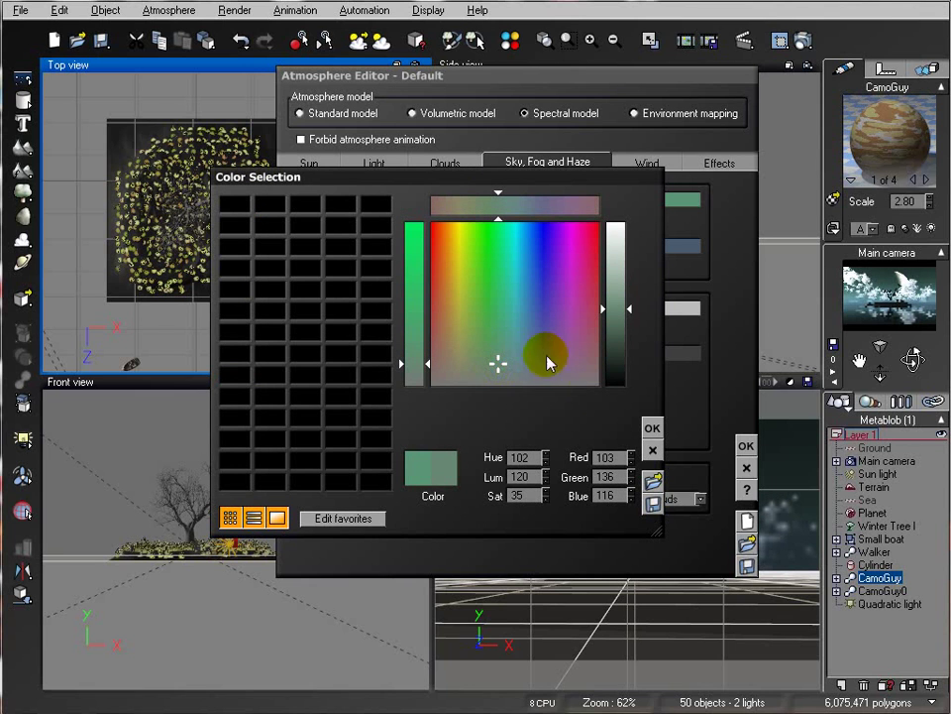
{"action": "left_click", "coordinate": [614, 309]}
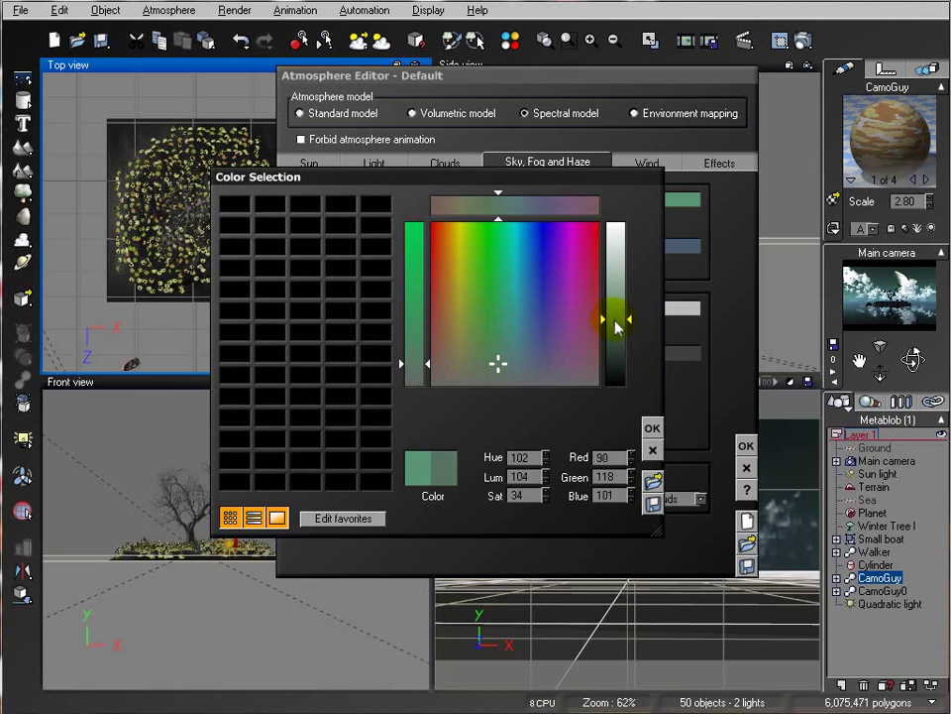
{"action": "left_click", "coordinate": [652, 427]}
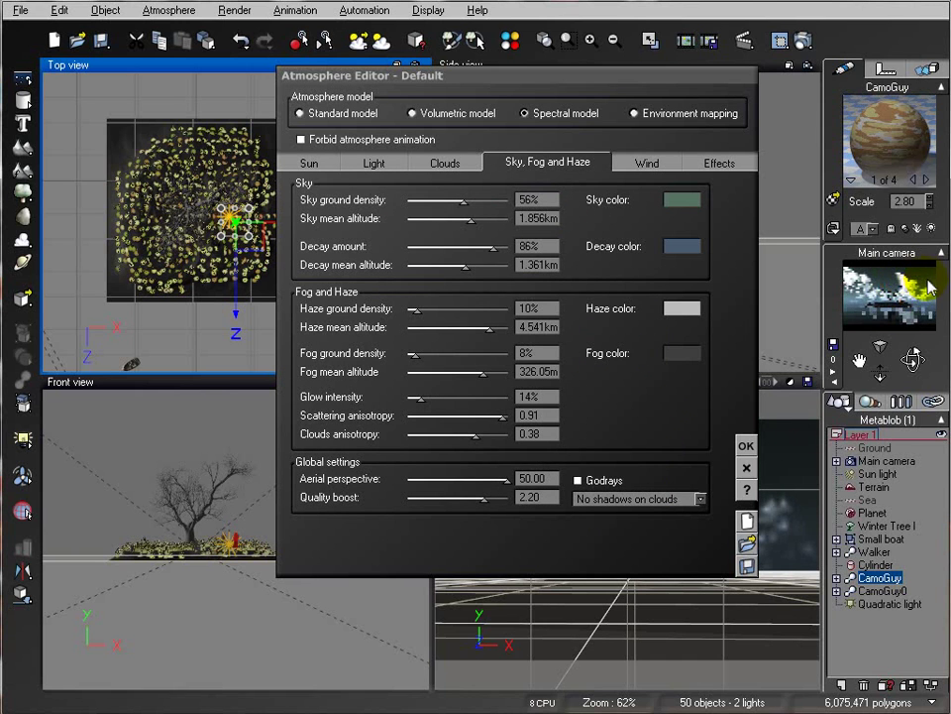
Step: Change the decay color to a slightly lighter, grayer blue and apply the atmosphere settings
{"action": "right_click", "coordinate": [700, 249]}
{"action": "left_click", "coordinate": [706, 256]}
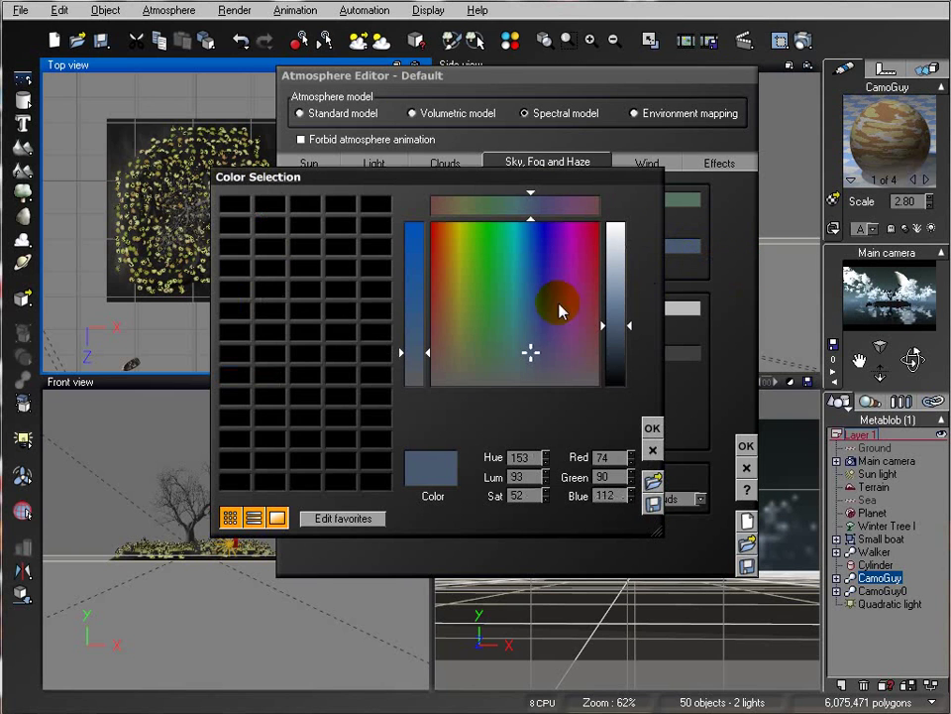
{"action": "left_click_drag", "start_coordinate": [525, 355], "coordinate": [530, 362]}
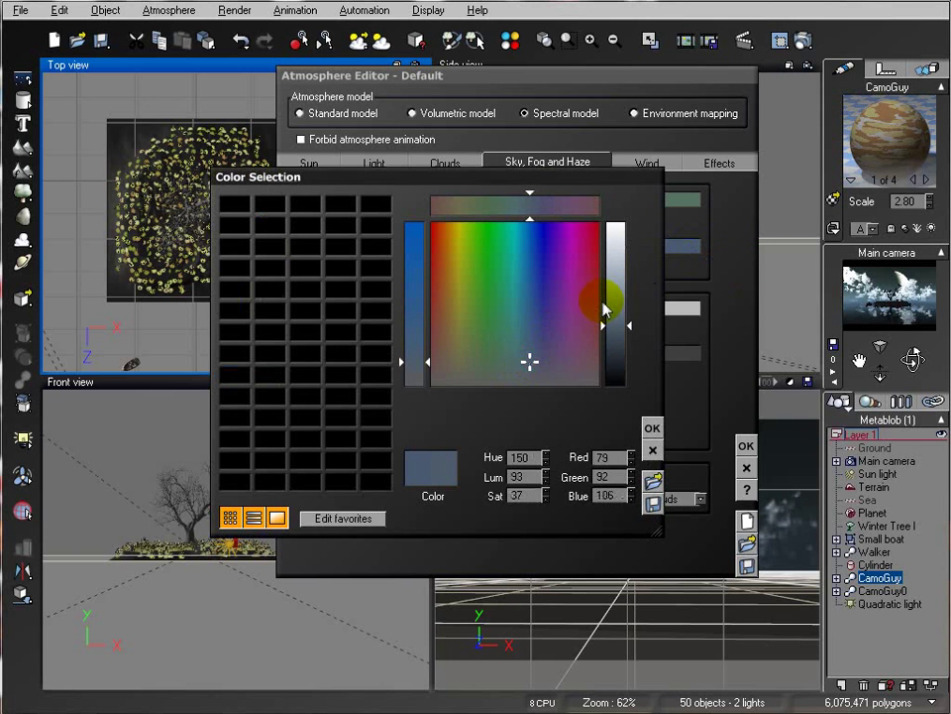
{"action": "left_click", "coordinate": [615, 319]}
{"action": "left_click", "coordinate": [654, 429]}
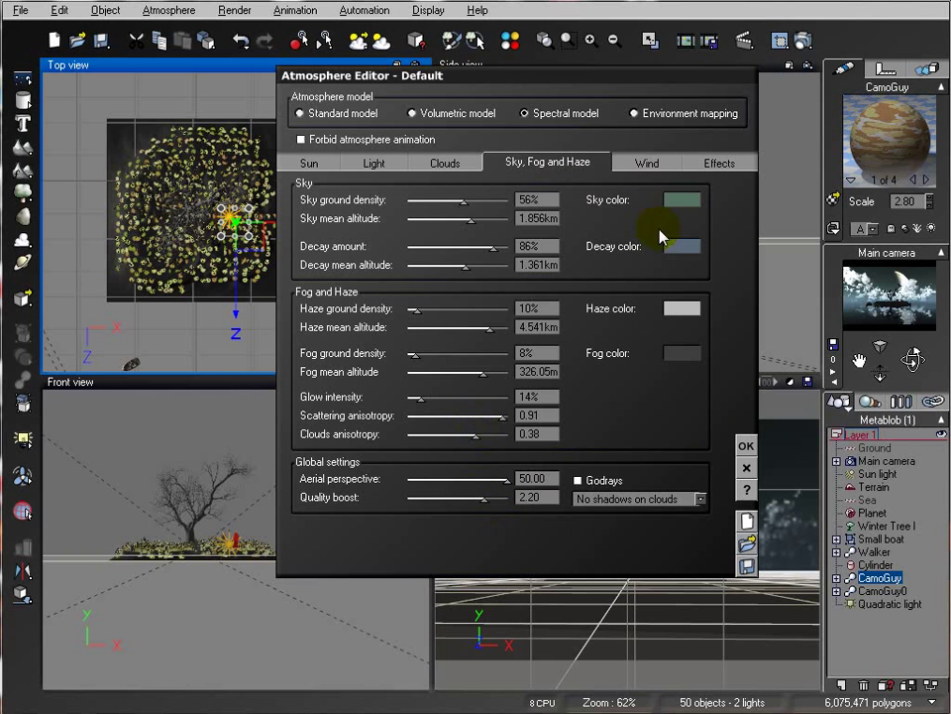
{"action": "left_click", "coordinate": [746, 447]}
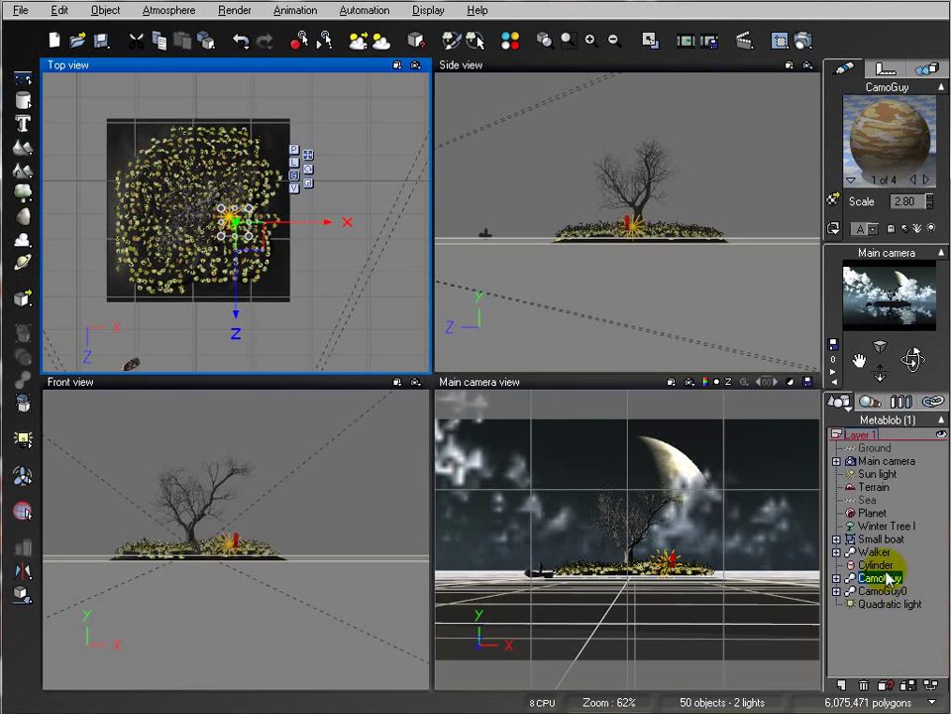
Step: Try an opposite, left-lit phase on the planet and return it to the right-lit crescent
{"action": "left_click", "coordinate": [872, 512]}
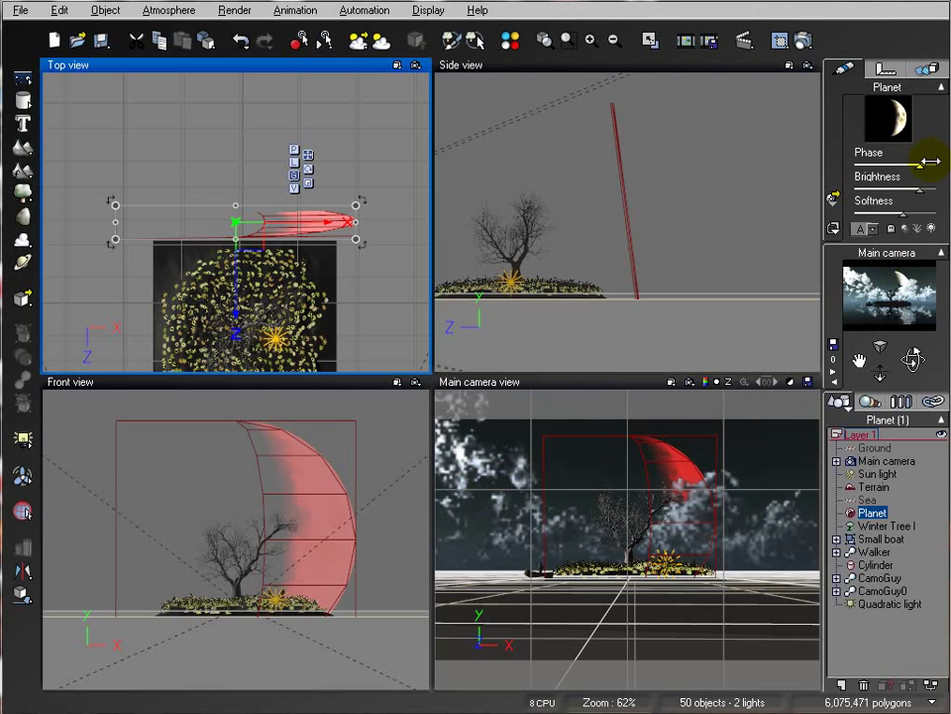
{"action": "left_click_drag", "start_coordinate": [929, 160], "coordinate": [878, 160]}
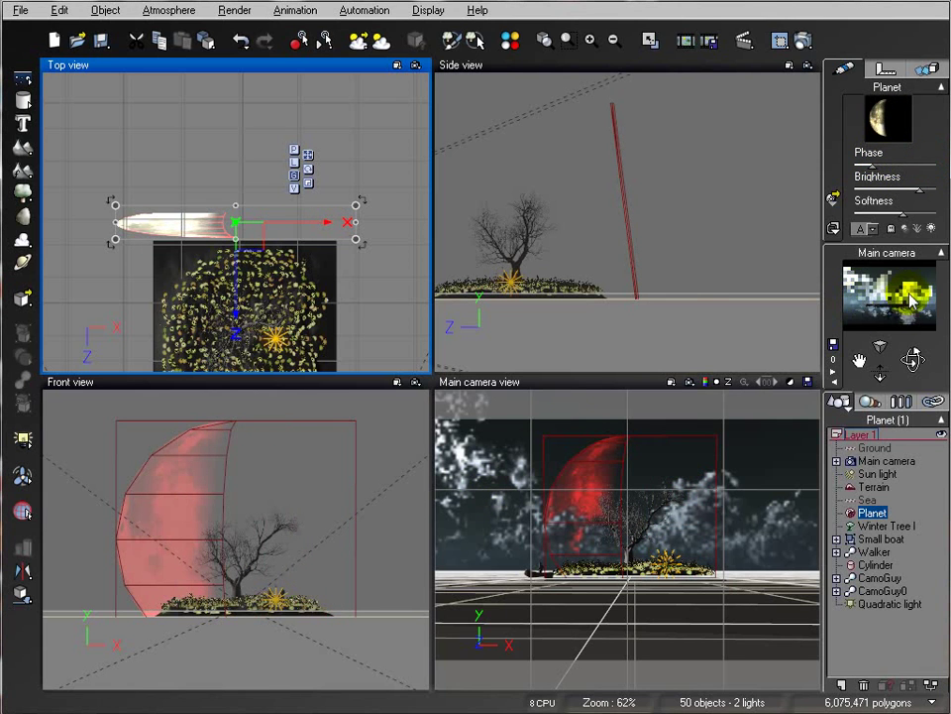
{"action": "left_click_drag", "start_coordinate": [888, 164], "coordinate": [932, 162]}
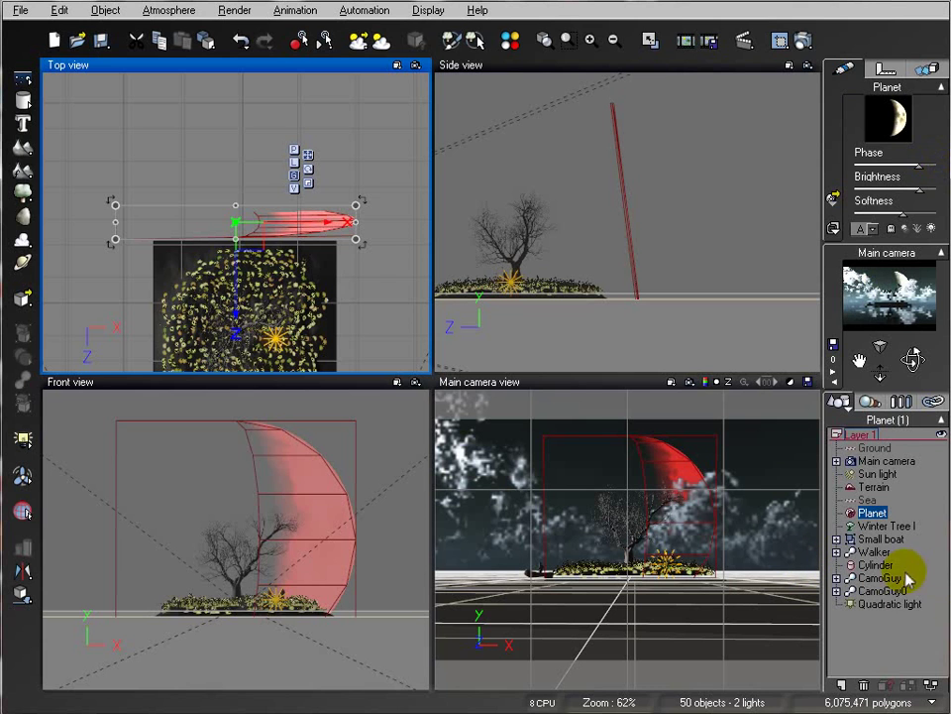
Step: Raise the orange quadratic light slightly between the two figures on the island and refresh the camera preview
{"action": "left_click", "coordinate": [885, 605]}
{"action": "right_click_drag", "start_coordinate": [654, 260], "coordinate": [682, 211]}
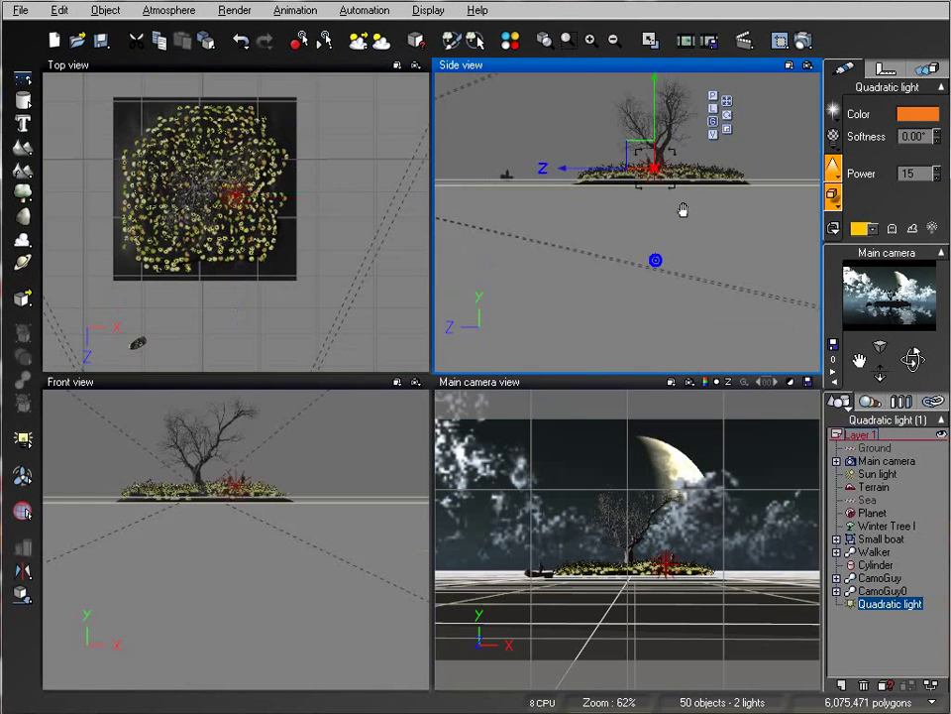
{"action": "scroll", "coordinate": [677, 201], "scroll_direction": "up", "scroll_amount": 3}
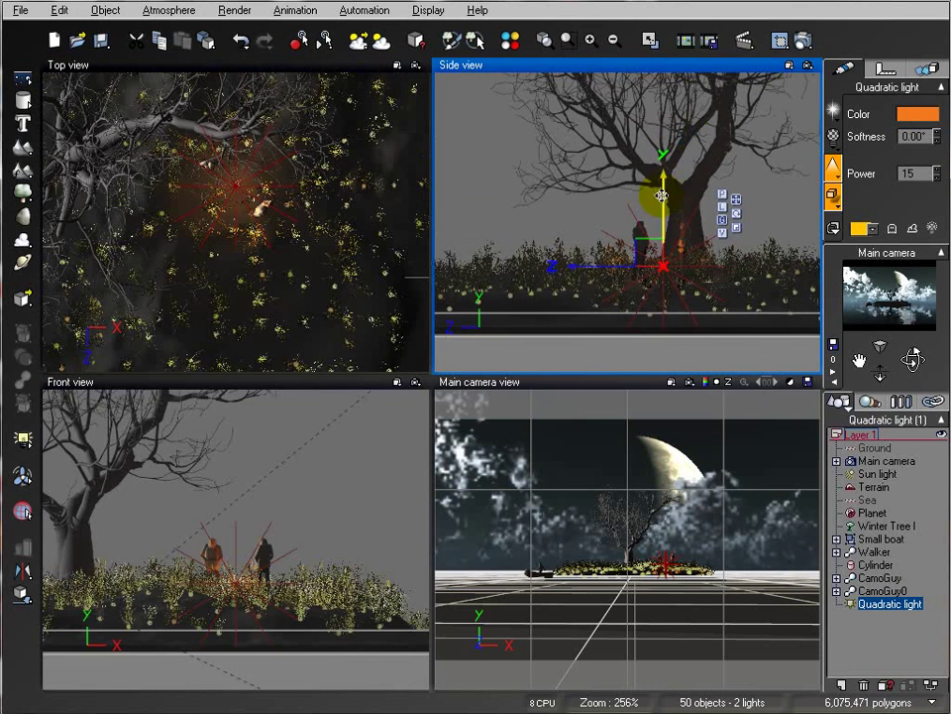
{"action": "left_click_drag", "start_coordinate": [662, 198], "coordinate": [662, 190]}
{"action": "left_click", "coordinate": [906, 299]}
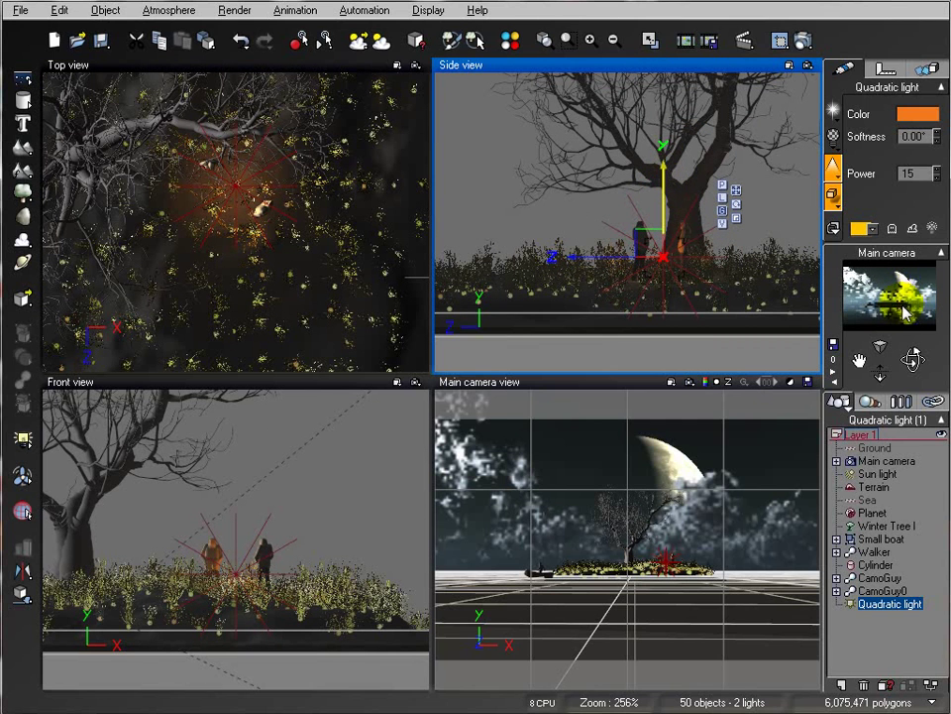
Step: Render the scene to screen with the Final quality preset at 640x400
{"action": "left_click", "coordinate": [797, 40]}
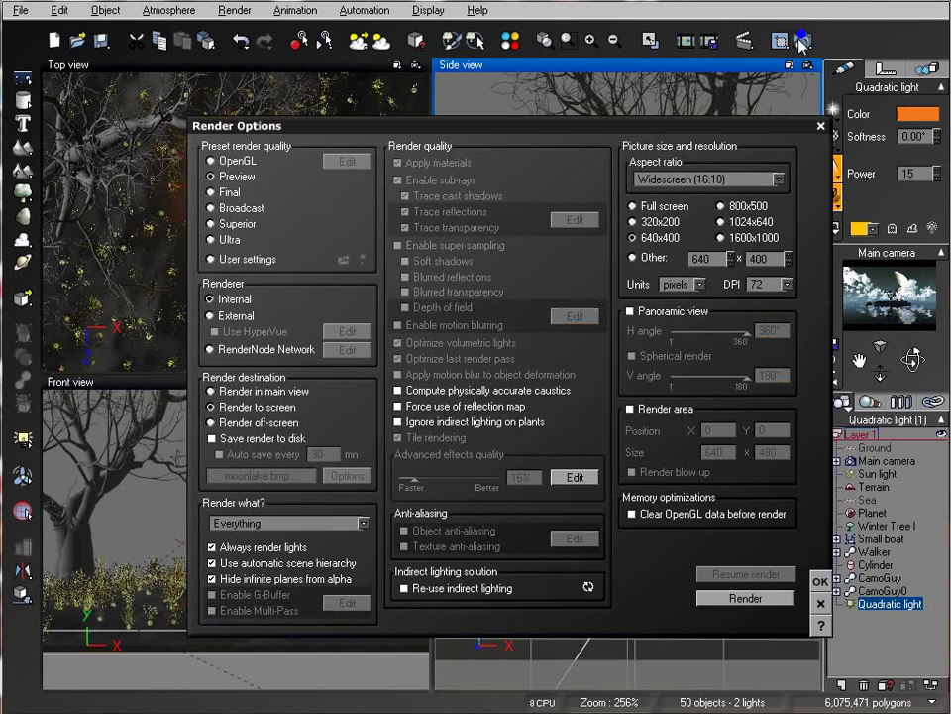
{"action": "left_click", "coordinate": [230, 191]}
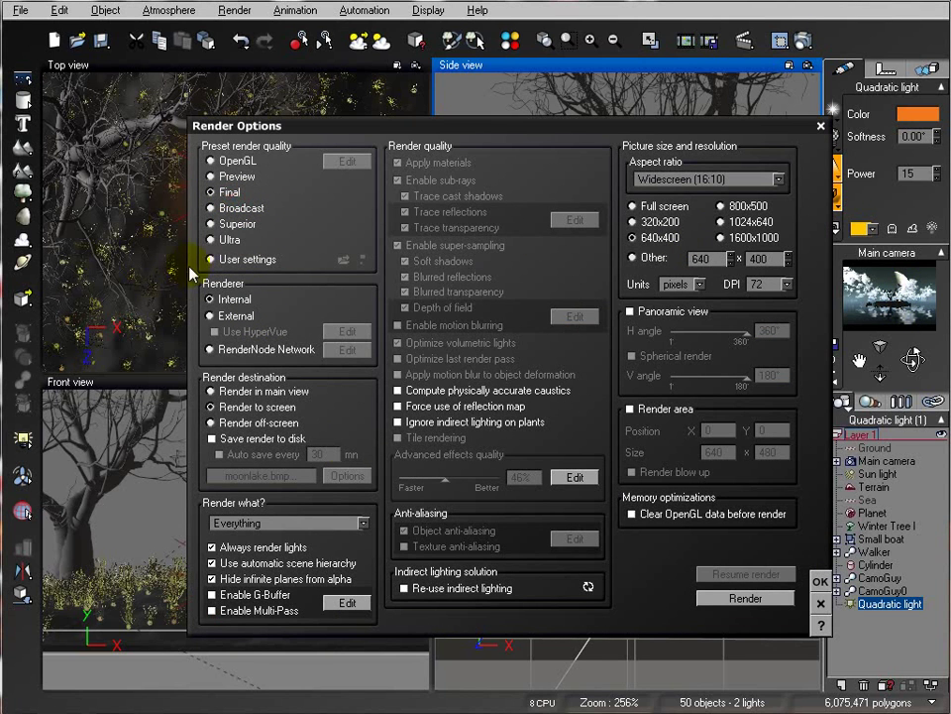
{"action": "left_click", "coordinate": [745, 598]}
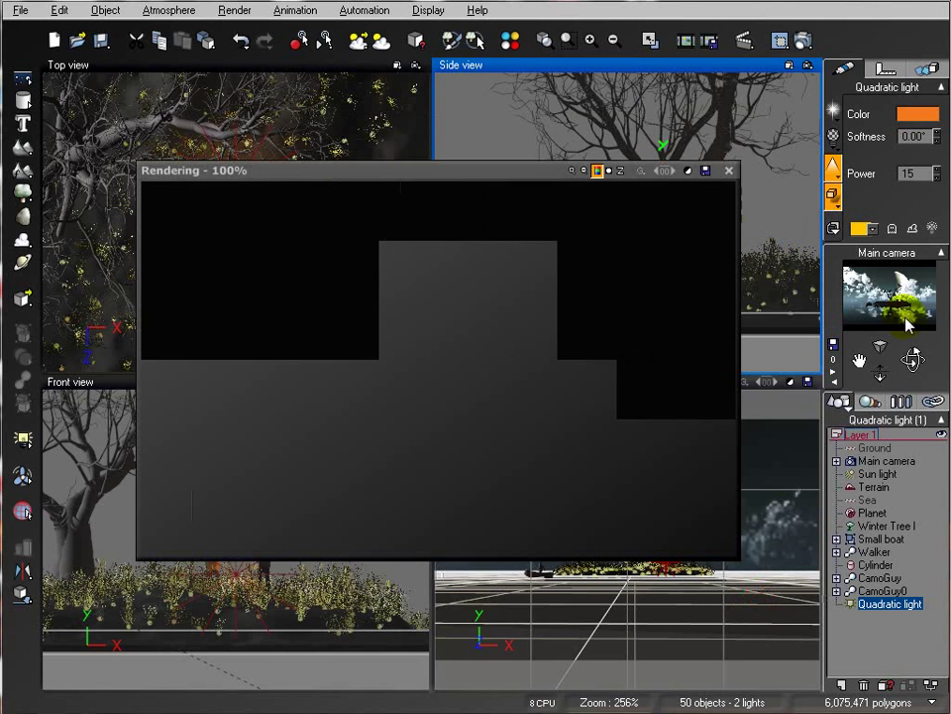